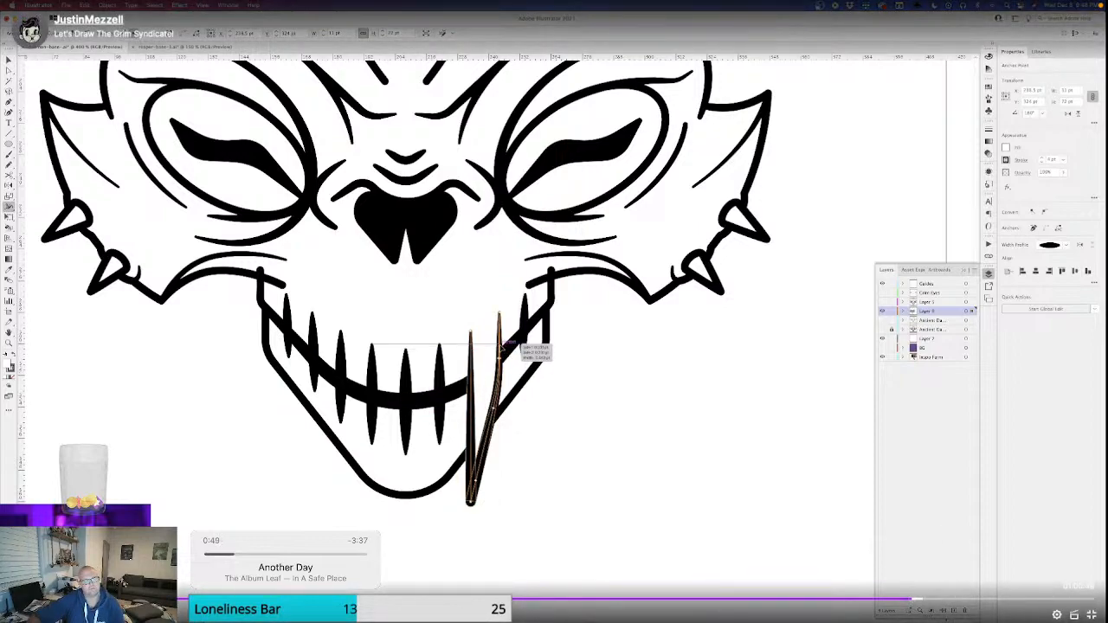
# Adjust the width points along the fang's inner edge, setting the total width to 3 pt where it meets the mouth line.
pyautogui.doubleClick(489, 500)
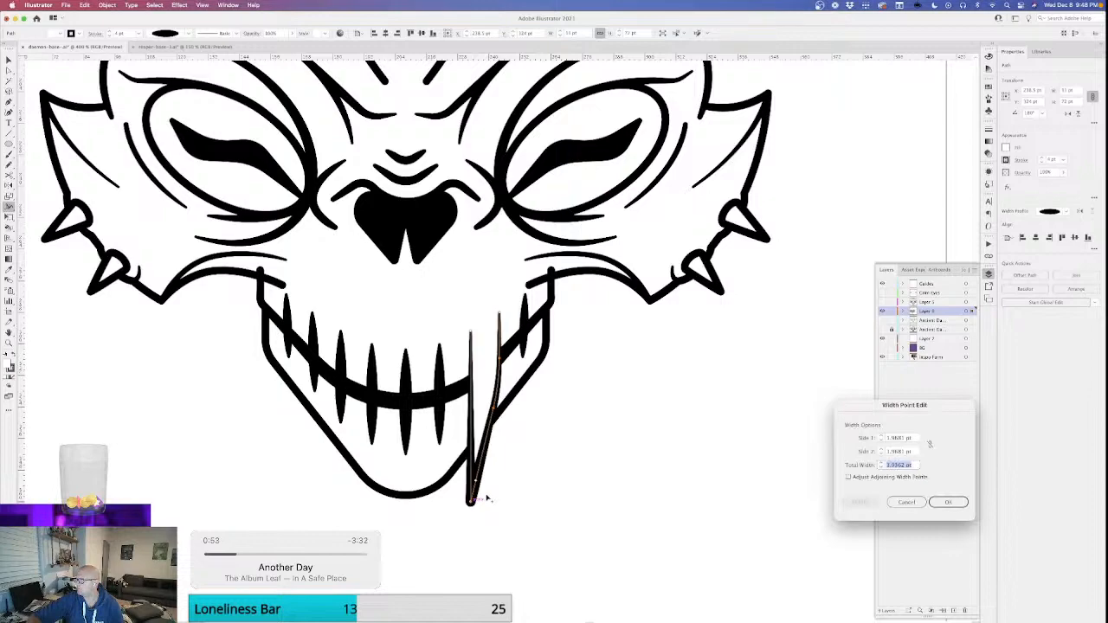
pyautogui.press('Return')
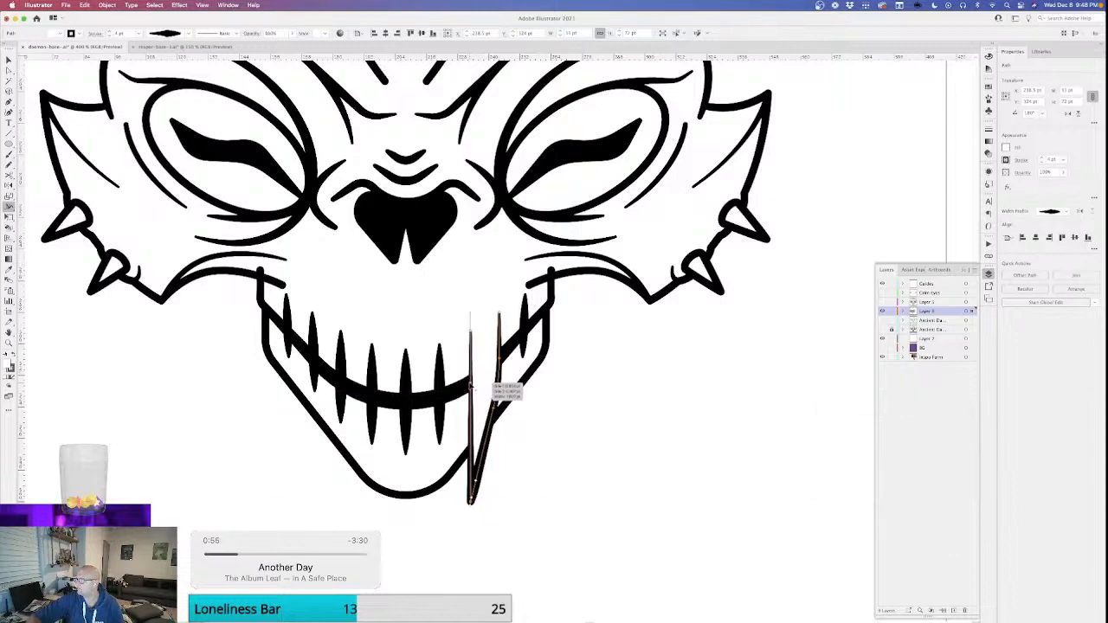
pyautogui.doubleClick(471, 388)
pyautogui.write('3')
pyautogui.press('Return')
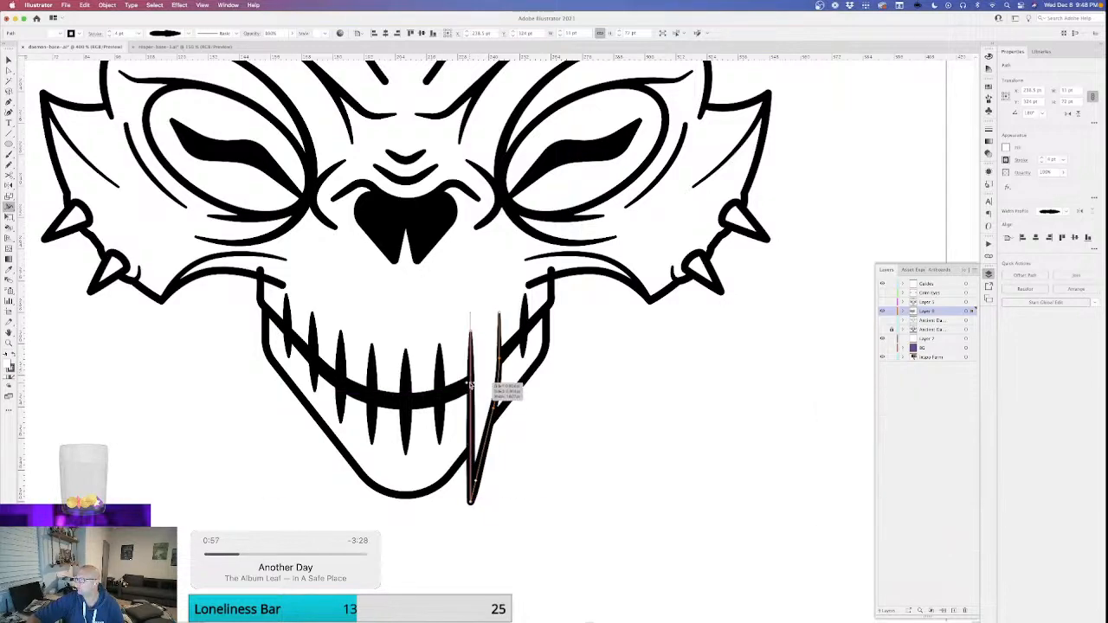
# Examine the fang's proportions on the whole skull and beside the reference images.
pyautogui.press('super+shift+a')
pyautogui.press('v')
pyautogui.press('super+minus')
pyautogui.press('super+minus')
pyautogui.press('super+minus')
pyautogui.press('super+minus')
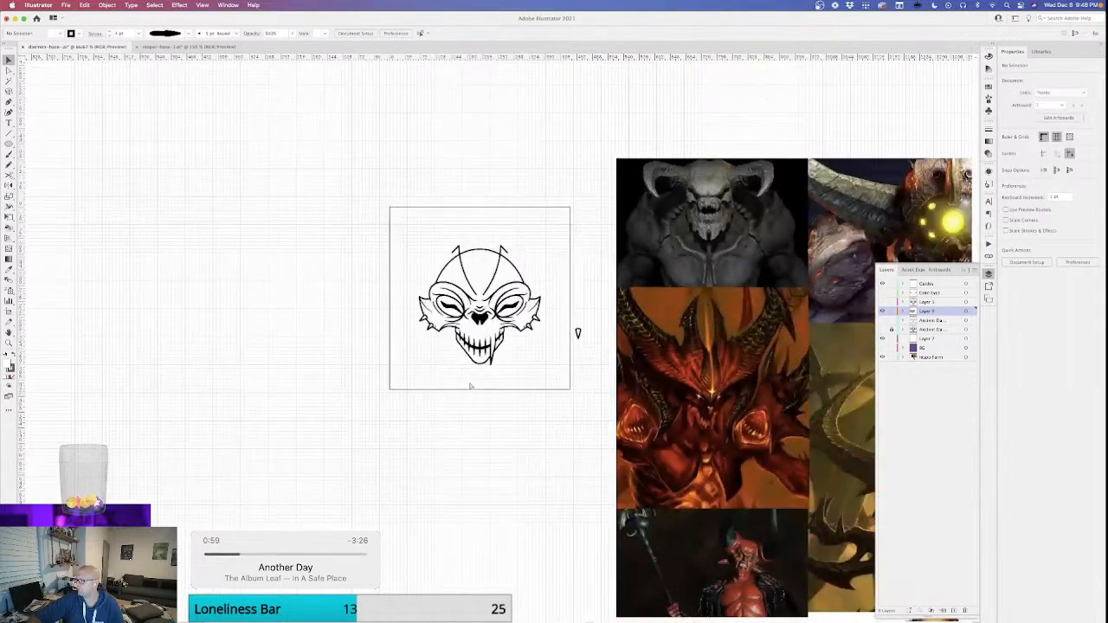
pyautogui.press('super+minus')
pyautogui.press('super+equal')
pyautogui.press('super+equal')
pyautogui.press('super+equal')
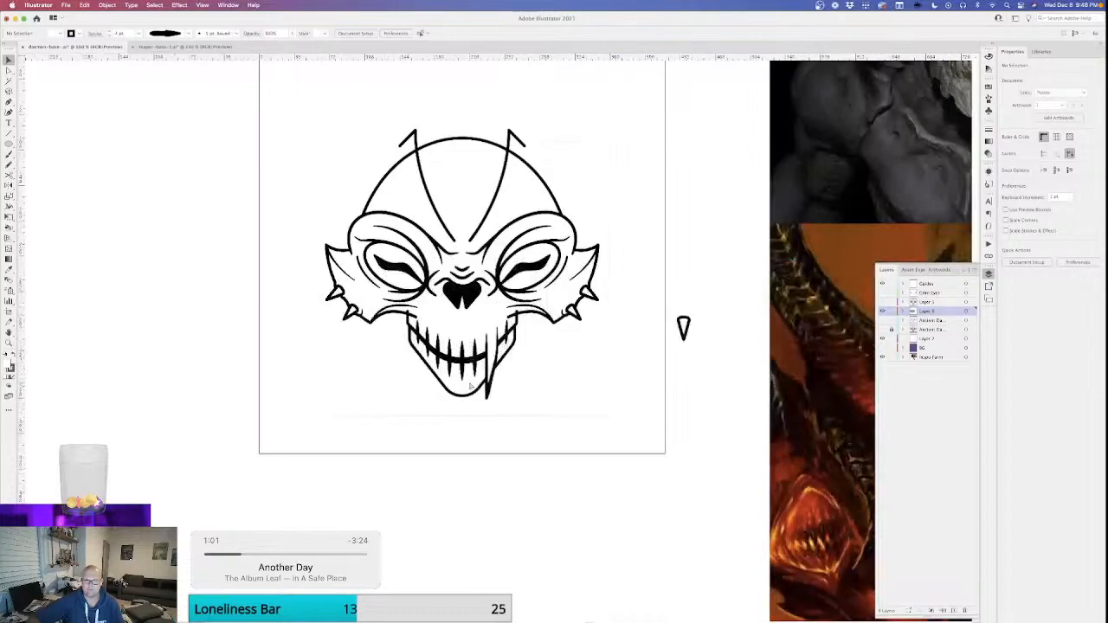
pyautogui.press('super+equal')
pyautogui.press('super+equal')
pyautogui.press('super+equal')
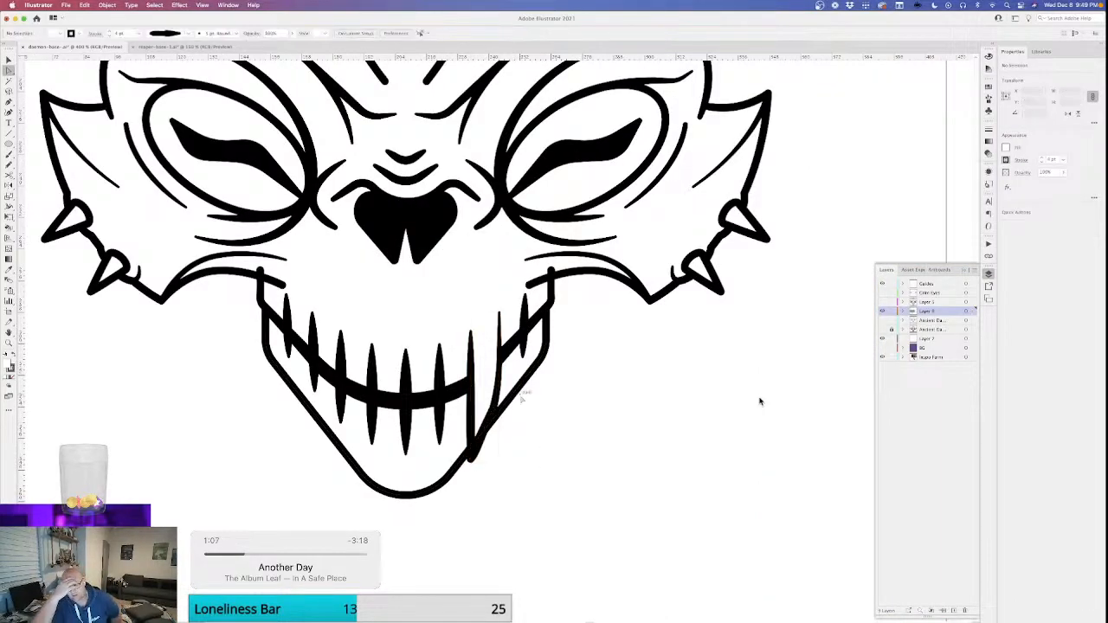
# Round the corner on the fang's outer edge into a smoother curve.
pyautogui.press('b')
pyautogui.scroll(2, 760, 401)
pyautogui.press('a')
pyautogui.moveTo(496, 450); pyautogui.dragTo(495, 447)
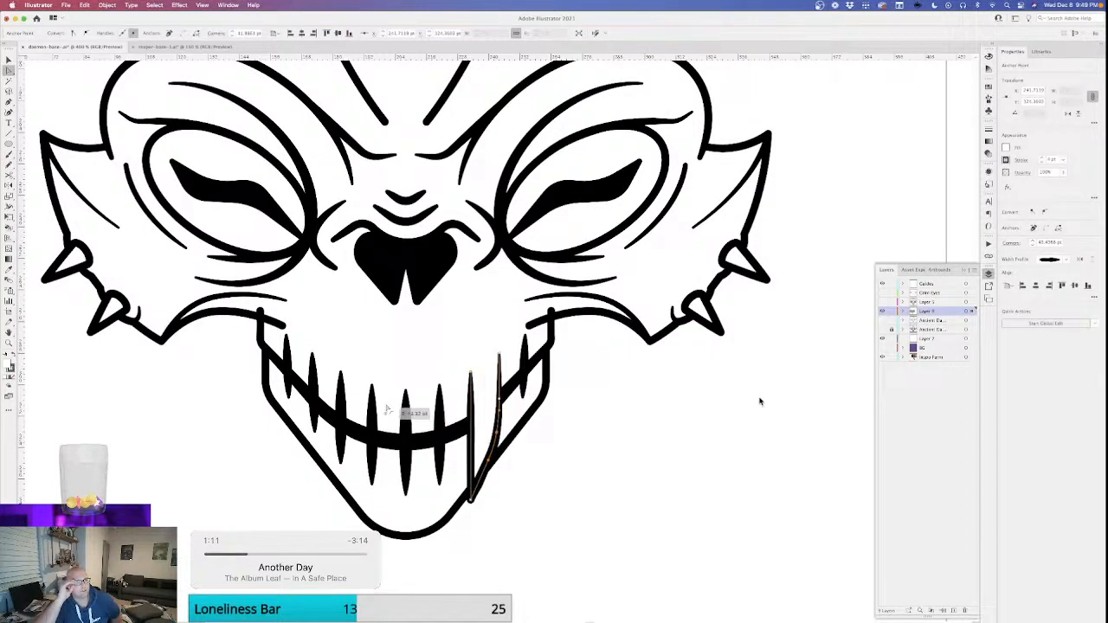
pyautogui.click(583, 446)
pyautogui.press('v')
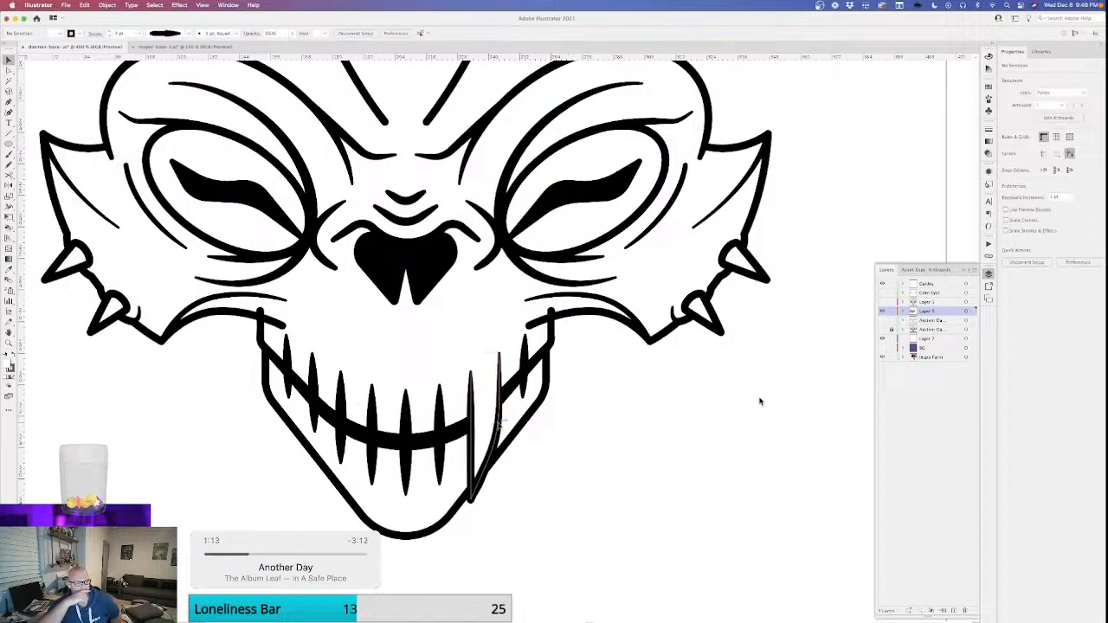
# Set the total width to 2 pt at the fang's outer-edge width point, near the mouth line.
pyautogui.click(499, 424)
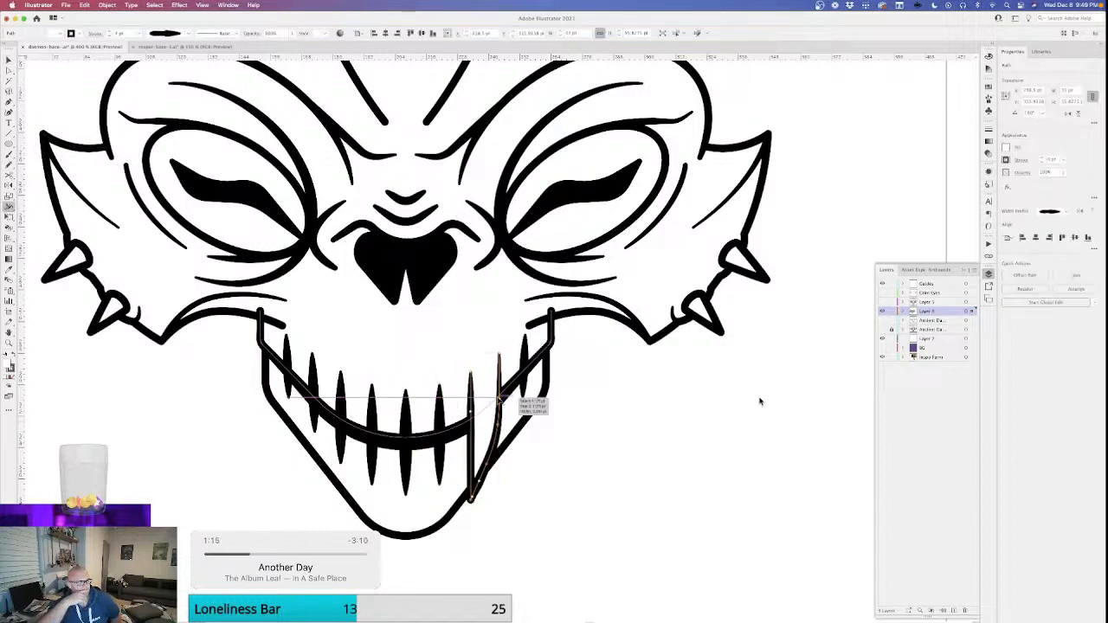
pyautogui.doubleClick(500, 400)
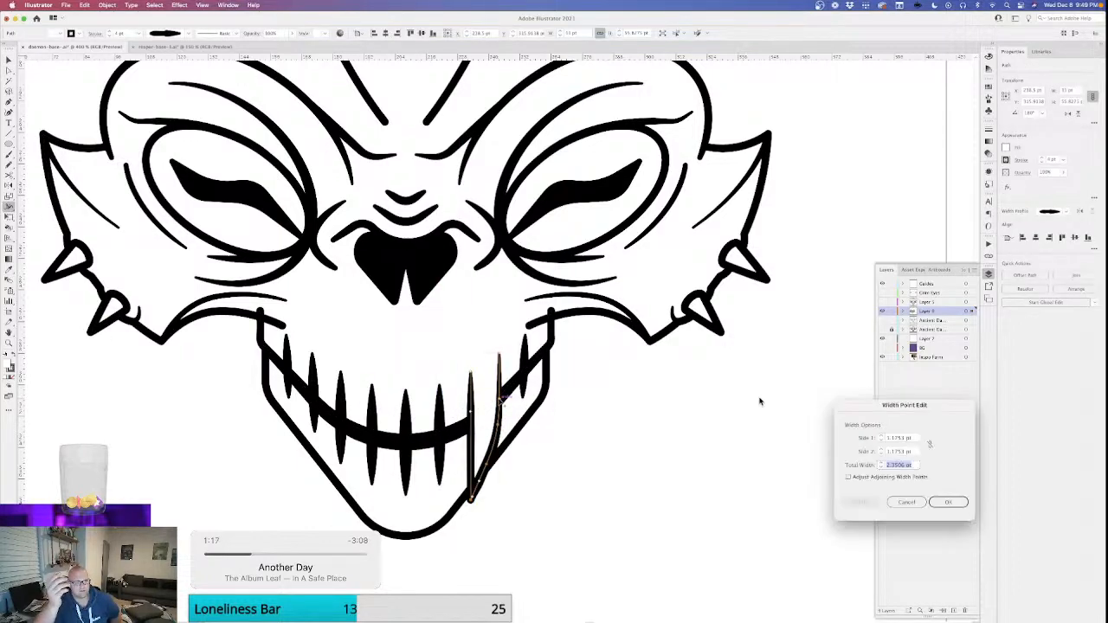
pyautogui.write('2')
pyautogui.press('Return')
pyautogui.press('super+shift+a')
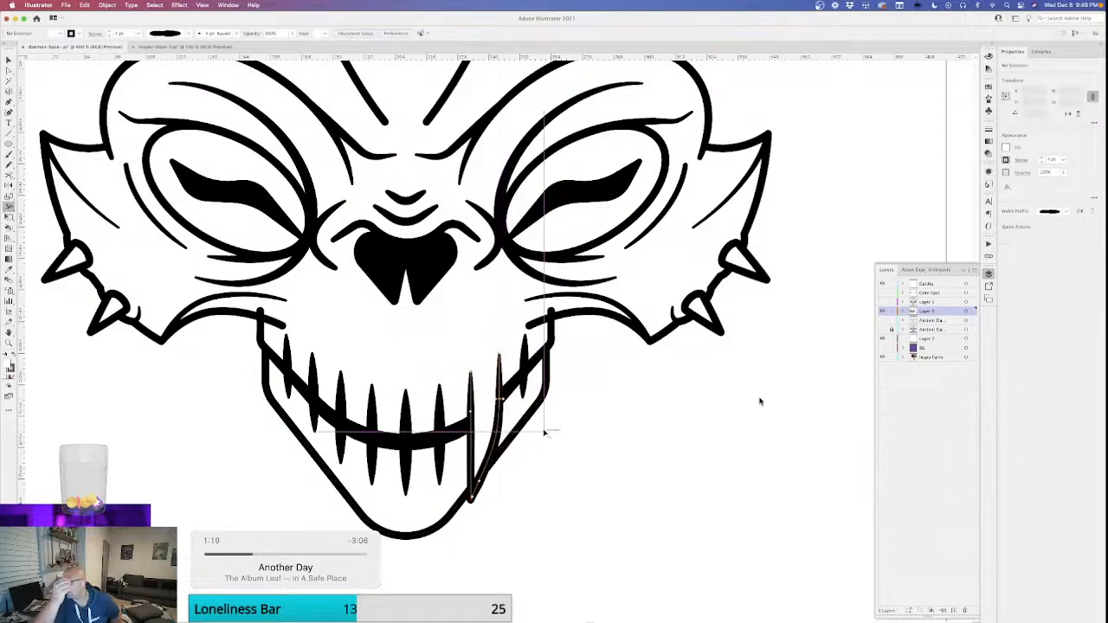
# Nudge the jaw outline upward so the fang's tip reaches closer to the level of the chin.
pyautogui.hscroll(-3, 760, 401)
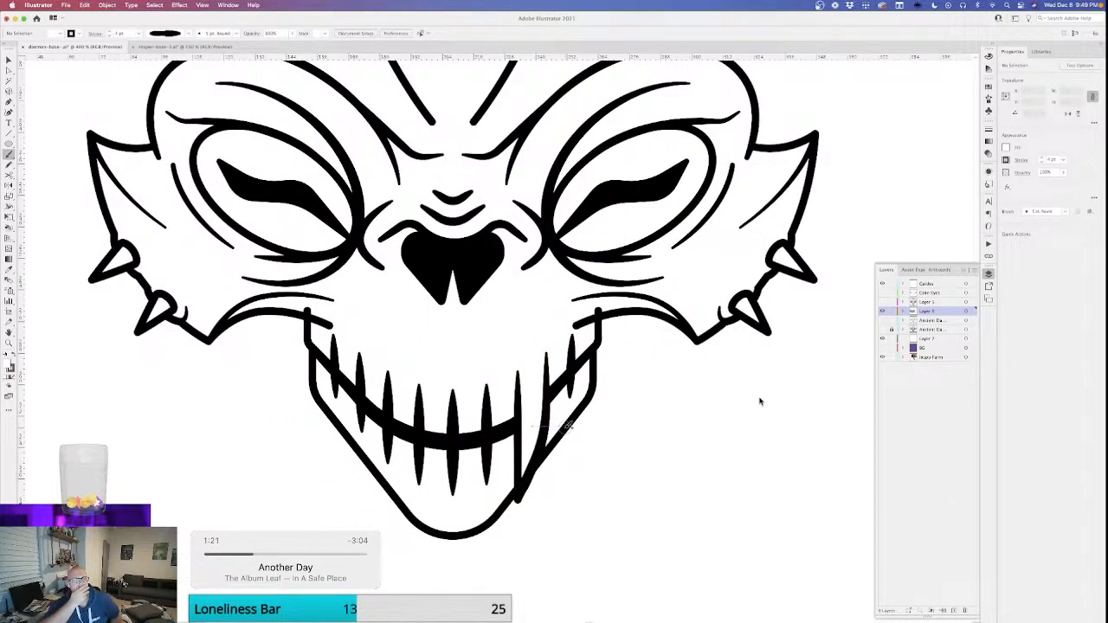
pyautogui.press('v')
pyautogui.press('super+z')
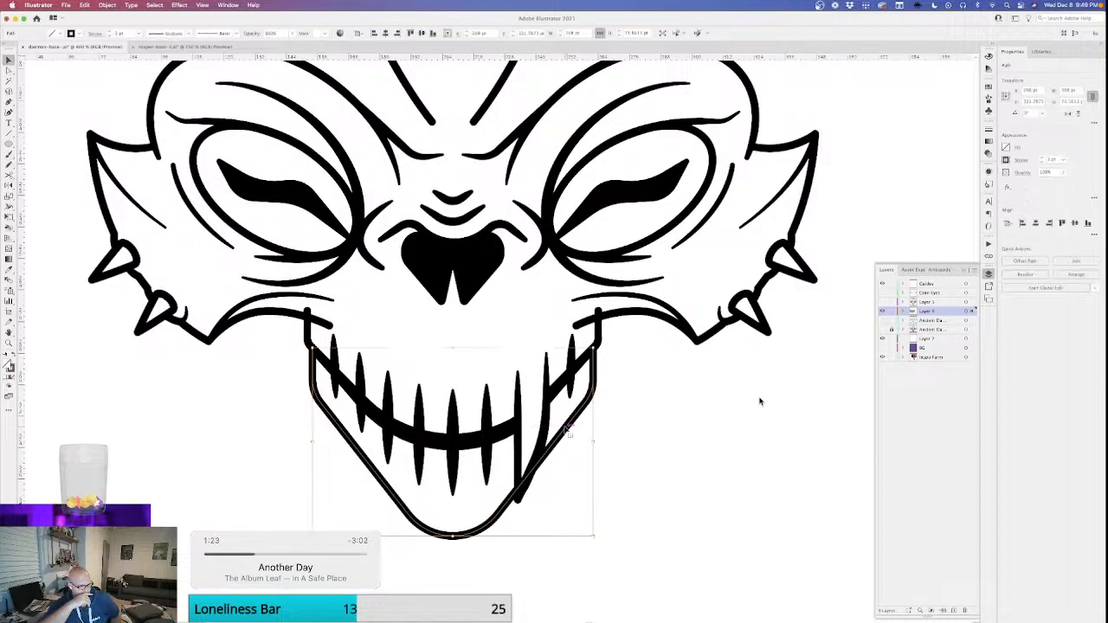
pyautogui.press('Up')
pyautogui.press('Up')
pyautogui.press('Up')
pyautogui.press('Up')
pyautogui.press('Up')
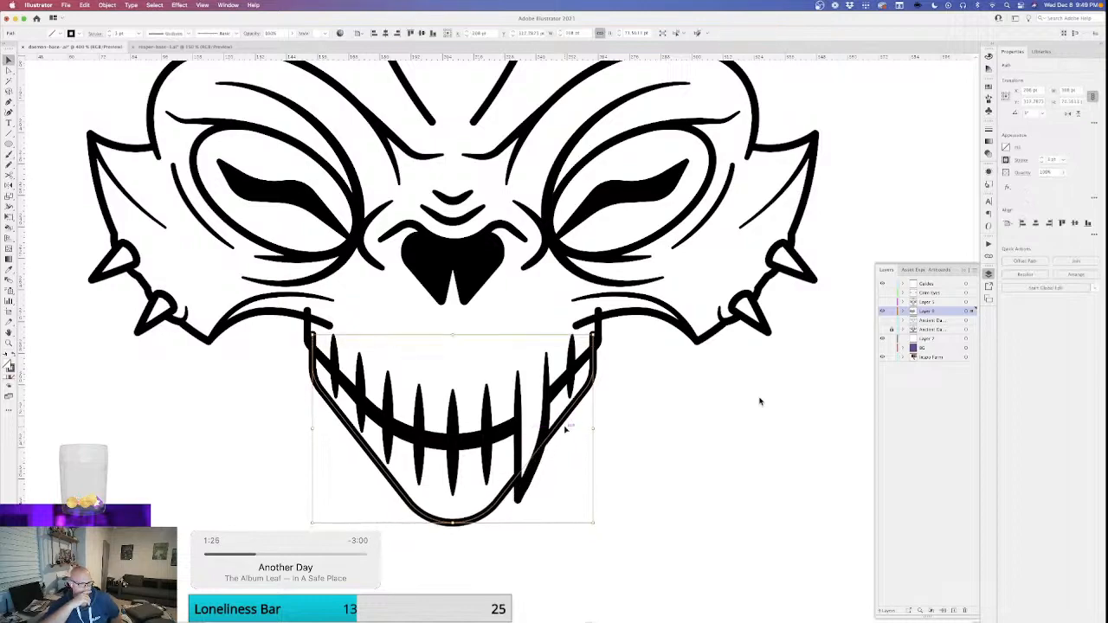
pyautogui.press('Up')
pyautogui.press('Up')
pyautogui.press('Up')
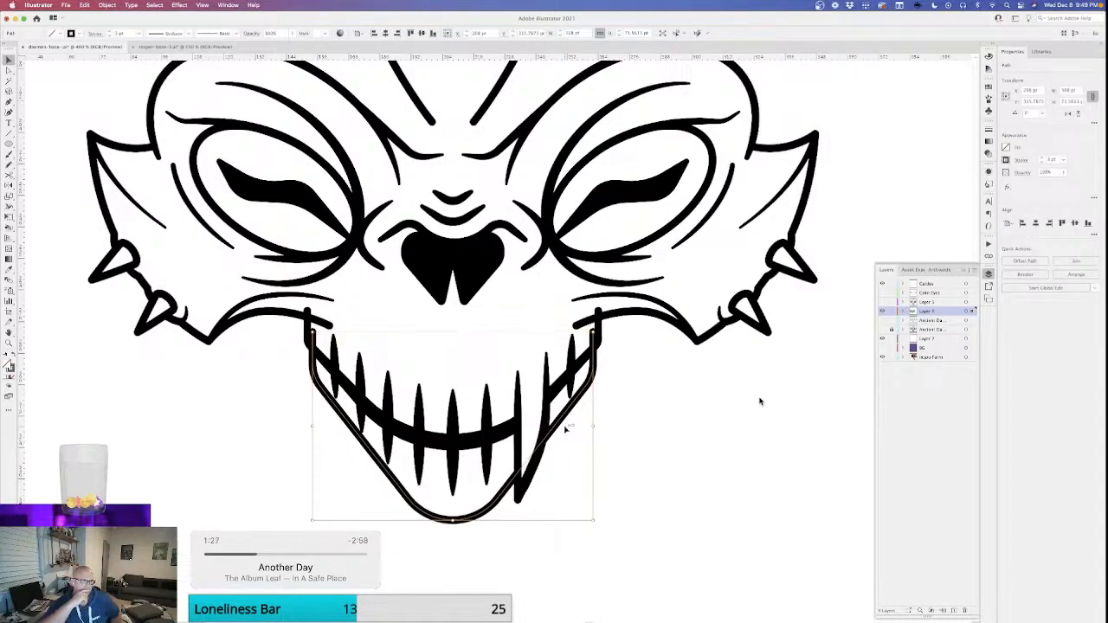
pyautogui.press('Up')
pyautogui.click(566, 429)
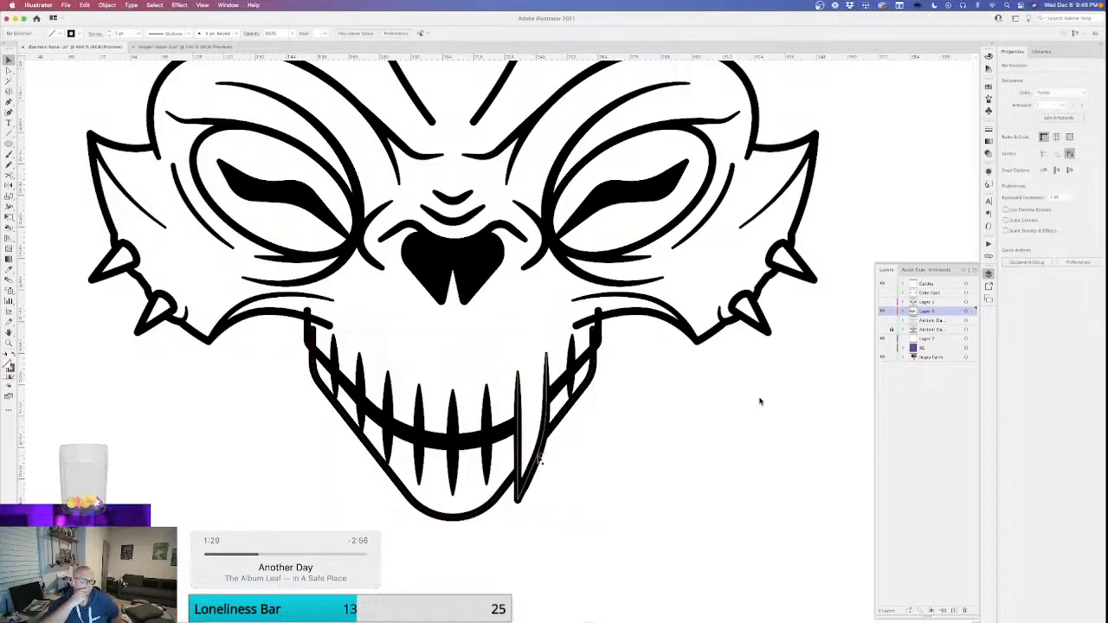
# Copy the fang with its helper rectangle to the opposite side of the mouth and reflect the copy across the vertical axis.
pyautogui.click(539, 458)
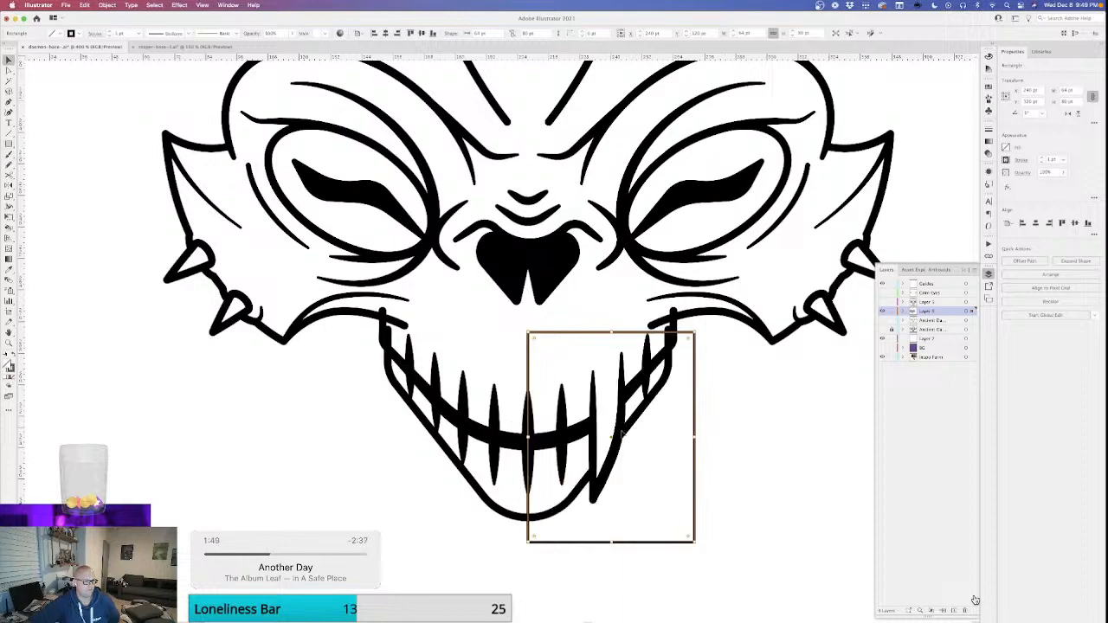
pyautogui.keyDown('shift'); pyautogui.click(594, 449); pyautogui.keyUp('shift')
pyautogui.moveTo(594, 449); pyautogui.dragTo(420, 449)
pyautogui.rightClick(421, 448)
pyautogui.moveTo(485, 571)
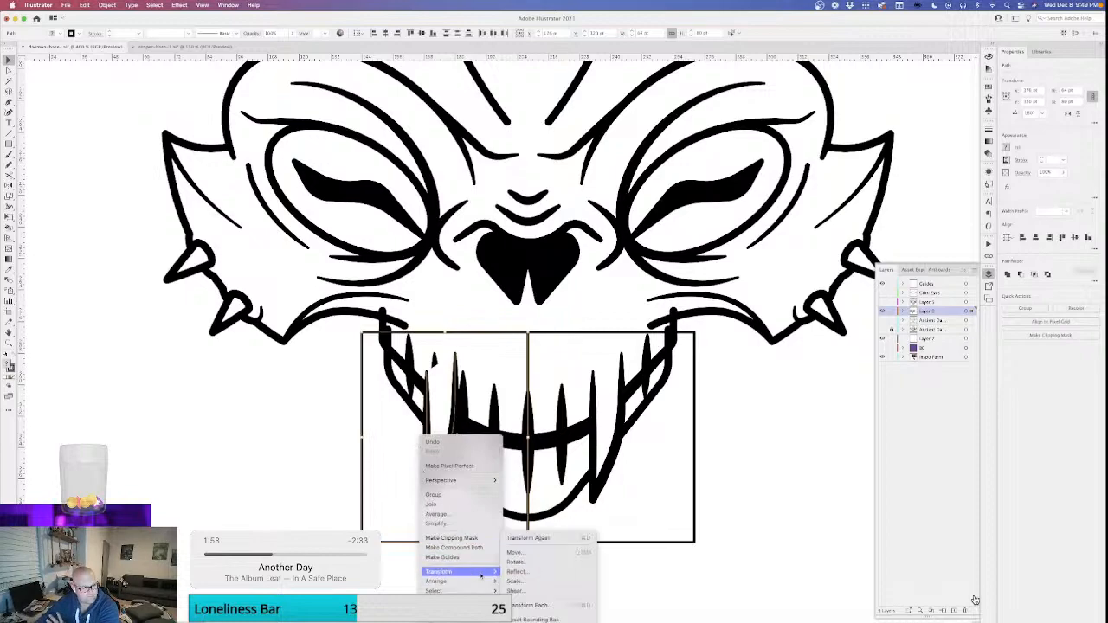
pyautogui.click(538, 573)
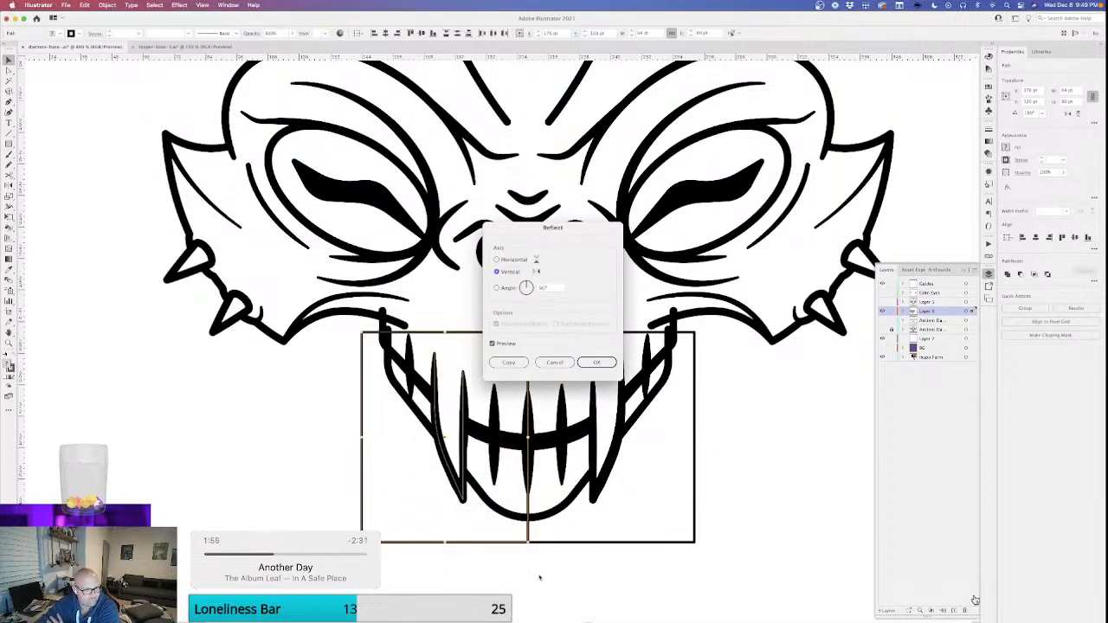
pyautogui.press('Return')
pyautogui.click(539, 577)
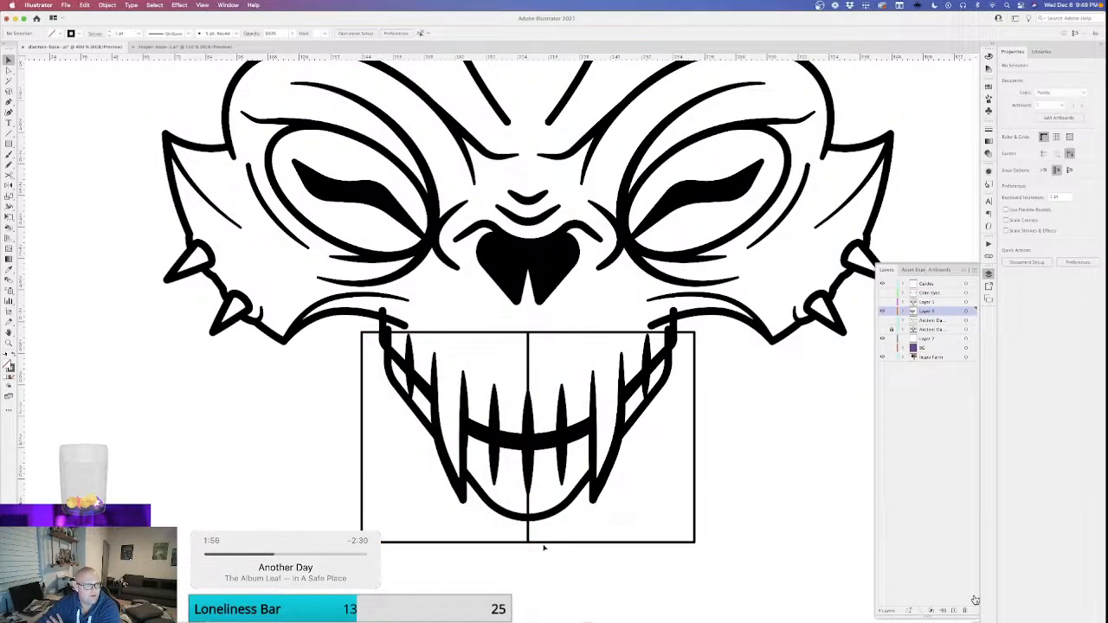
# Delete the helper rectangles used to position the two fangs.
pyautogui.click(509, 332)
pyautogui.press('Delete')
pyautogui.press('super+minus')
pyautogui.press('super+minus')
pyautogui.press('super+minus')
pyautogui.press('super+minus')
pyautogui.press('super+minus')
pyautogui.press('super+minus')
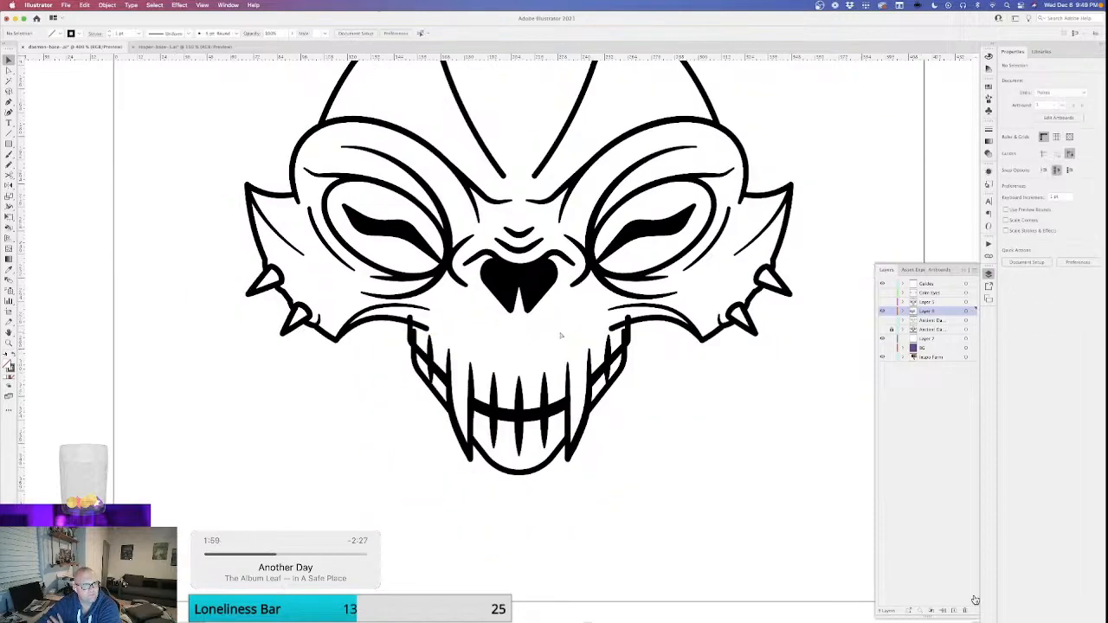
# Lower the top end of the original fang's inner edge and extend it with a diagonal segment toward the nose.
pyautogui.press('super+plus')
pyautogui.press('super+plus')
pyautogui.press('super+plus')
pyautogui.press('super+plus')
pyautogui.press('super+plus')
pyautogui.press('super+plus')
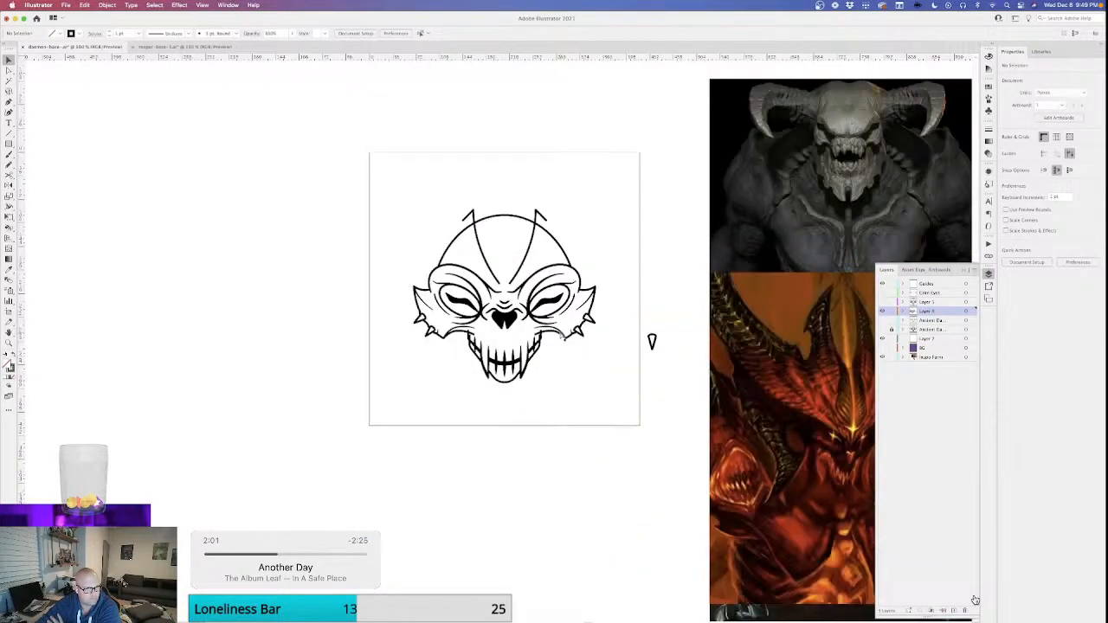
pyautogui.press('super+plus')
pyautogui.press('super+plus')
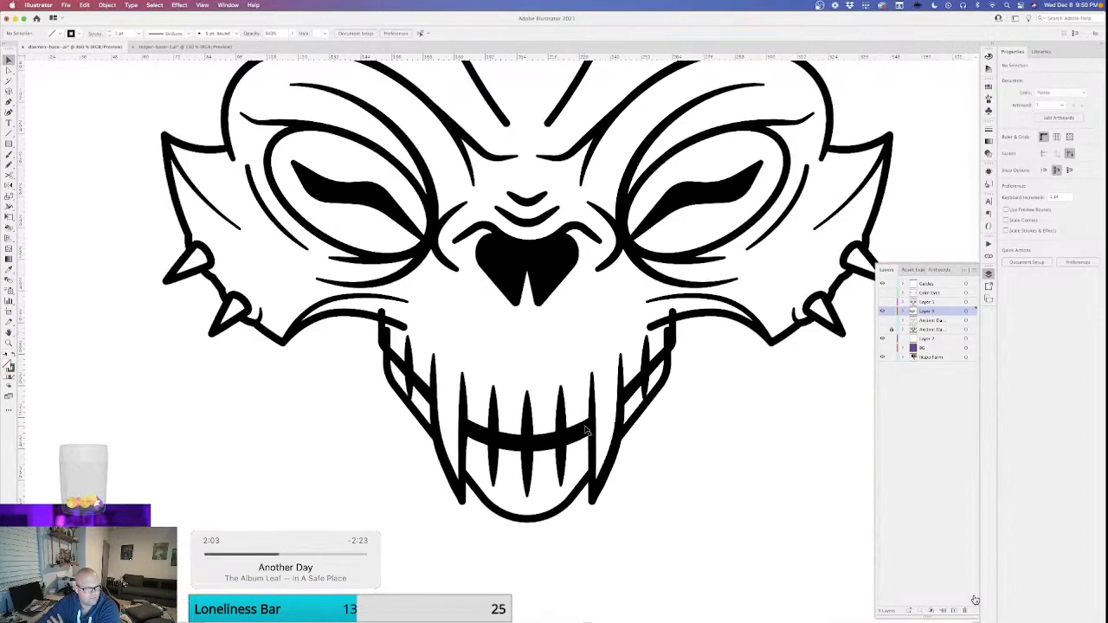
pyautogui.press('p')
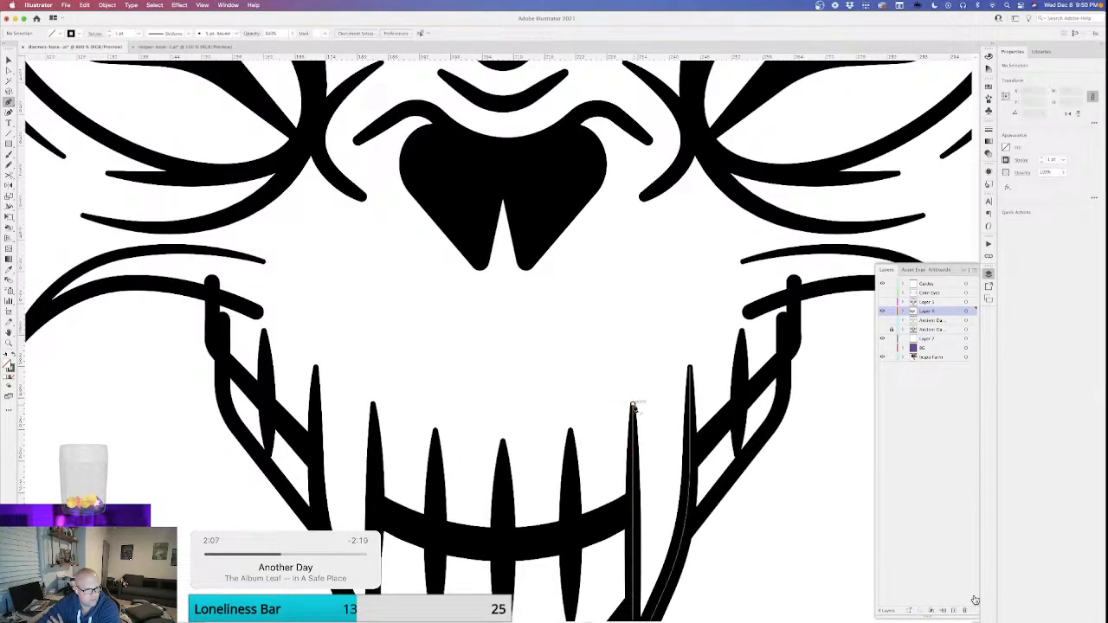
pyautogui.click(633, 406)
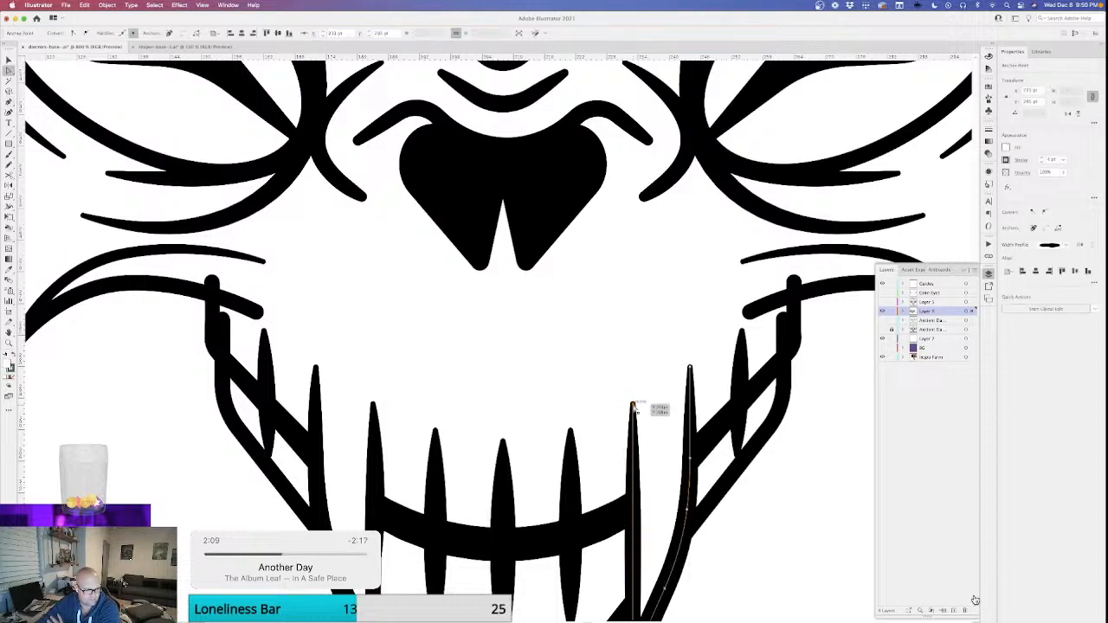
pyautogui.moveTo(633, 406); pyautogui.dragTo(633, 460)
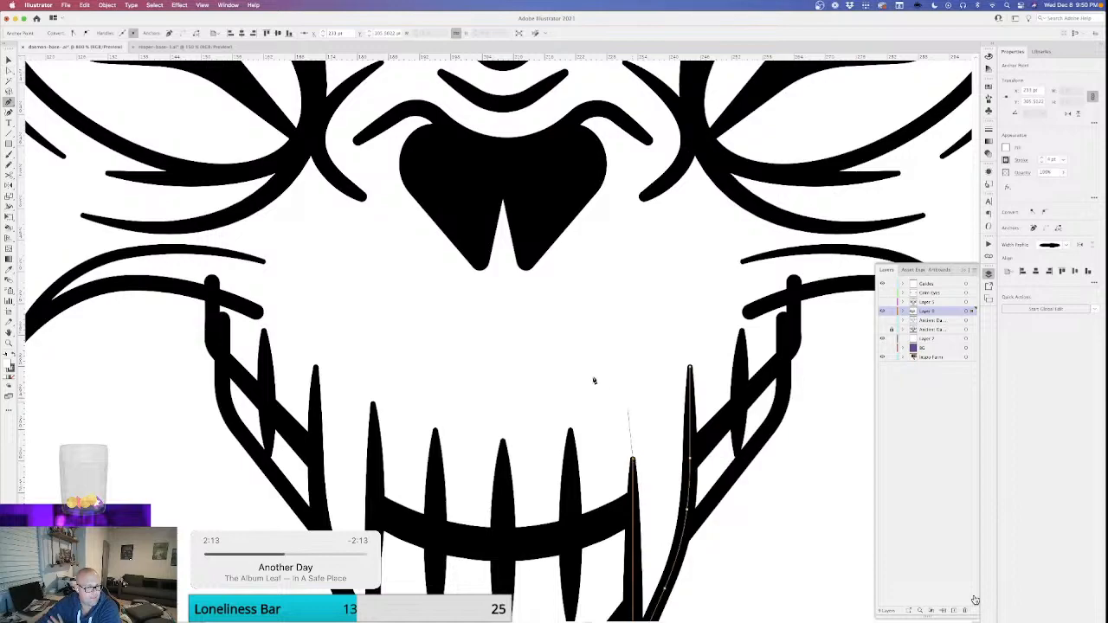
pyautogui.click(543, 367)
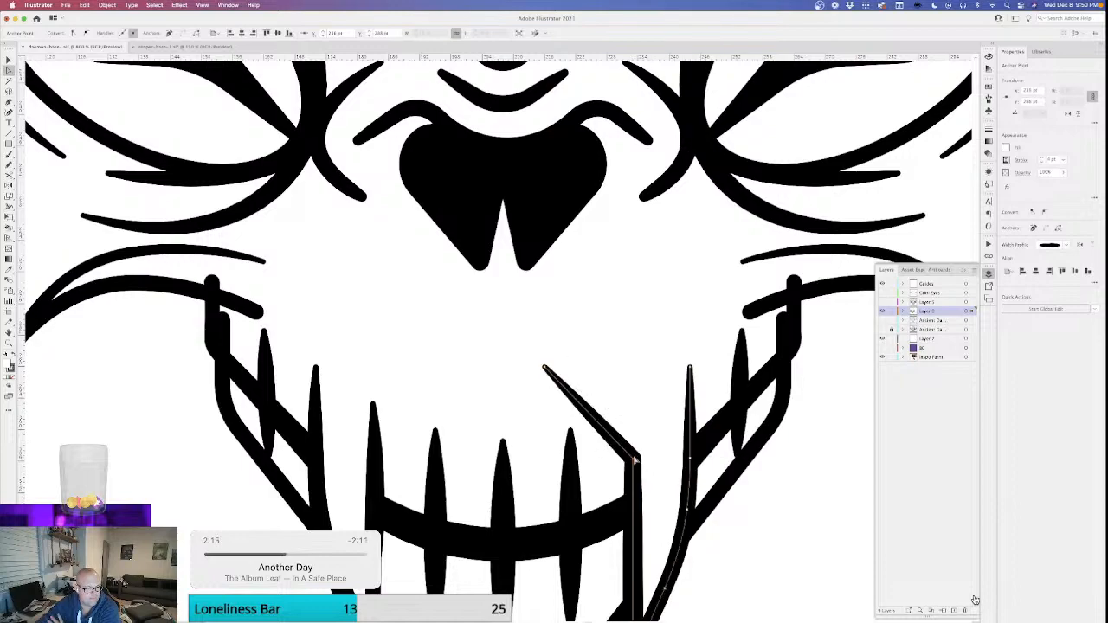
# Try rounding the corner between the fang's inner edge and the new diagonal segment.
pyautogui.click(634, 459)
pyautogui.keyDown('shift'); pyautogui.click(232, 31); pyautogui.keyUp('shift')
pyautogui.keyDown('shift'); pyautogui.click(232, 31); pyautogui.keyUp('shift')
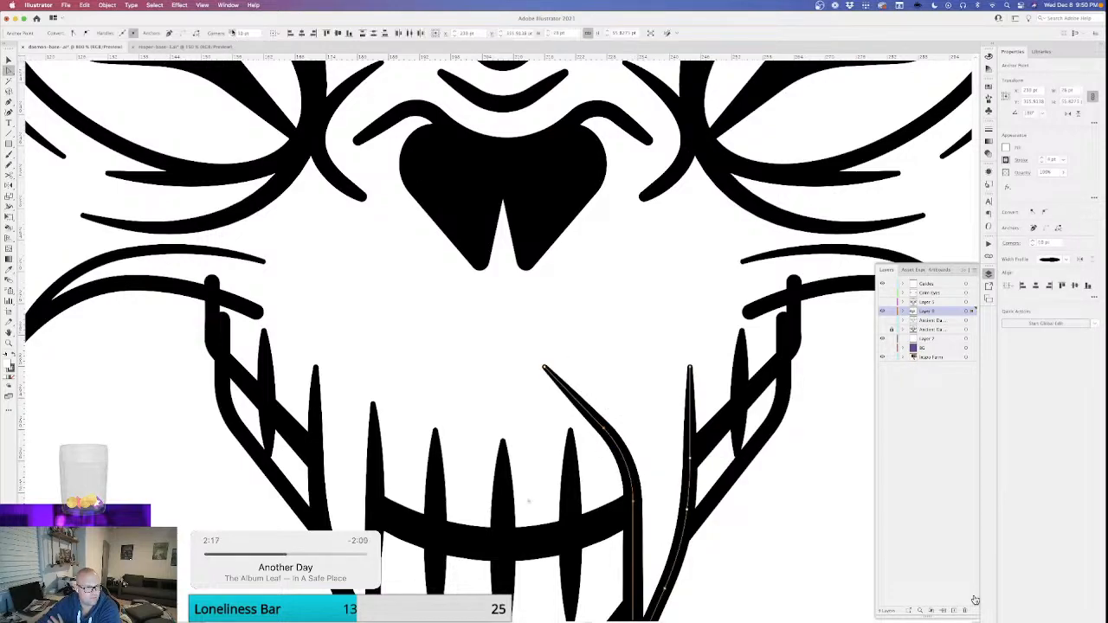
pyautogui.click(456, 317)
# Examine how the rounded fang extension looks on the mouth and the whole skull.
pyautogui.scroll(-5, 580, 416)
pyautogui.hscroll(1, 617, 427)
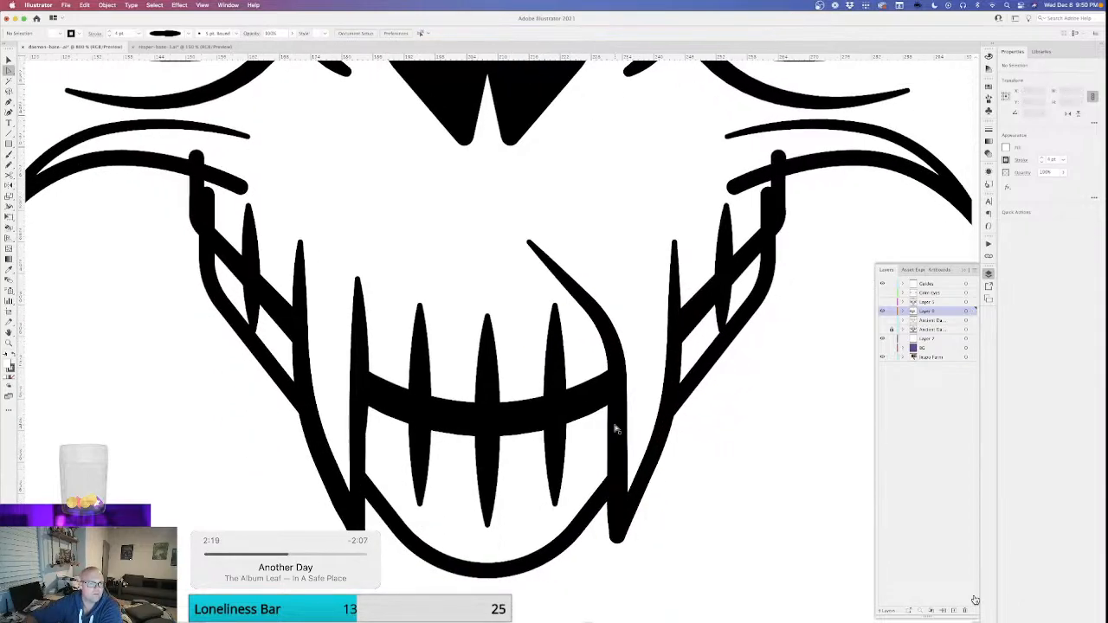
pyautogui.press('super+minus')
pyautogui.press('super+minus')
pyautogui.press('super+minus')
pyautogui.press('super+minus')
pyautogui.scroll(3, 623, 437)
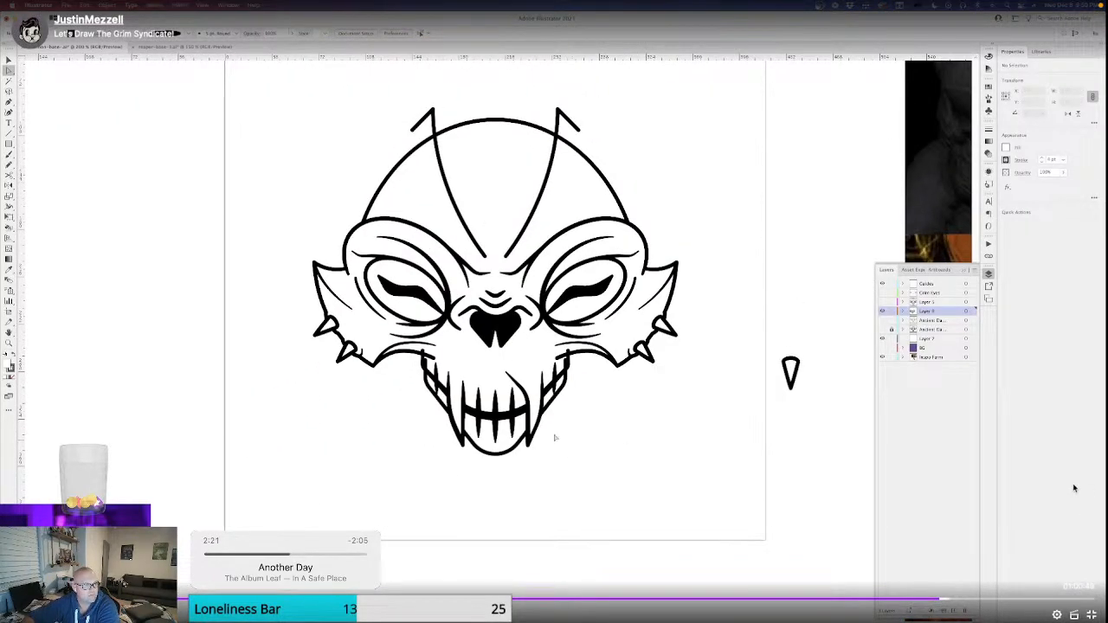
pyautogui.press('super+plus')
pyautogui.press('super+plus')
pyautogui.press('super+plus')
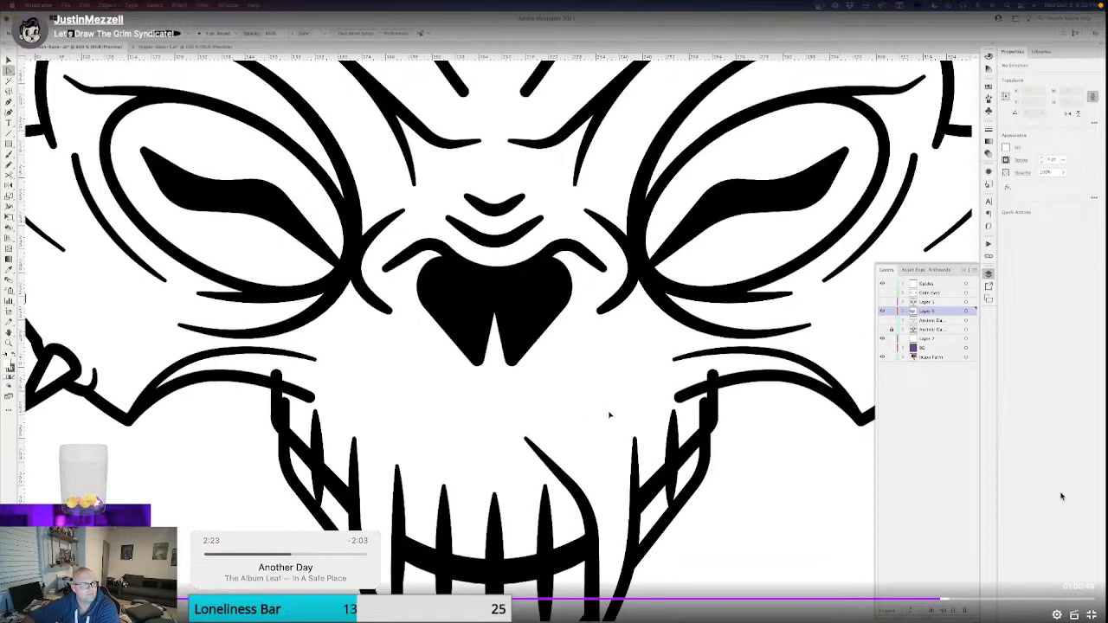
# Undo the fang's rounded corner and return its extension to the flatter diagonal, adjusting the end point near the nose.
pyautogui.press('super+z')
pyautogui.press('super+z')
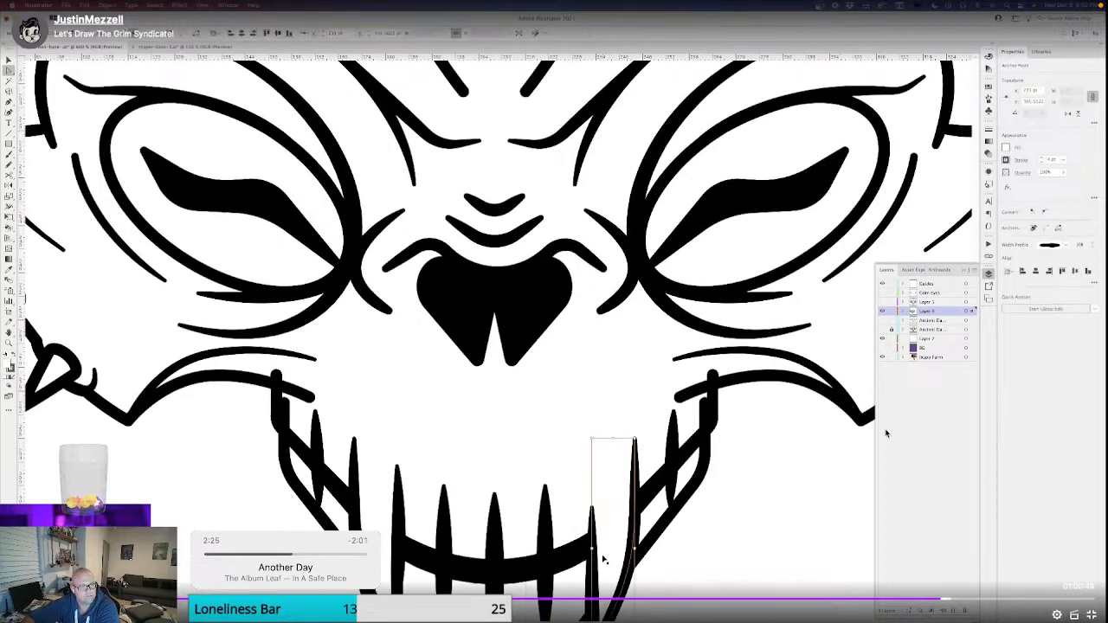
pyautogui.press('super+z')
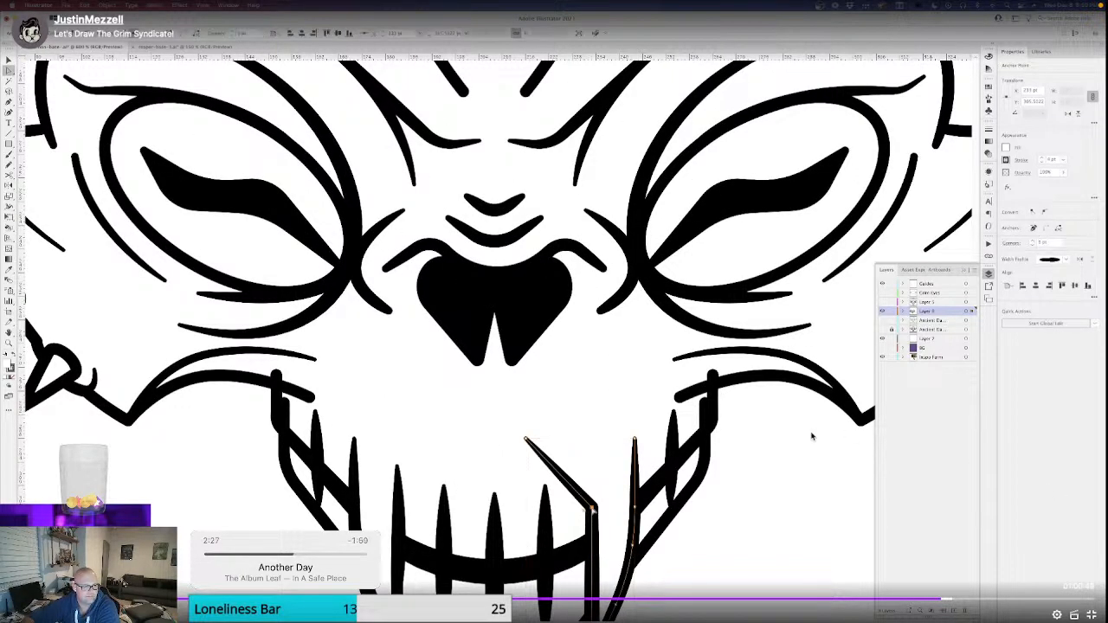
pyautogui.press('super+z')
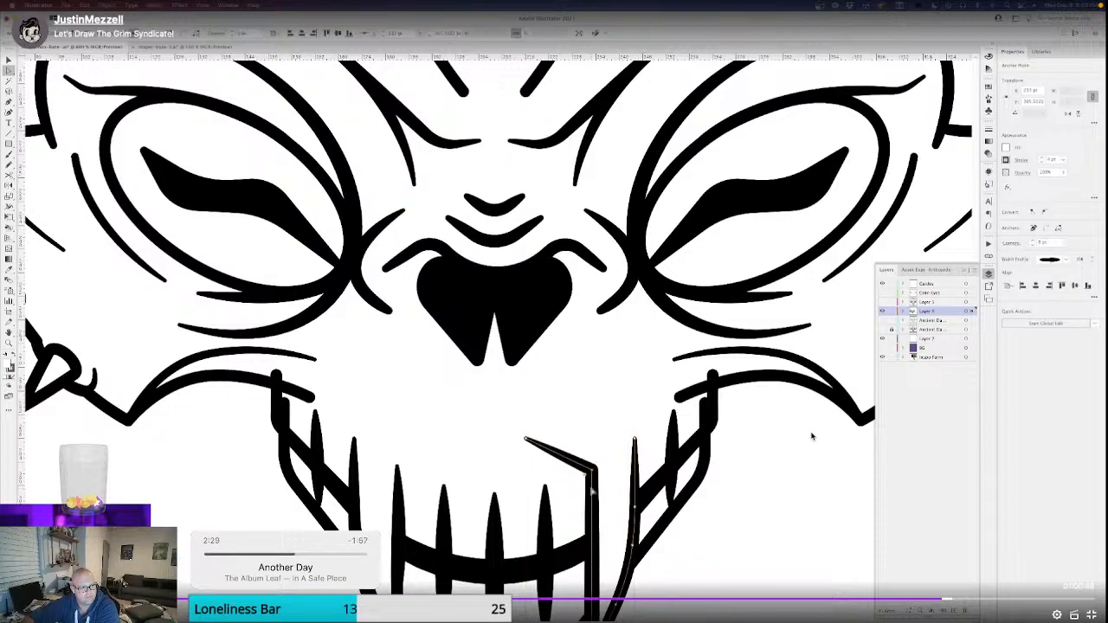
pyautogui.press('super+z')
pyautogui.press('super+shift+z')
pyautogui.click(526, 440)
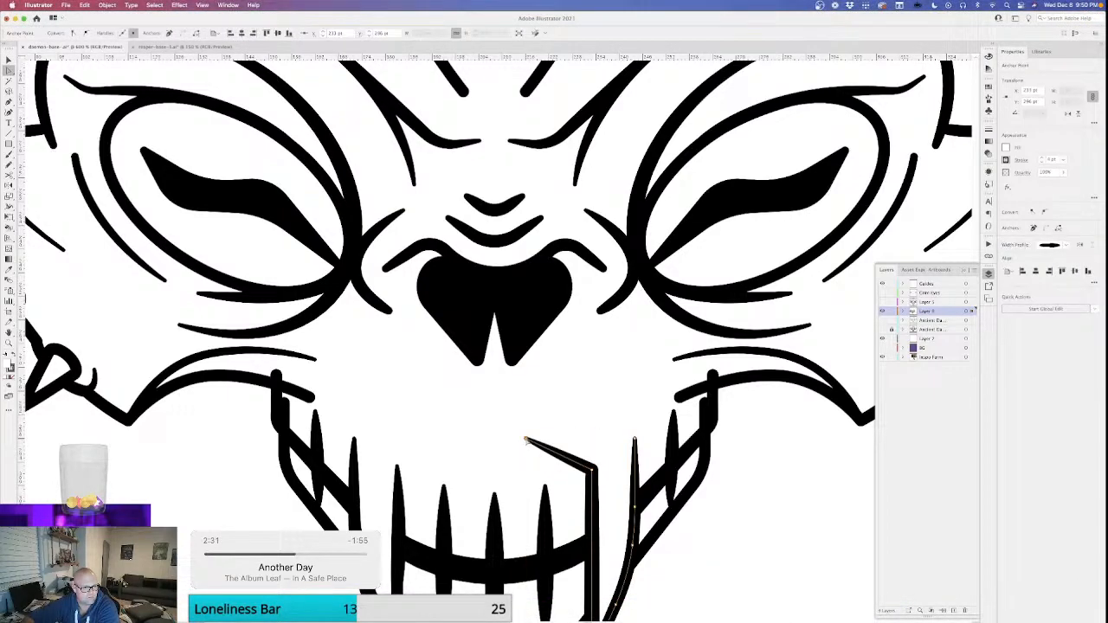
pyautogui.moveTo(525, 440); pyautogui.dragTo(527, 442)
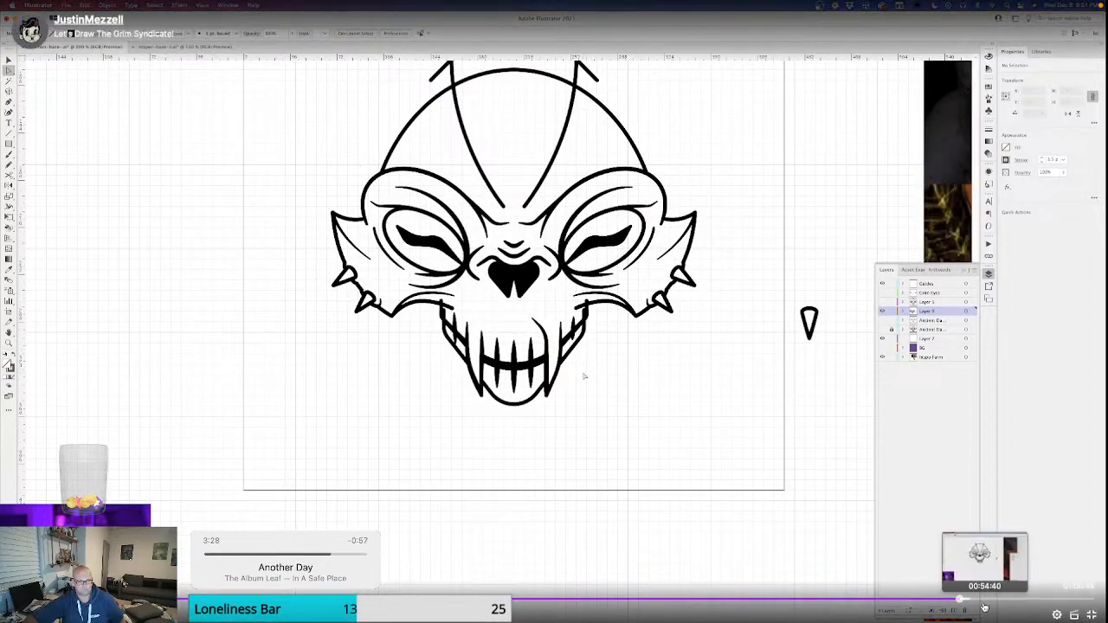
pyautogui.click(1080, 598)
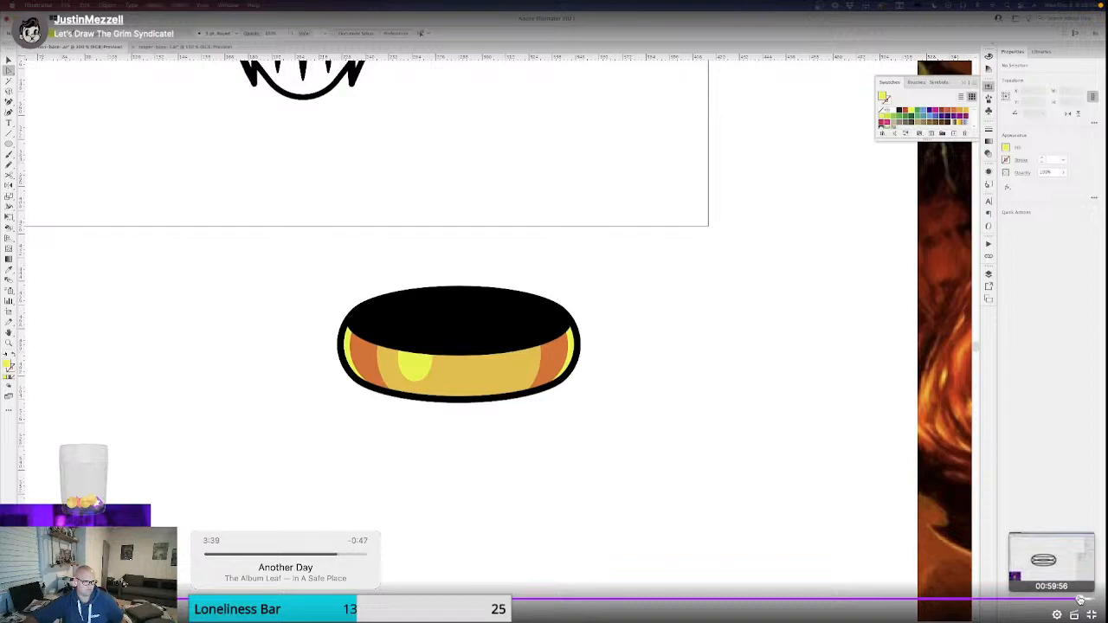
pyautogui.moveTo(1078, 600)
pyautogui.click(1076, 600)
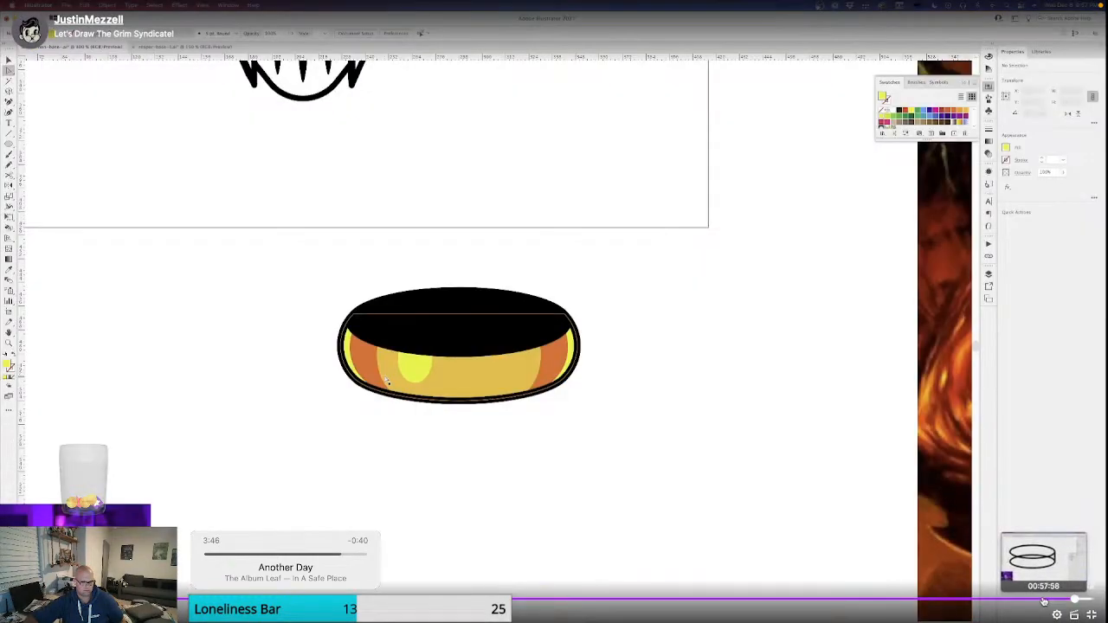
pyautogui.click(1043, 601)
pyautogui.click(1012, 601)
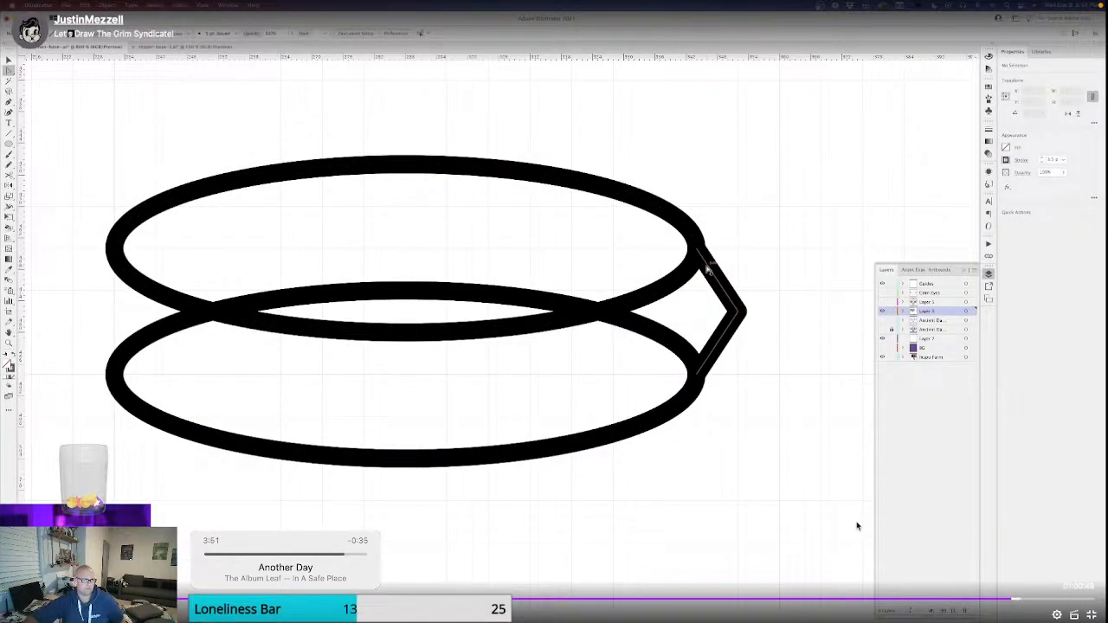
pyautogui.click(1033, 600)
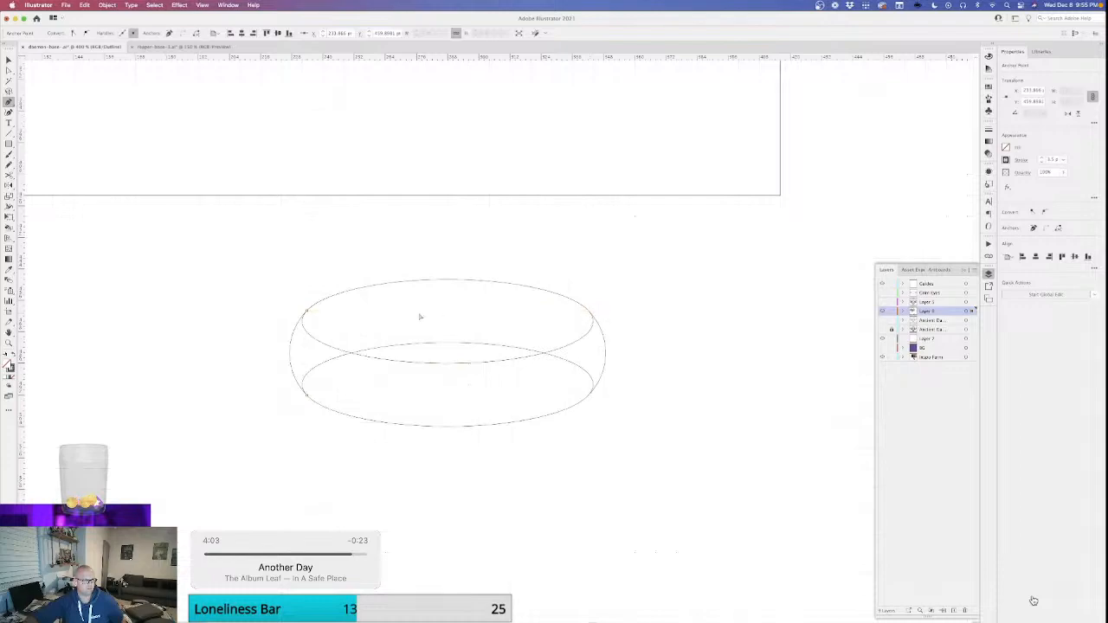
# Group the two side arcs of the ring and isolate the group in normal preview.
pyautogui.press('v')
pyautogui.click(292, 351)
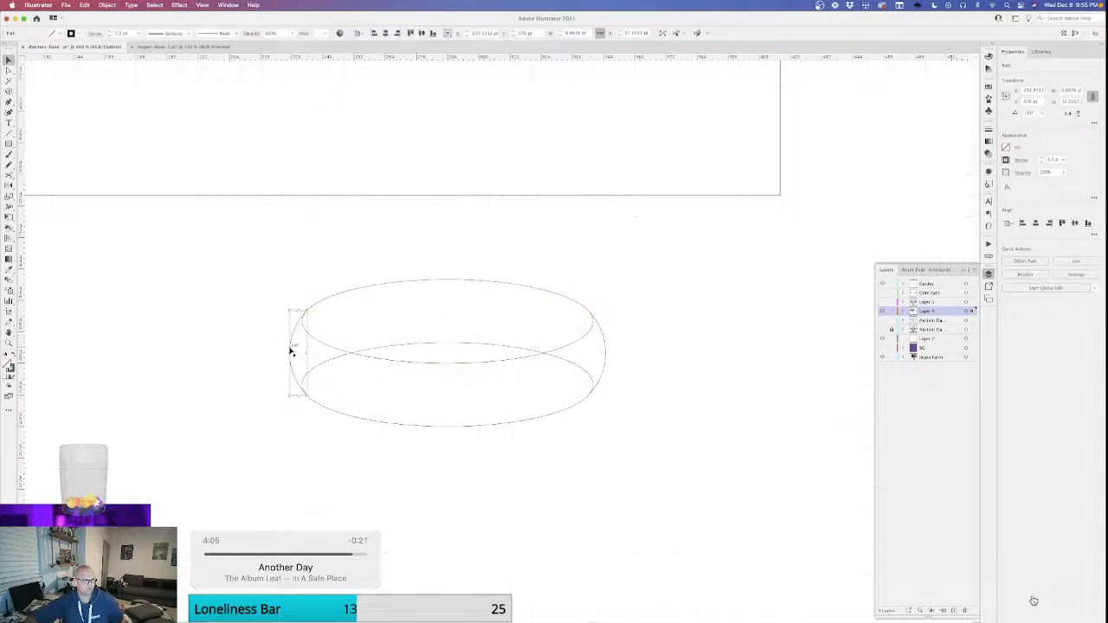
pyautogui.keyDown('shift'); pyautogui.click(607, 357); pyautogui.keyUp('shift')
pyautogui.press('super+g')
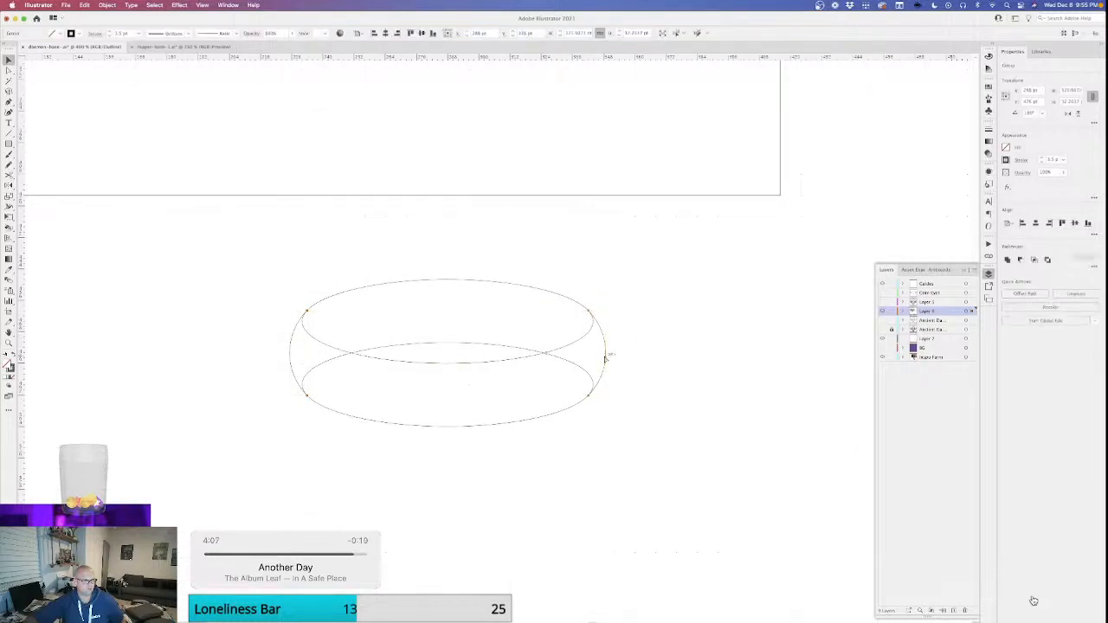
pyautogui.doubleClick(606, 359)
pyautogui.press('super+y')
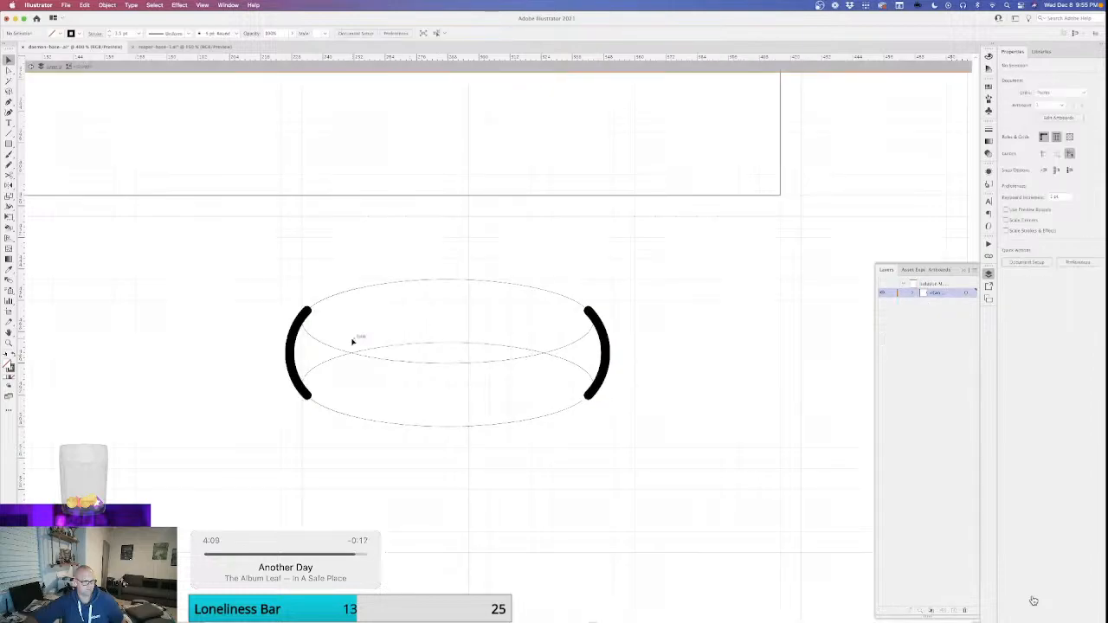
# Connect the upper and lower ends of the two arcs with straight segments to form one closed shape, and leave isolation.
pyautogui.press('p')
pyautogui.click(306, 312)
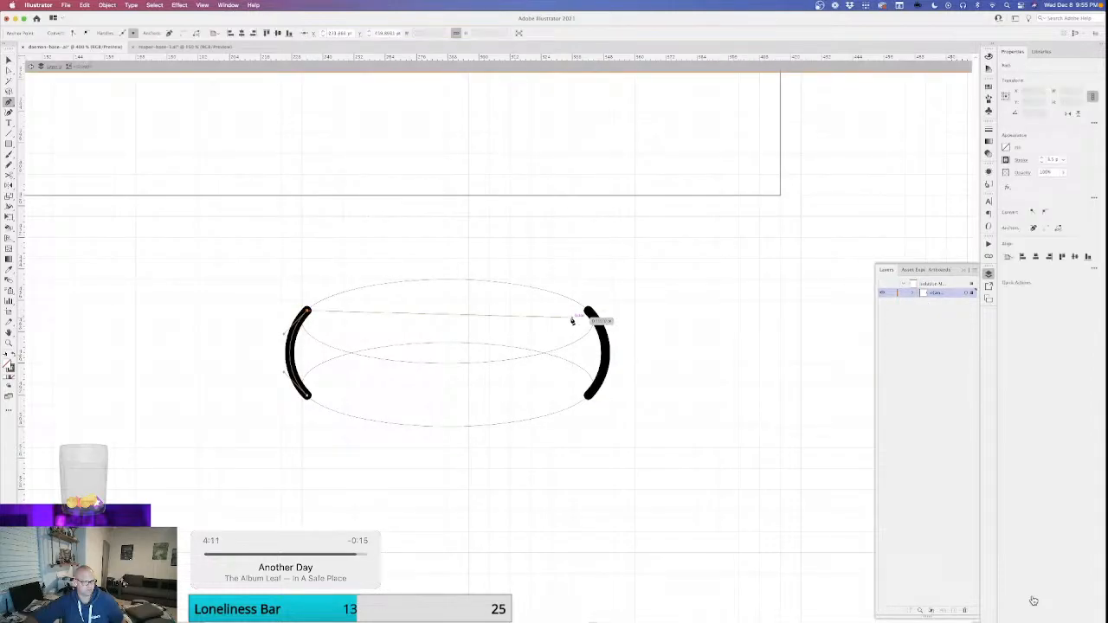
pyautogui.click(590, 310)
pyautogui.click(588, 396)
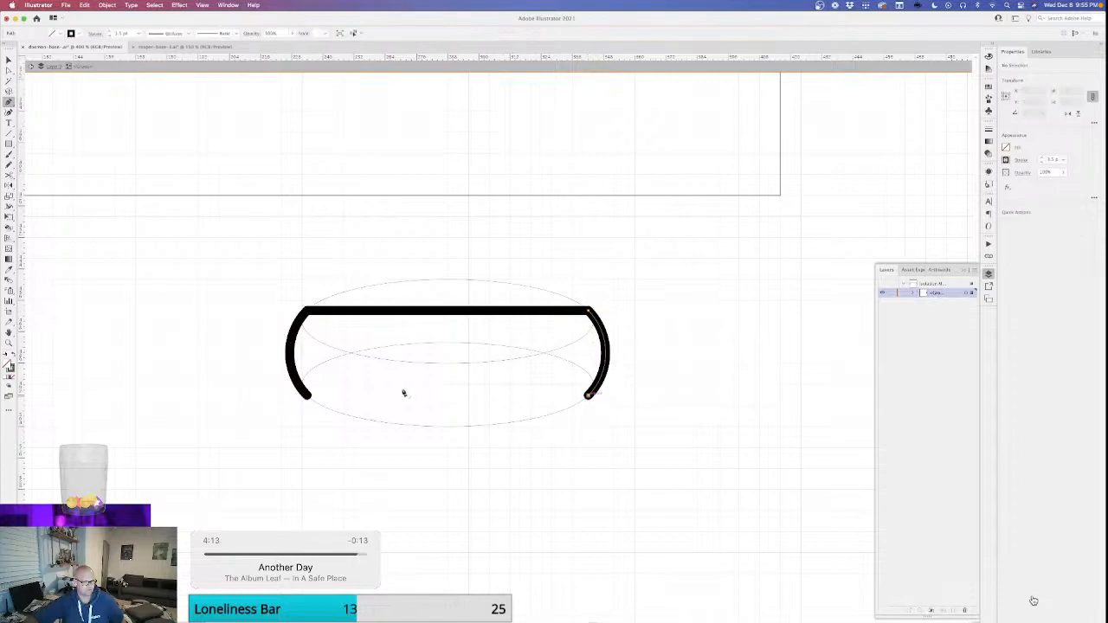
pyautogui.click(308, 396)
pyautogui.press('Escape')
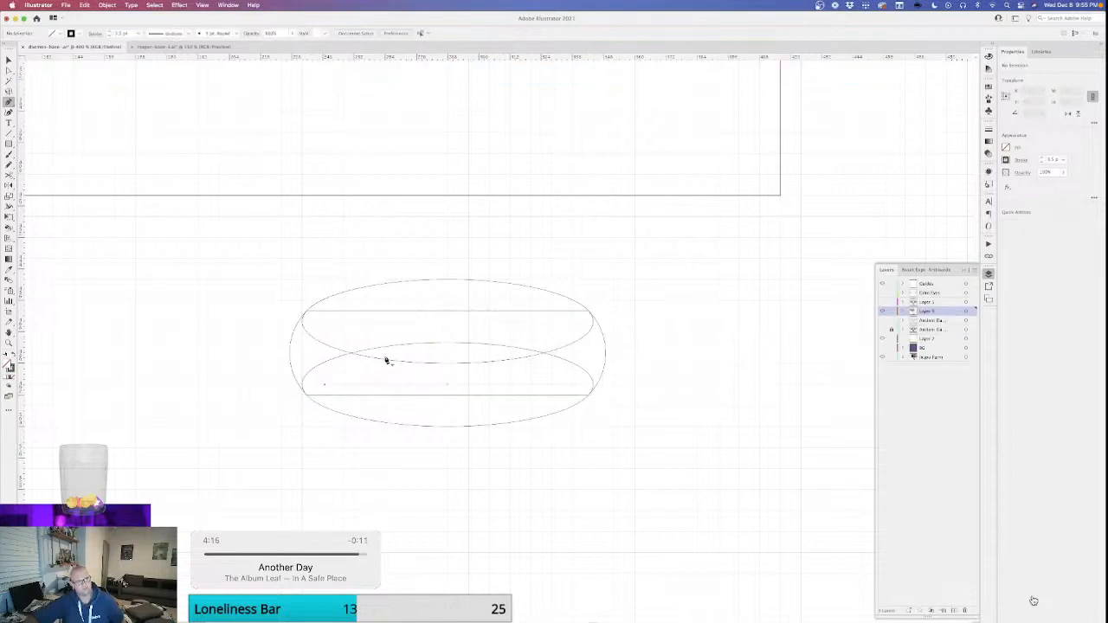
# Swap the fill and stroke of the ring's upper ellipse to make it solid black.
pyautogui.press('super+y')
pyautogui.press('v')
pyautogui.click(453, 280)
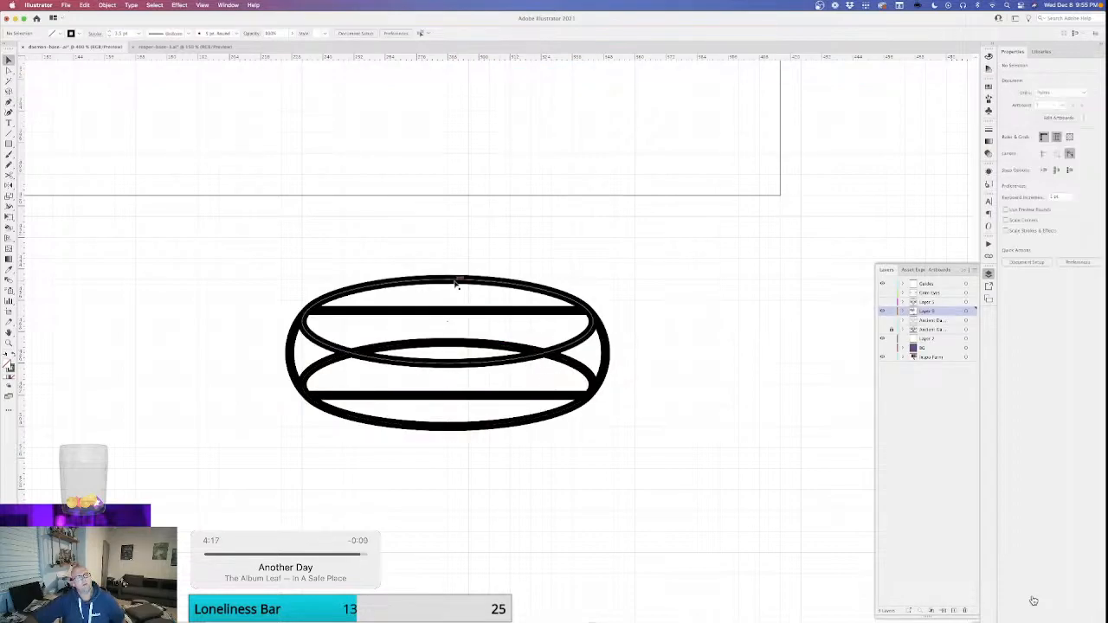
pyautogui.hotkey('shift', 'x')
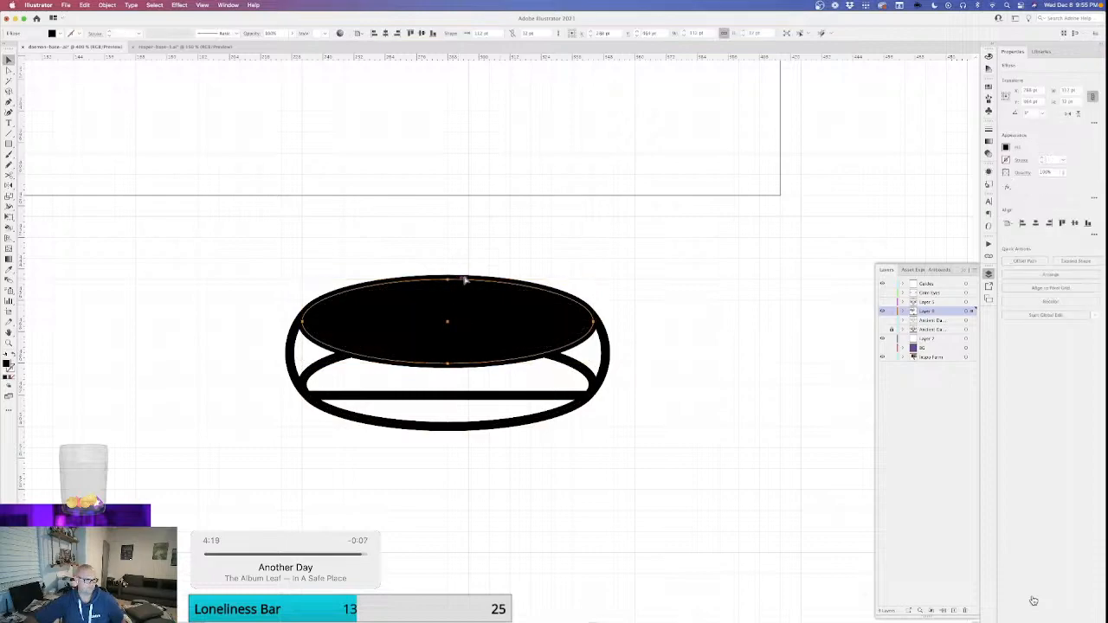
# Unite the lower ellipse with the closed side shape into a single ring body outline.
pyautogui.click(588, 373)
pyautogui.press('super+a')
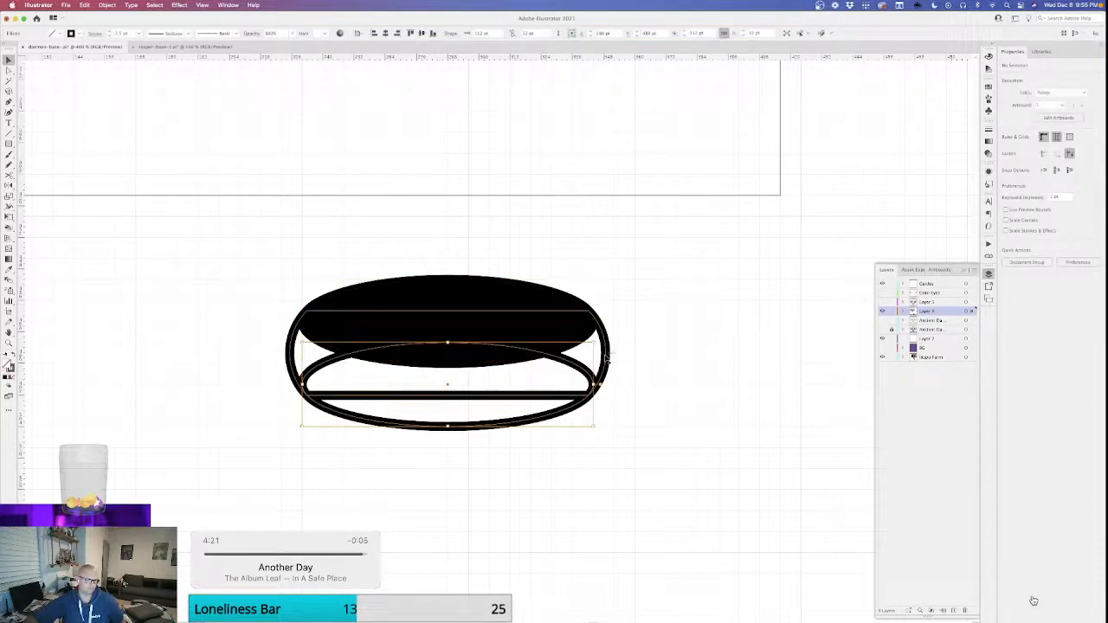
pyautogui.click(1007, 260)
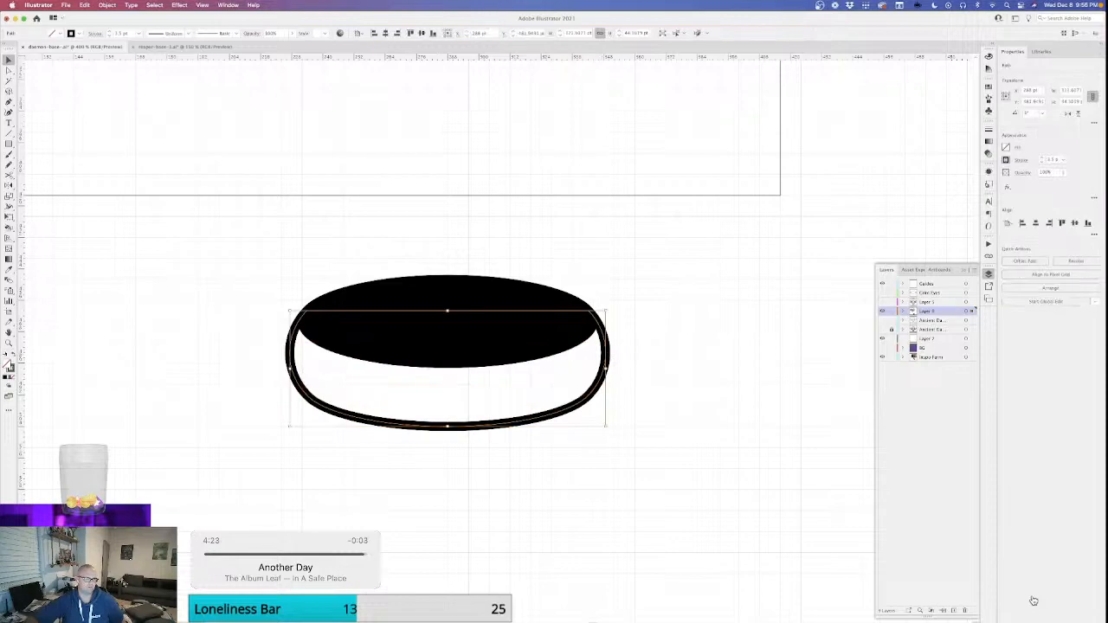
# Fill the ring body with CMYK Yellow, keeping its black outline.
pyautogui.press('a')
pyautogui.press('super+minus')
pyautogui.press('super+minus')
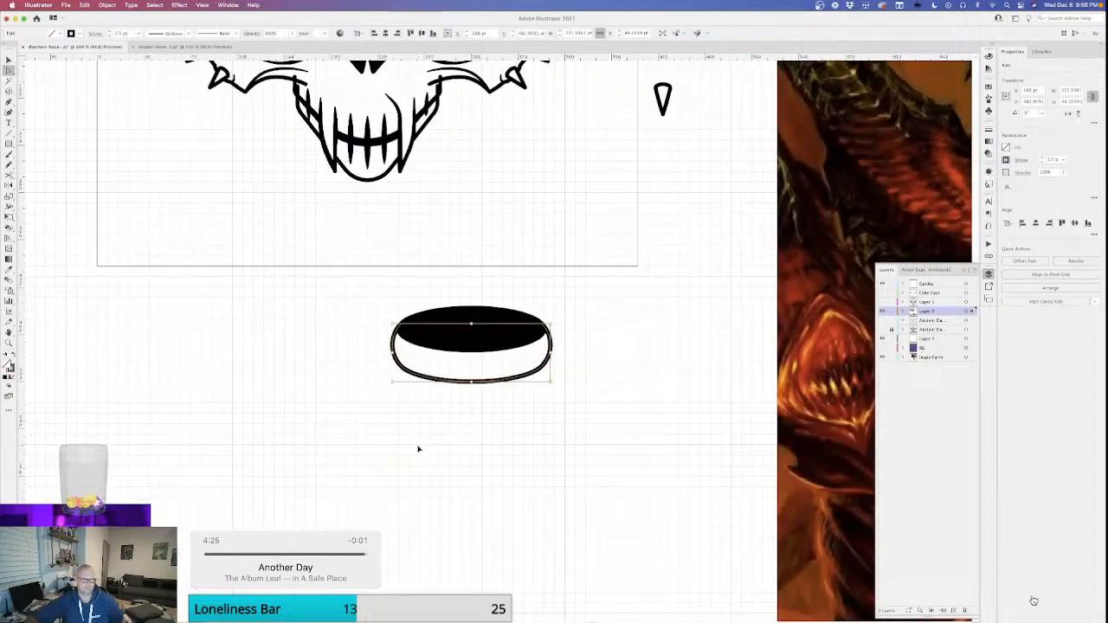
pyautogui.click(989, 88)
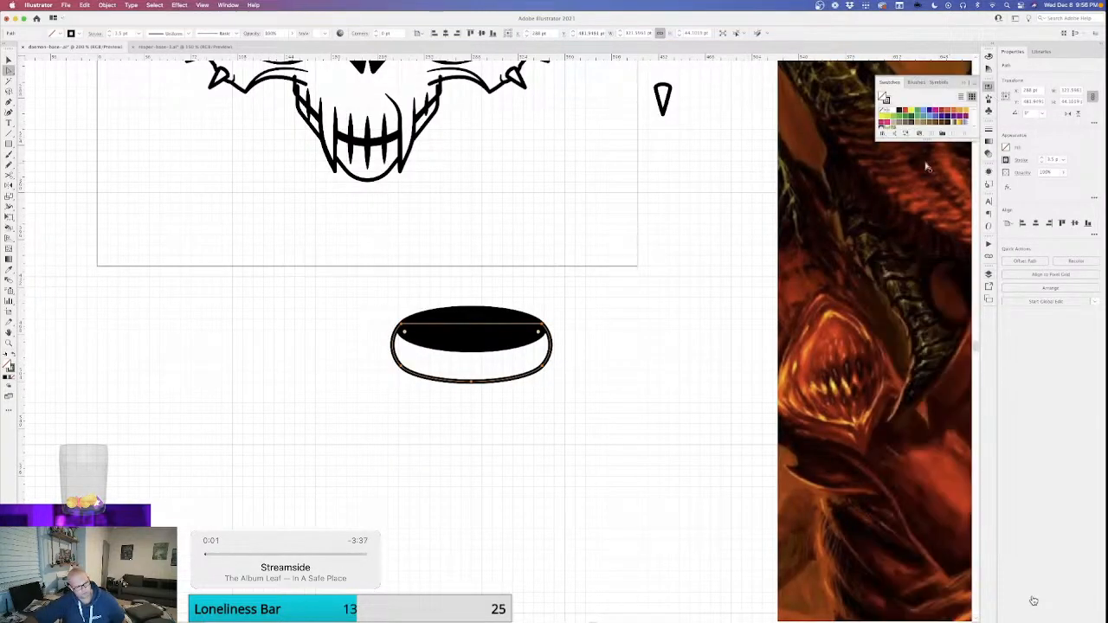
pyautogui.click(911, 112)
pyautogui.press('super+shift+a')
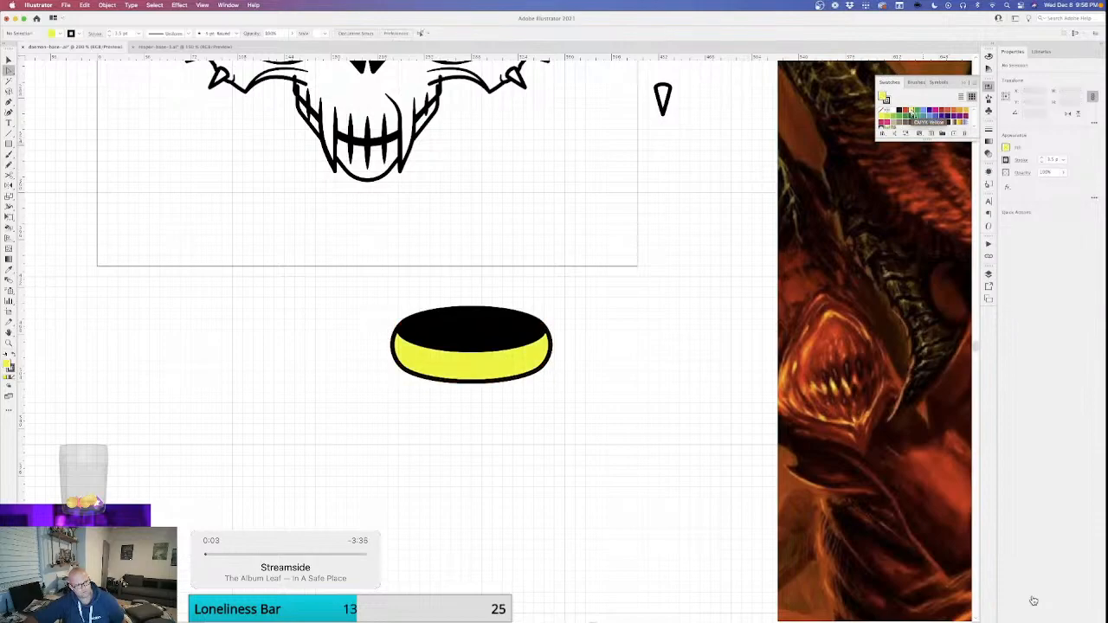
# Narrow the orange shading shape inside the ring evenly from both sides to 112 pt and lower its upper edge slightly.
pyautogui.press('super+minus')
pyautogui.press('super+minus')
pyautogui.press('super+minus')
pyautogui.press('super+equal')
pyautogui.press('super+equal')
pyautogui.press('super+equal')
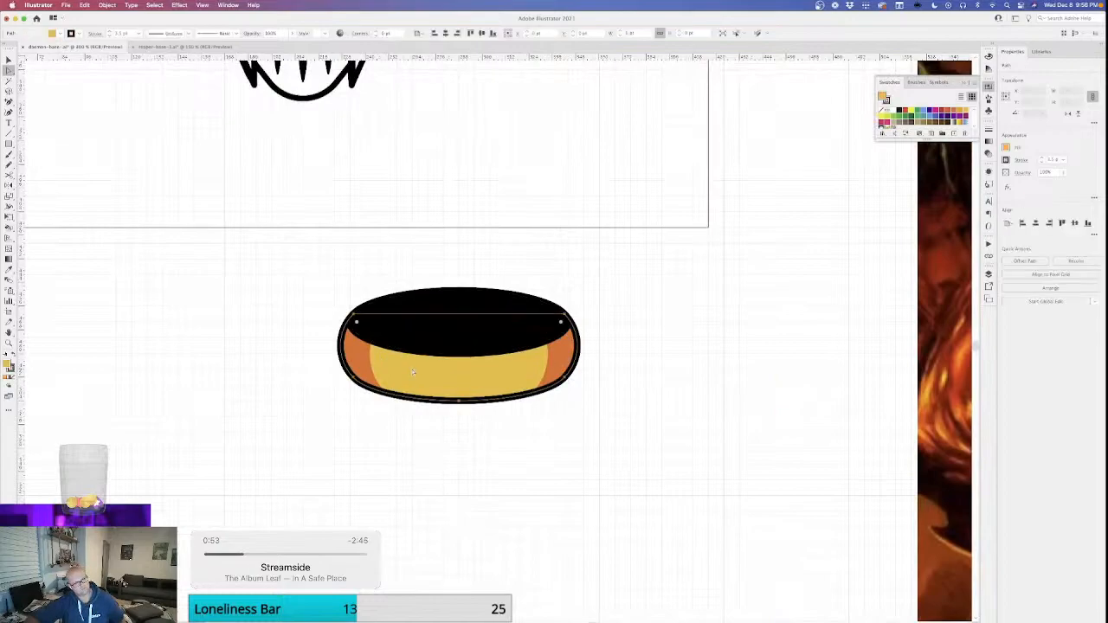
pyautogui.click(362, 357)
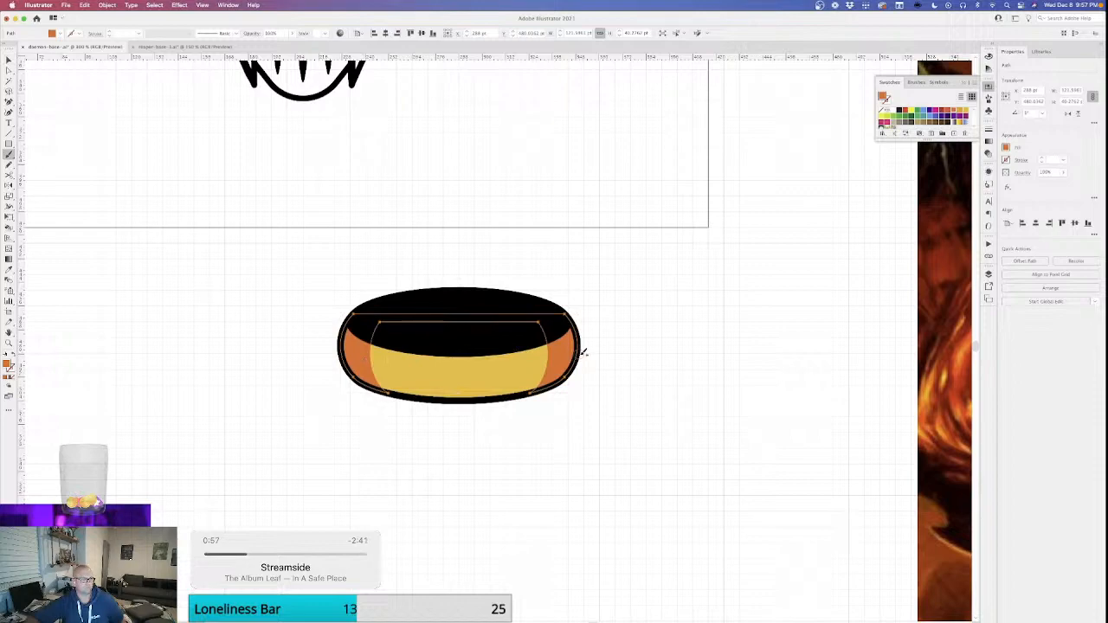
pyautogui.moveTo(578, 354); pyautogui.dragTo(569, 354)
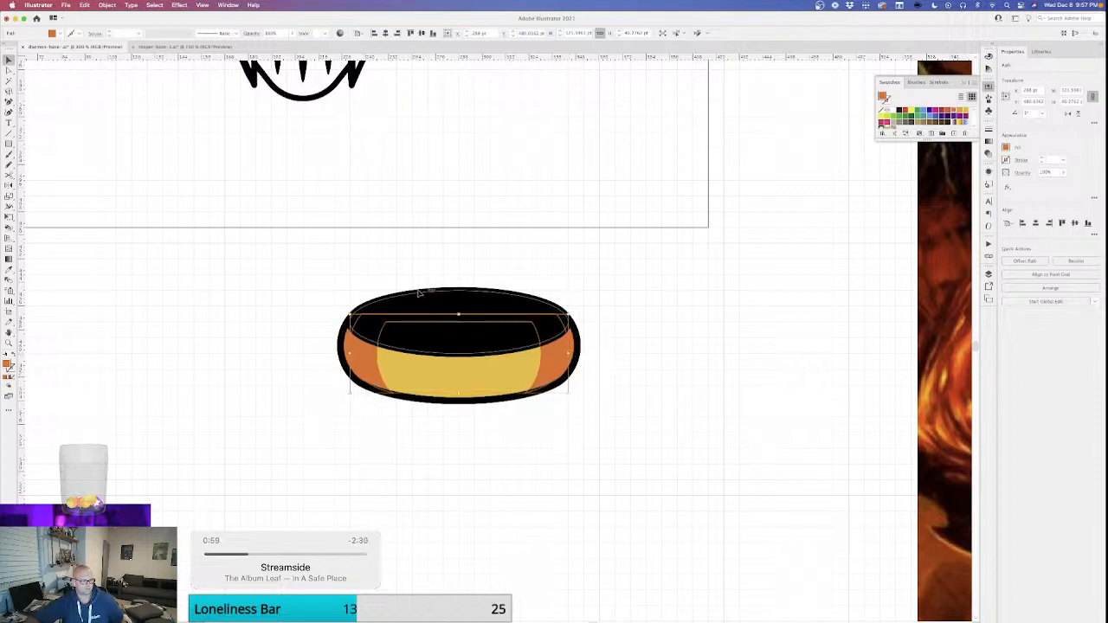
pyautogui.moveTo(458, 315); pyautogui.dragTo(459, 317)
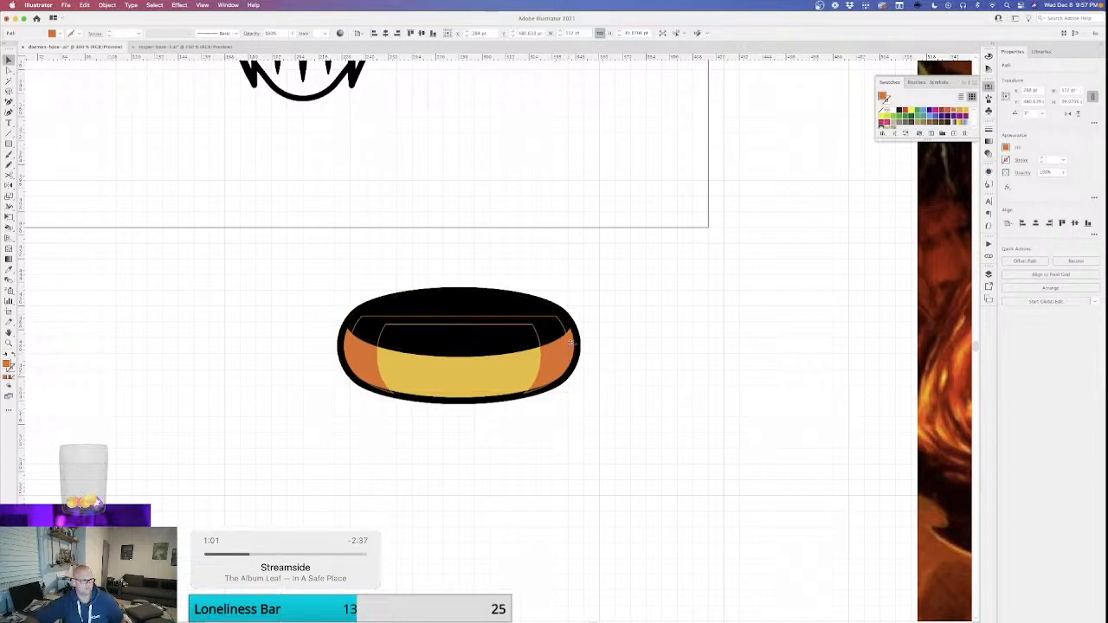
# Recolor the full-width orange shape behind the narrowed shading bright yellow to give the ring's outer ends a highlight.
pyautogui.press('super+shift+a')
pyautogui.click(570, 342)
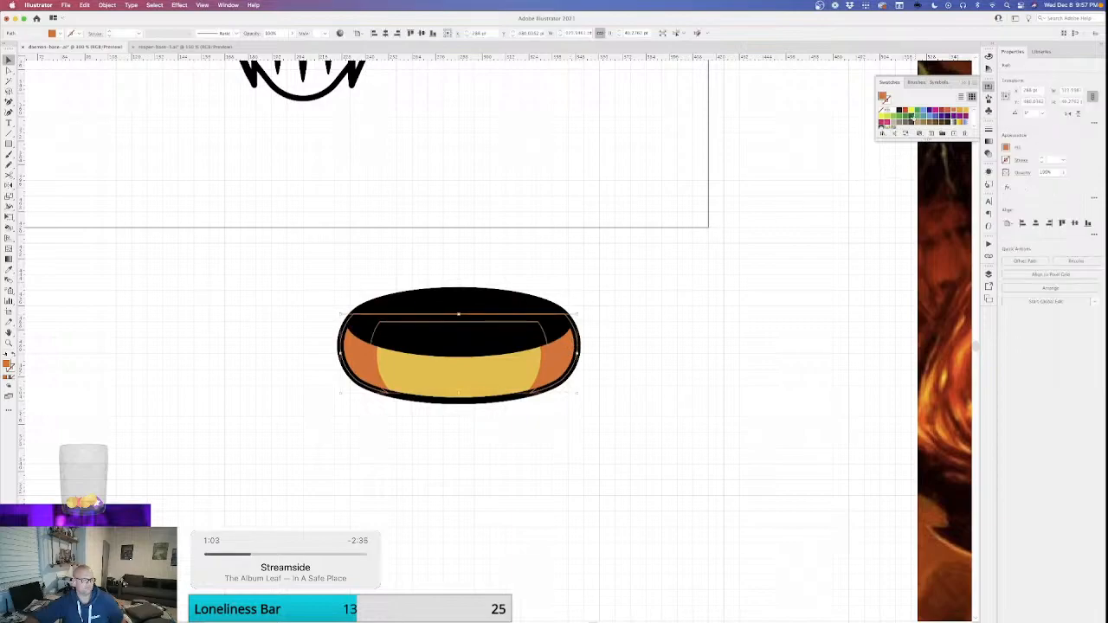
pyautogui.click(882, 118)
pyautogui.press('super+shift+a')
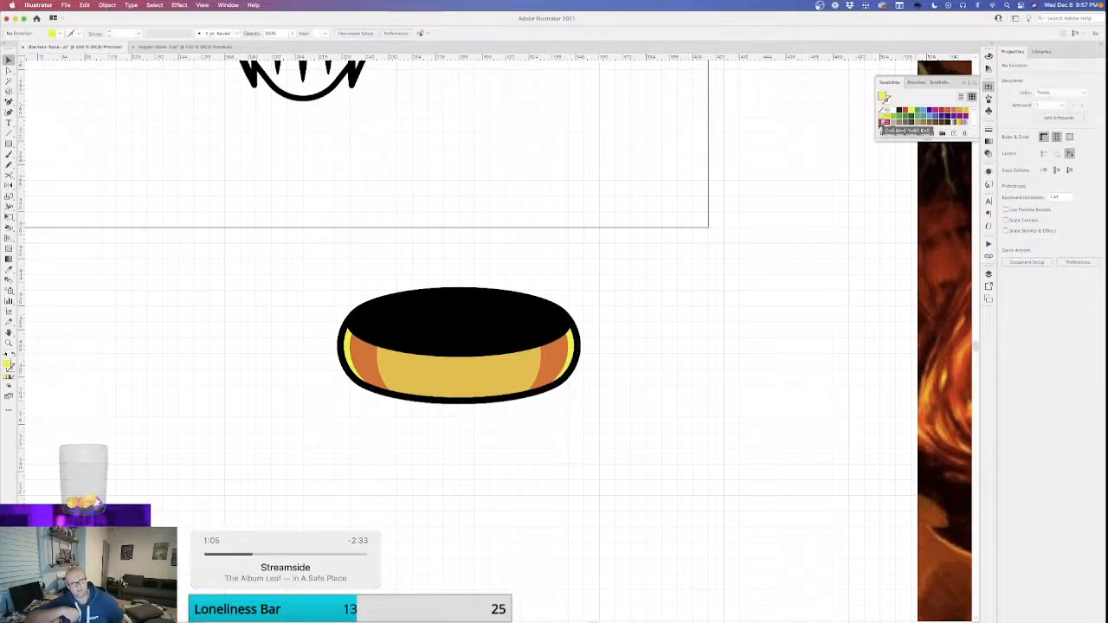
# Draw a yellow oval highlight about 18 by 24 pt on the ring's front left and send it behind the black ellipse.
pyautogui.press('super+minus')
pyautogui.press('super+minus')
pyautogui.press('super+minus')
pyautogui.press('super+minus')
pyautogui.press('super+minus')
pyautogui.press('super+equal')
pyautogui.press('super+equal')
pyautogui.press('super+equal')
pyautogui.press('super+equal')
pyautogui.press('super+equal')
pyautogui.press('super+equal')
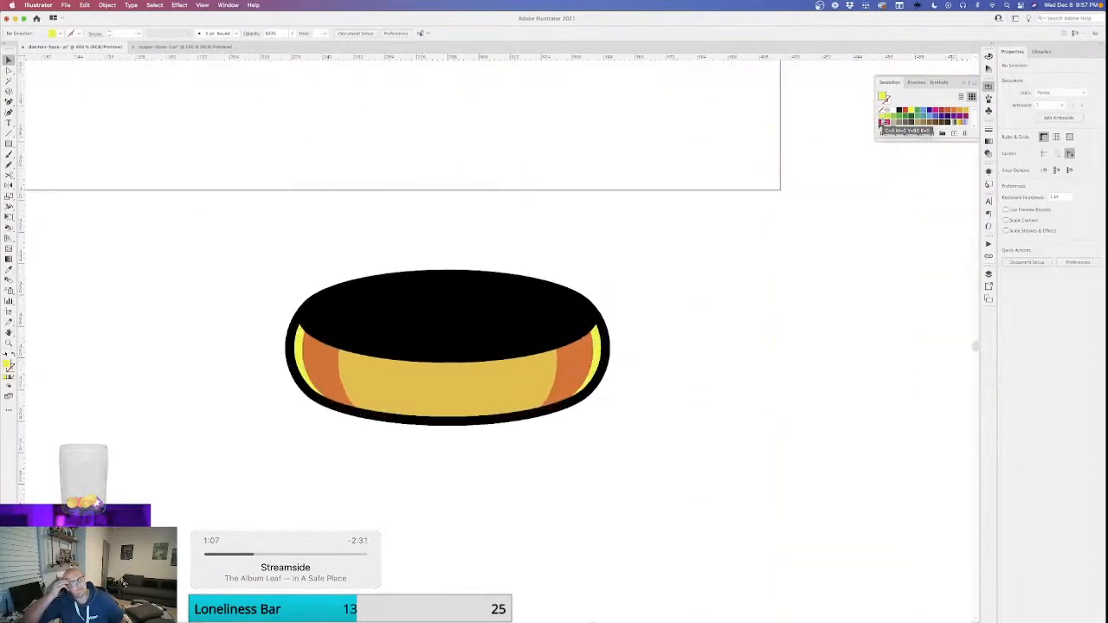
pyautogui.press('l')
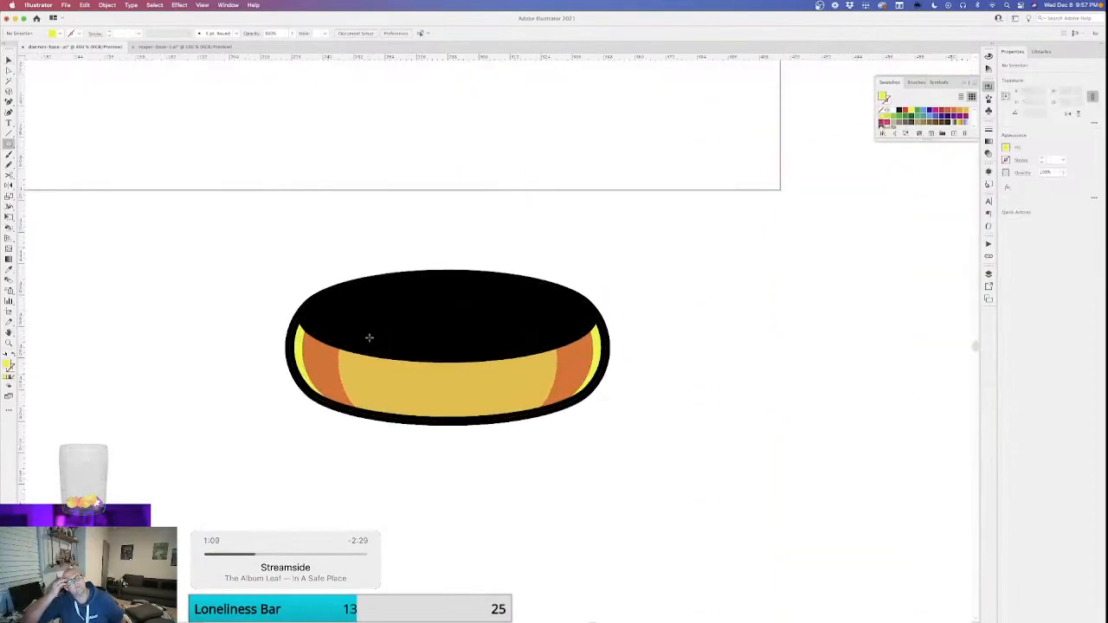
pyautogui.moveTo(370, 334); pyautogui.dragTo(412, 398)
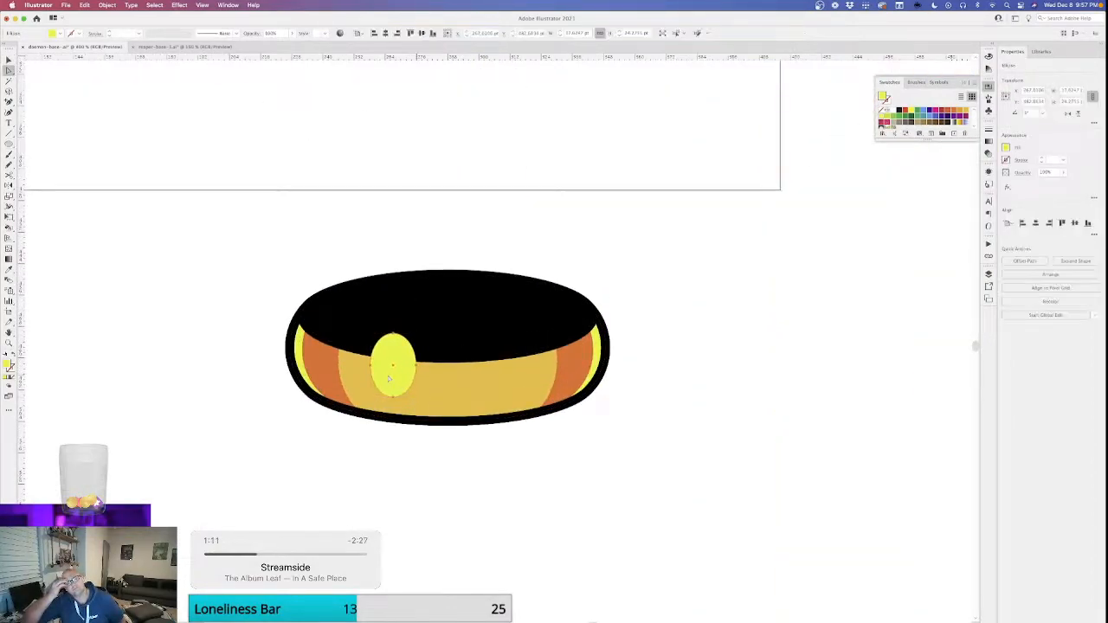
pyautogui.press('super+bracketleft')
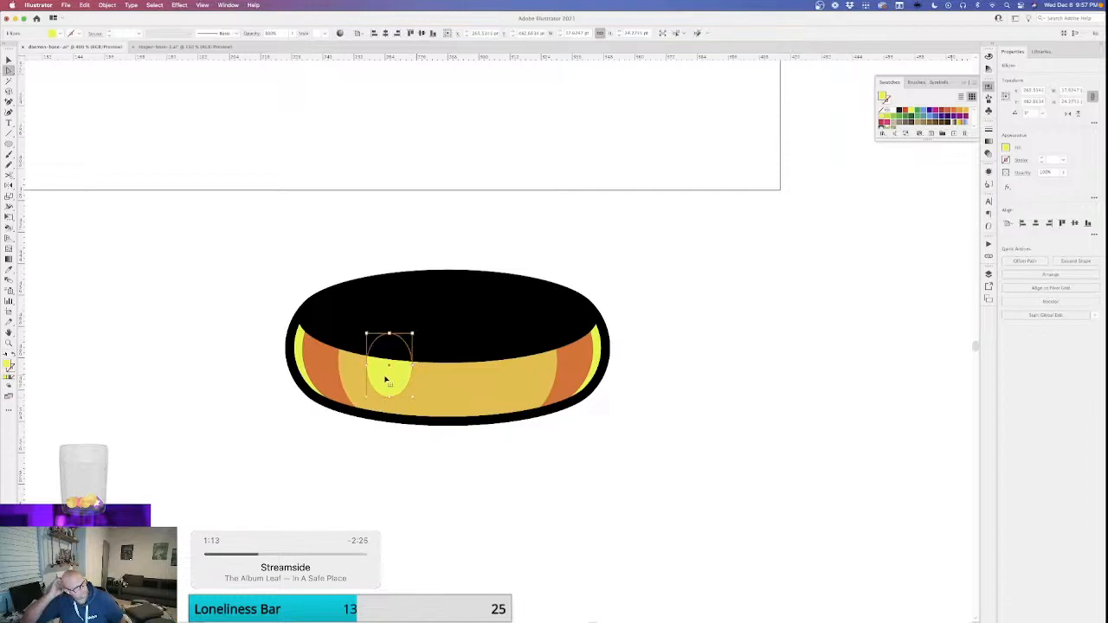
pyautogui.press('super+shift+a')
# Examine the shaded ring beside the skull and references, and inspect its paths in outline view.
pyautogui.press('super+minus')
pyautogui.press('super+minus')
pyautogui.press('super+minus')
pyautogui.press('super+minus')
pyautogui.press('super+minus')
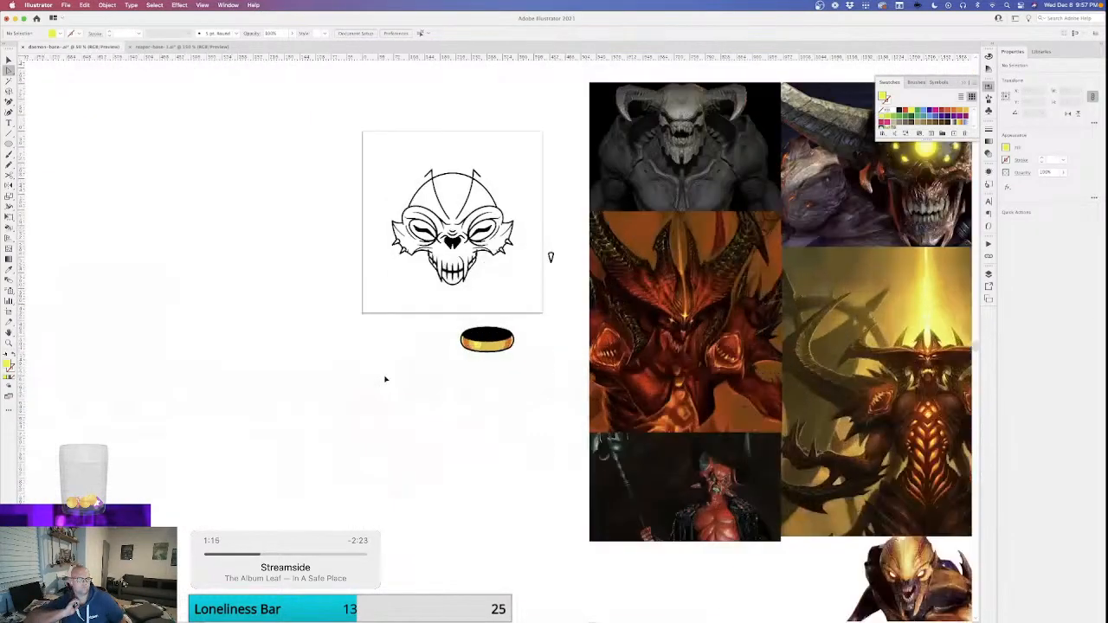
pyautogui.press('super+equal')
pyautogui.press('super+equal')
pyautogui.press('super+equal')
pyautogui.press('super+equal')
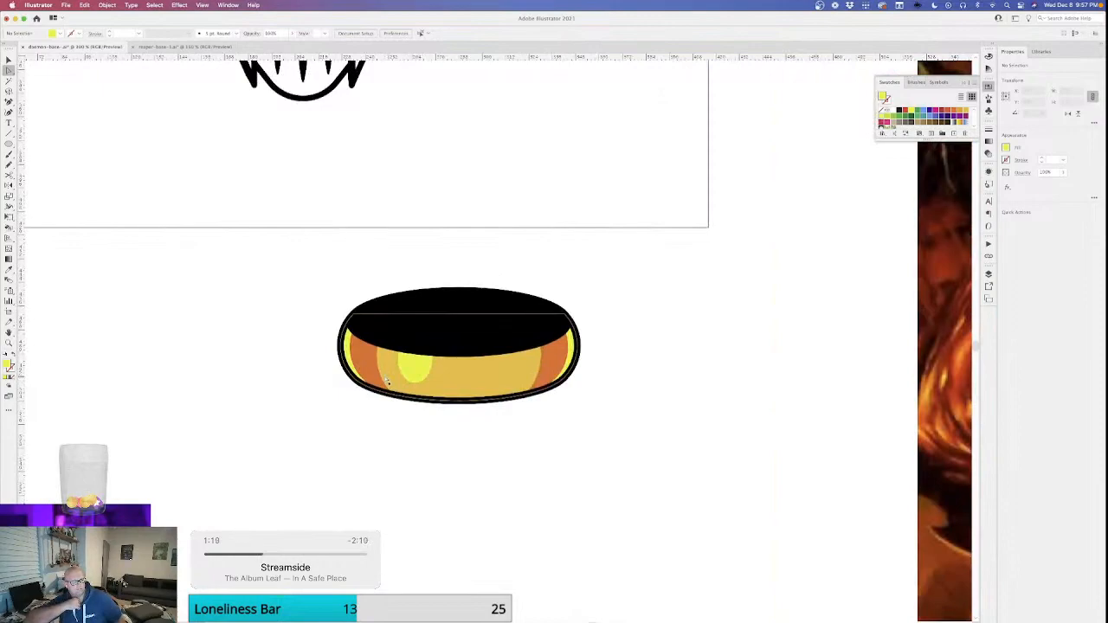
pyautogui.press('super+y')
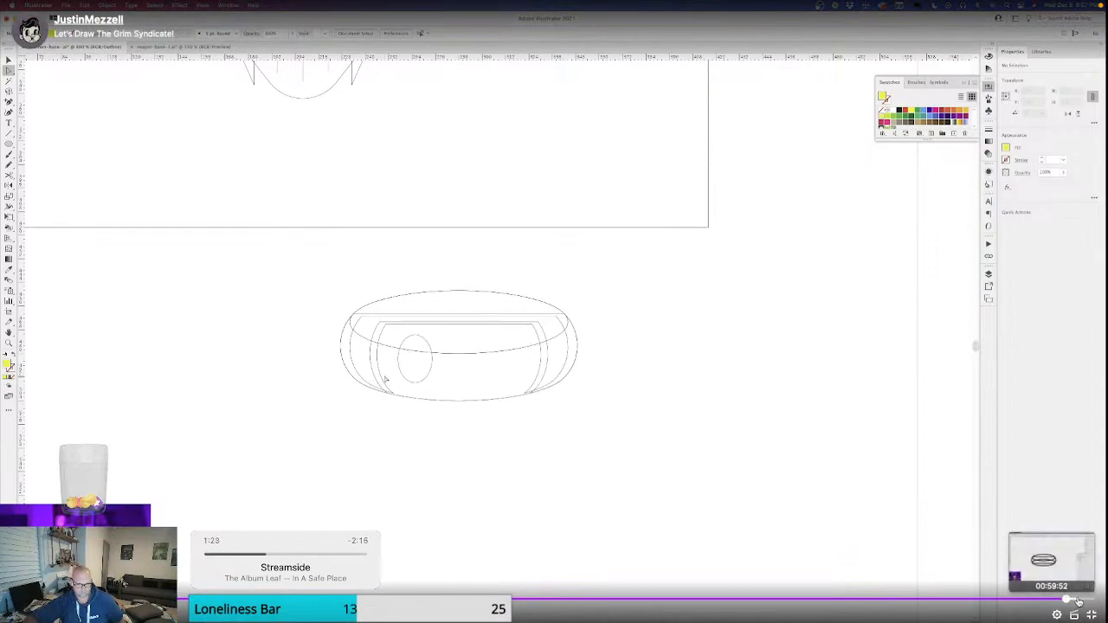
# Exit the full-screen stream replay and pause it on the channel page.
pyautogui.press('super+y')
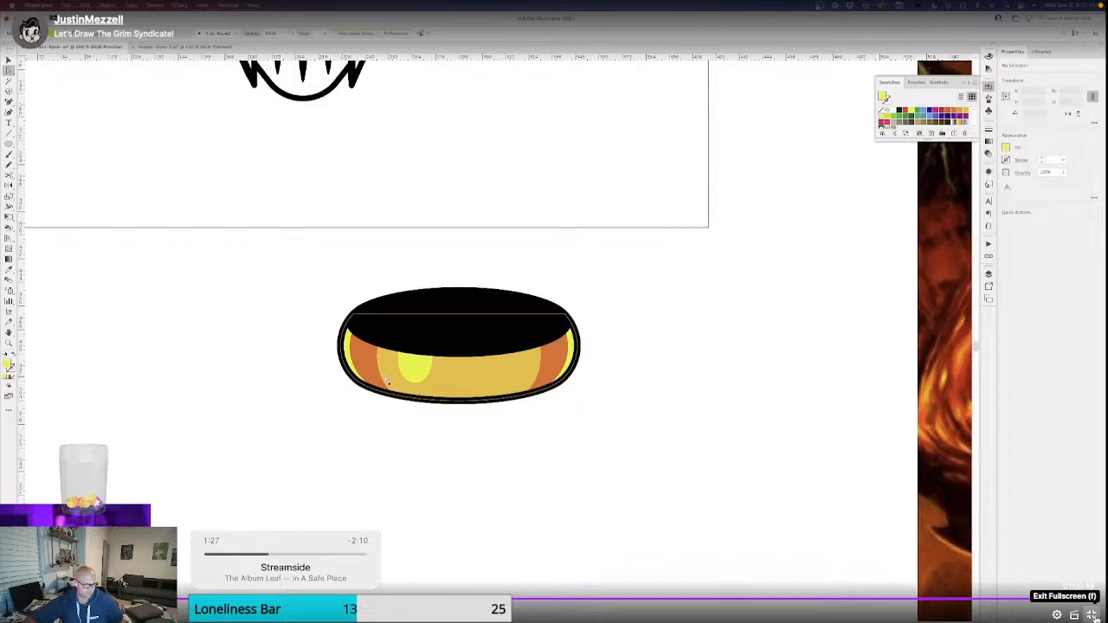
pyautogui.click(1091, 615)
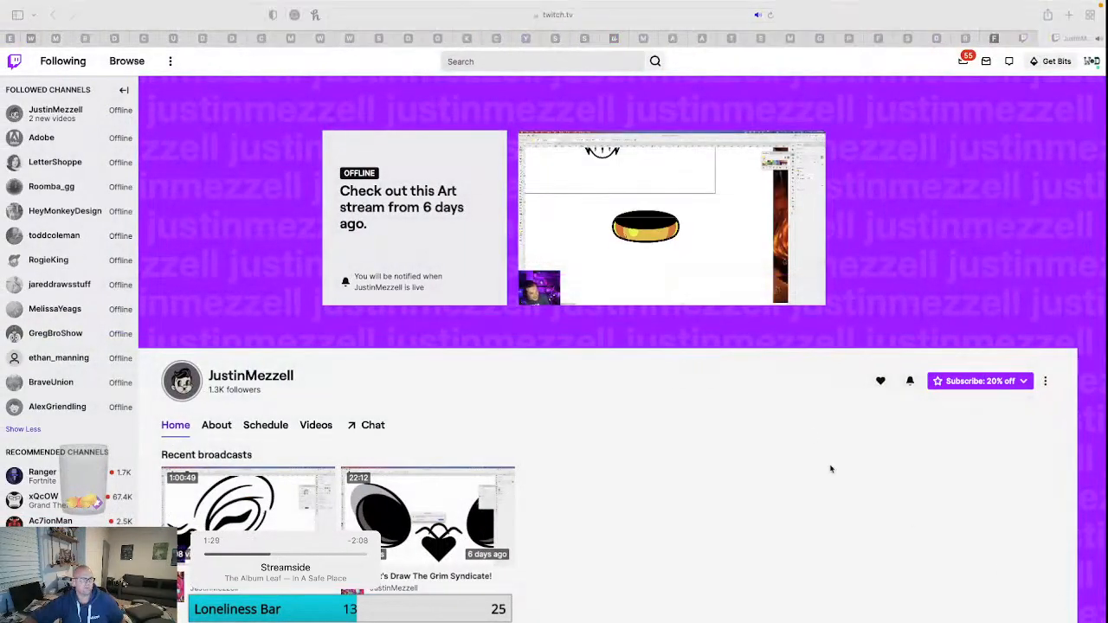
pyautogui.scroll(-1, 533, 493)
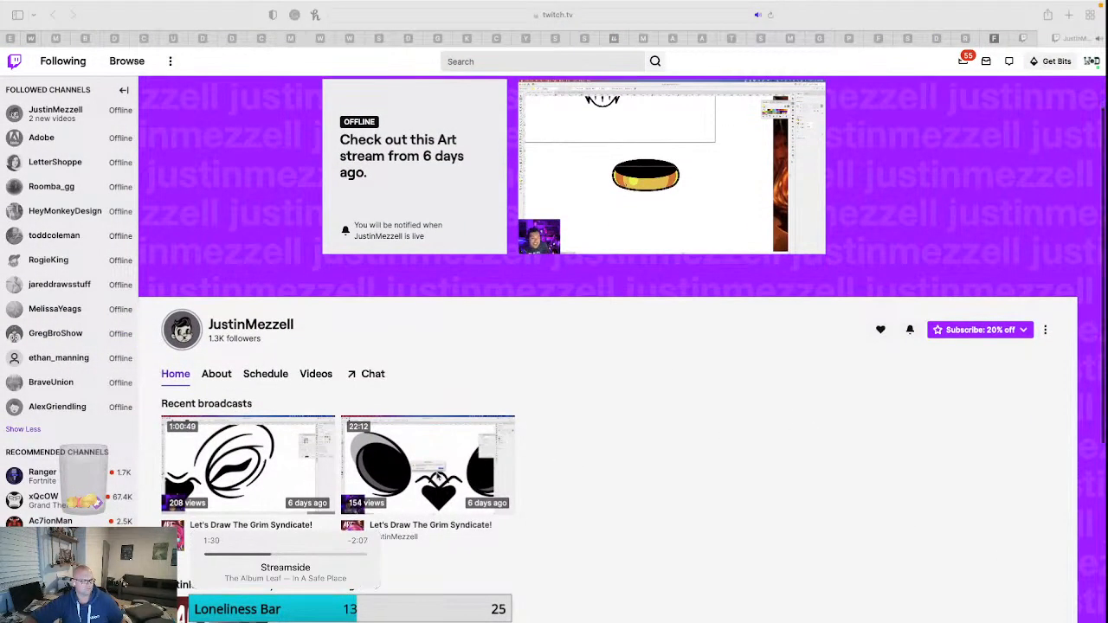
pyautogui.scroll(-2, 494, 519)
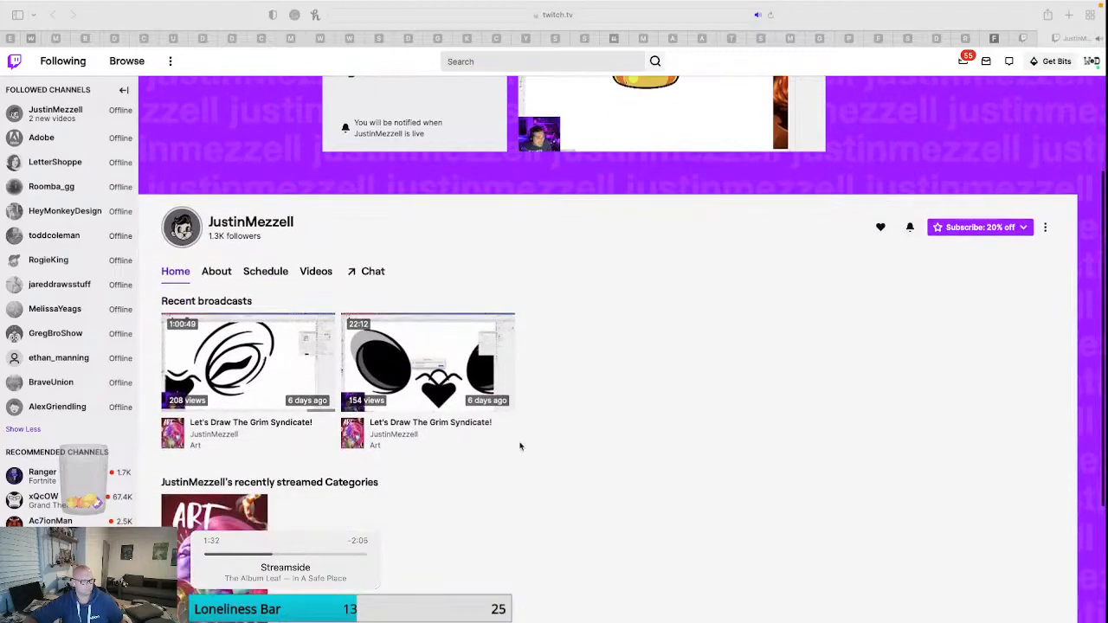
pyautogui.scroll(1, 542, 445)
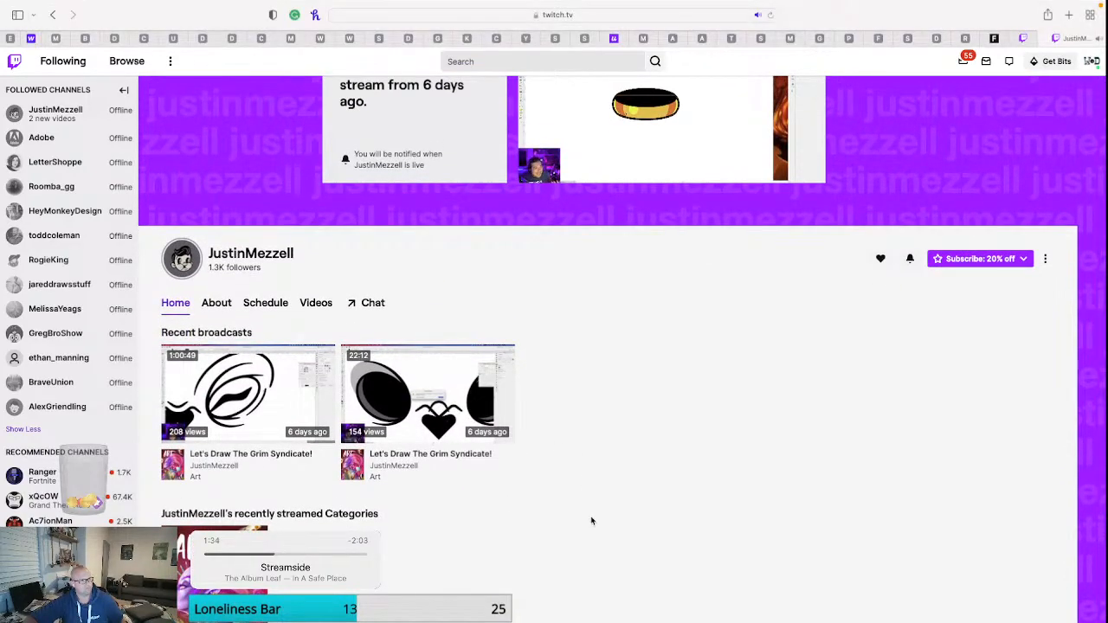
pyautogui.scroll(3, 606, 485)
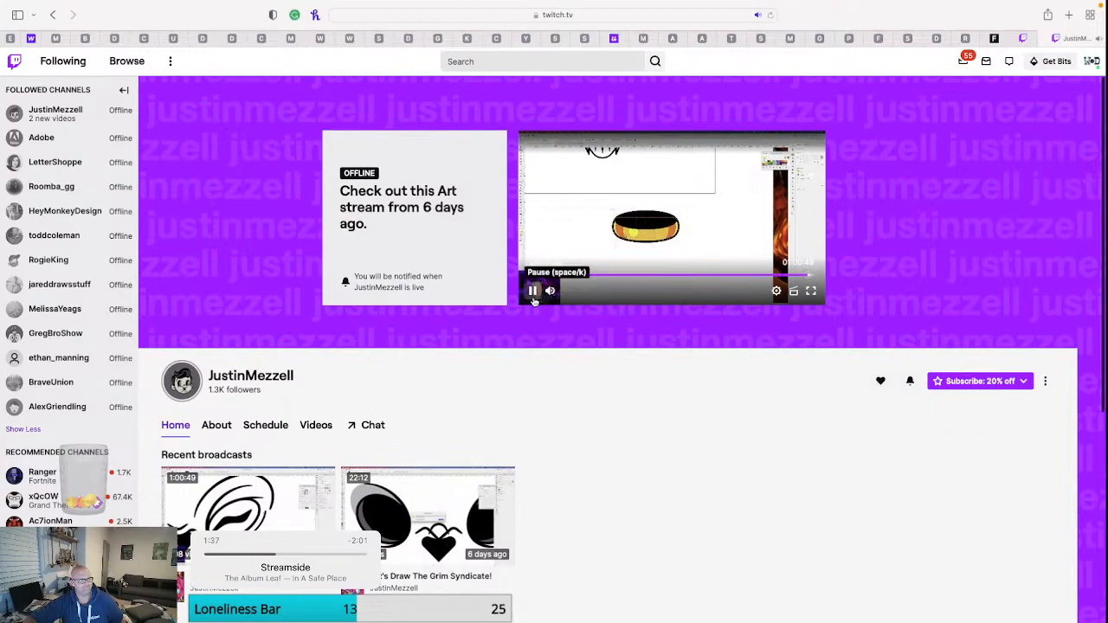
pyautogui.click(532, 291)
# Close the Twitch channel and creator dashboard pages and switch to the ram illustration in Illustrator.
pyautogui.scroll(-6, 840, 559)
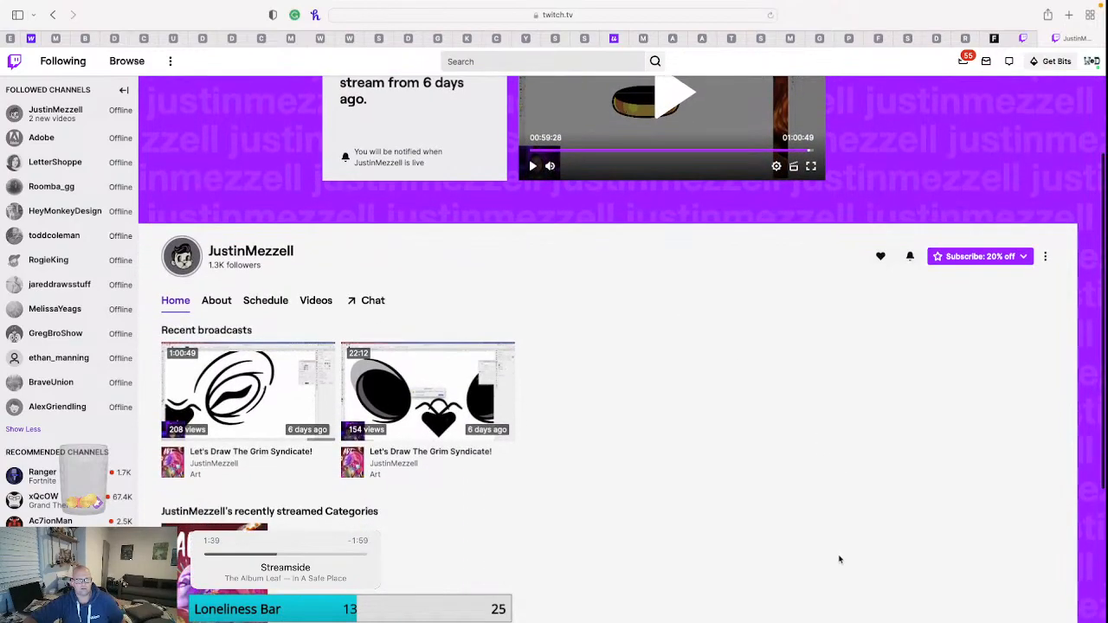
pyautogui.scroll(-3, 840, 558)
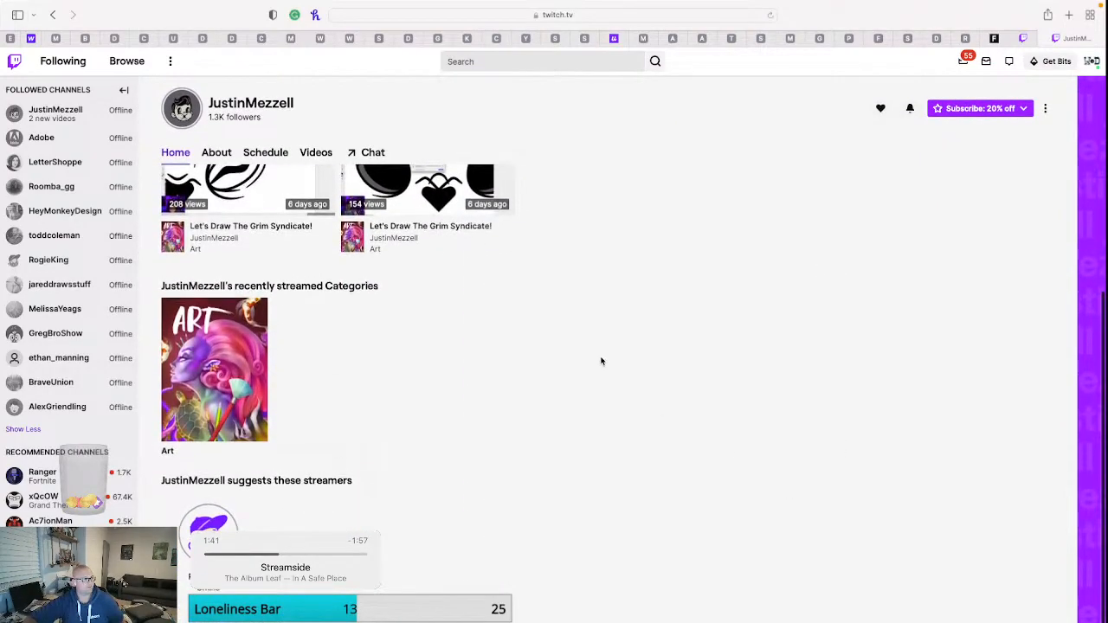
pyautogui.scroll(5, 602, 361)
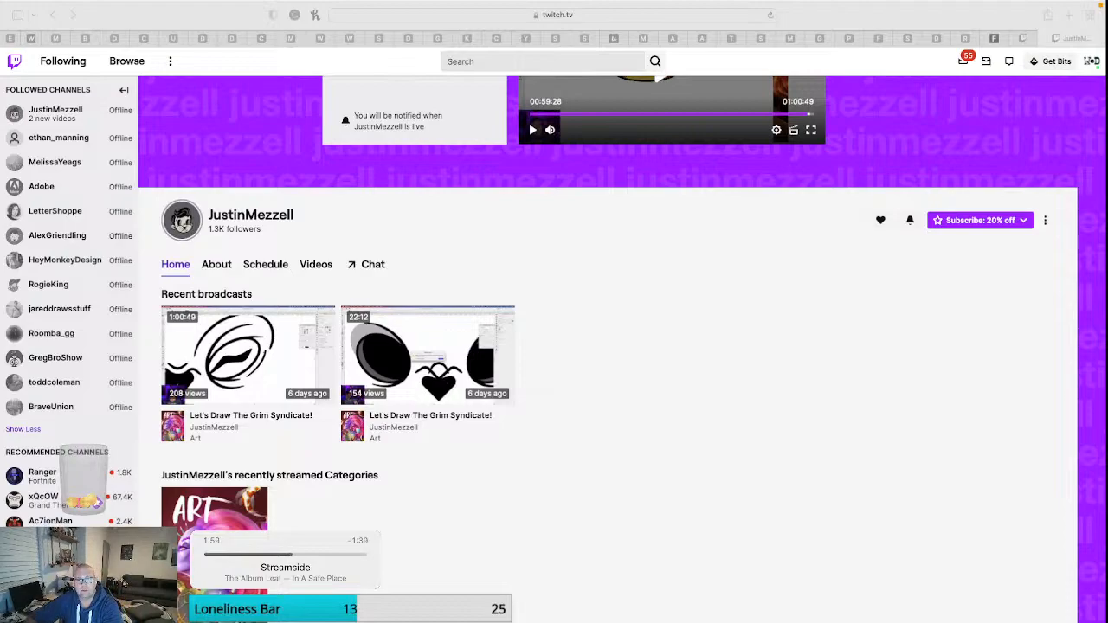
pyautogui.click(1044, 40)
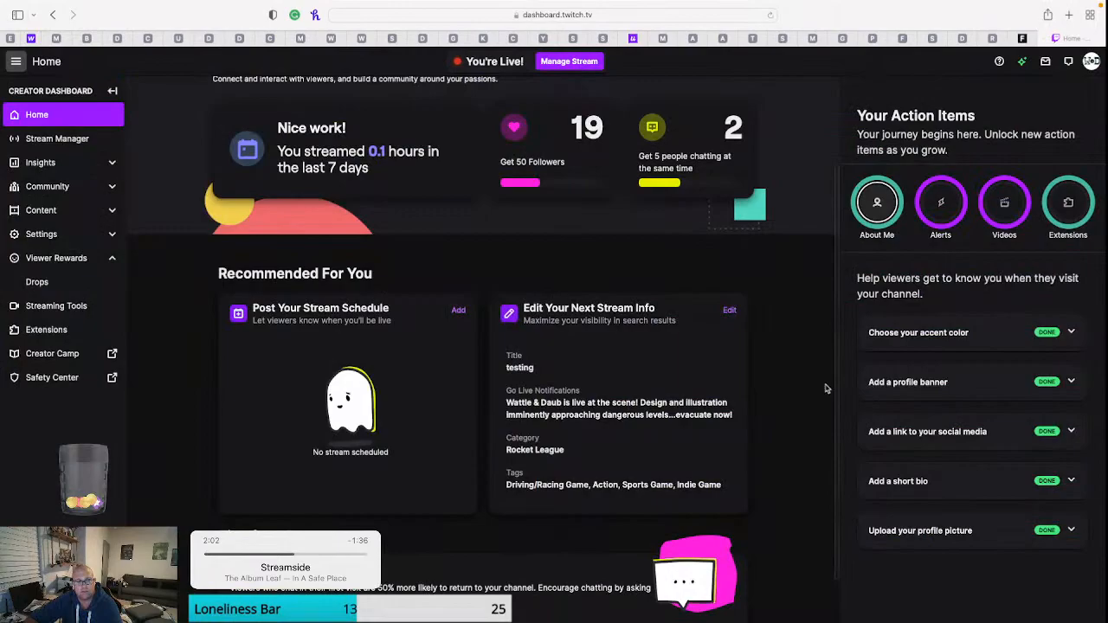
pyautogui.click(1048, 40)
pyautogui.hotkey('ctrl', 'Left')
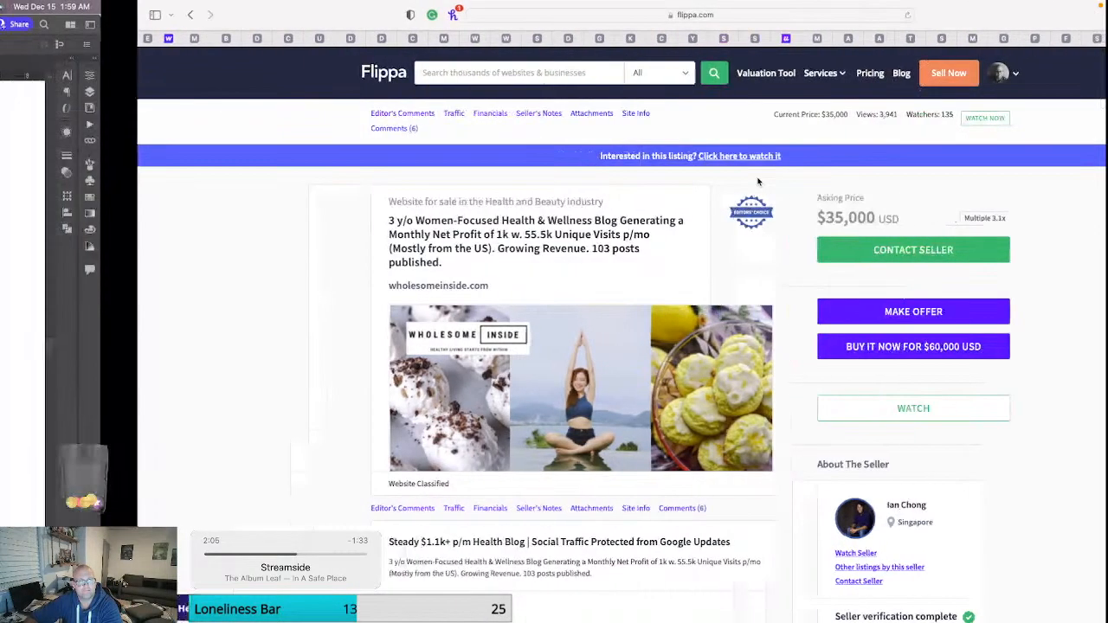
# Examine the Wild Society ram illustration overall and the shading and stippling on its horns up close.
pyautogui.scroll(-3, 519, 346)
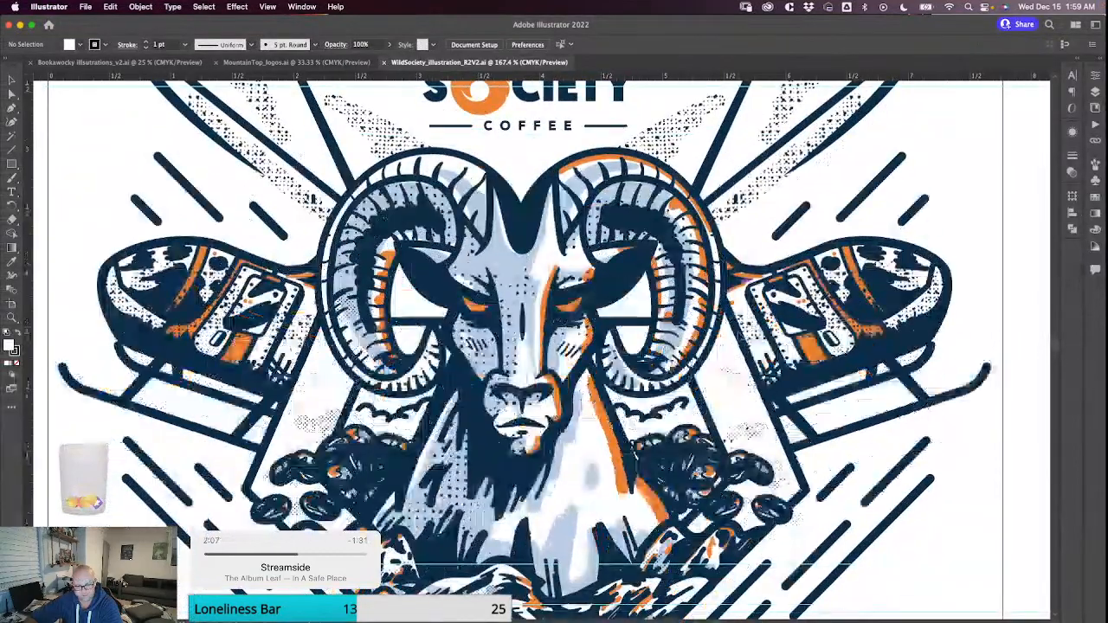
pyautogui.scroll(-2, 741, 334)
pyautogui.scroll(1, 742, 333)
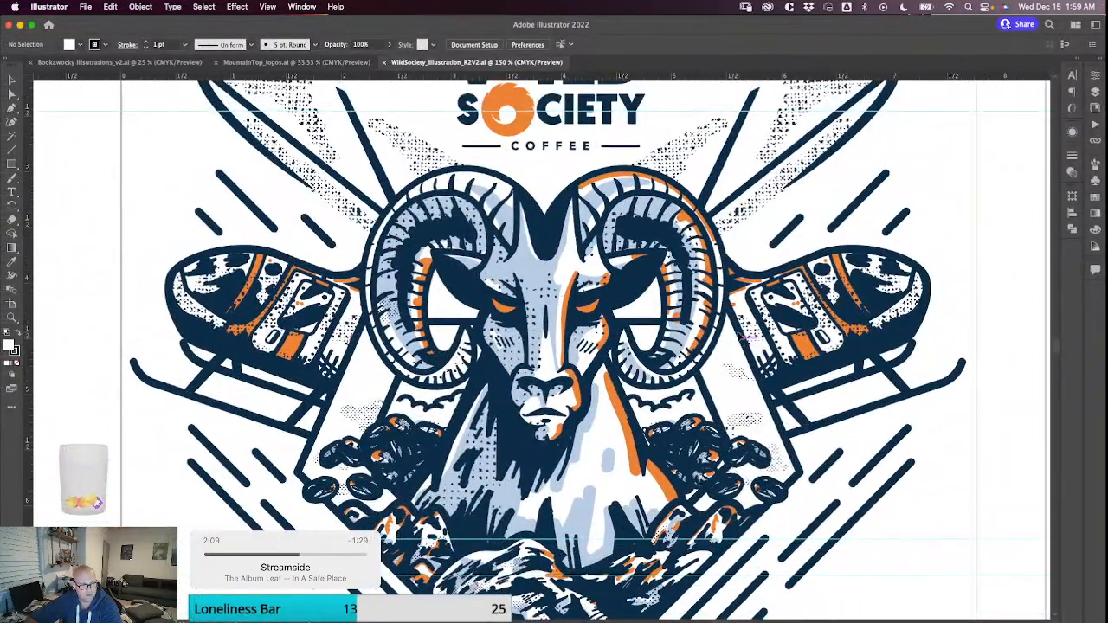
pyautogui.scroll(-1, 742, 333)
pyautogui.scroll(-3, 741, 334)
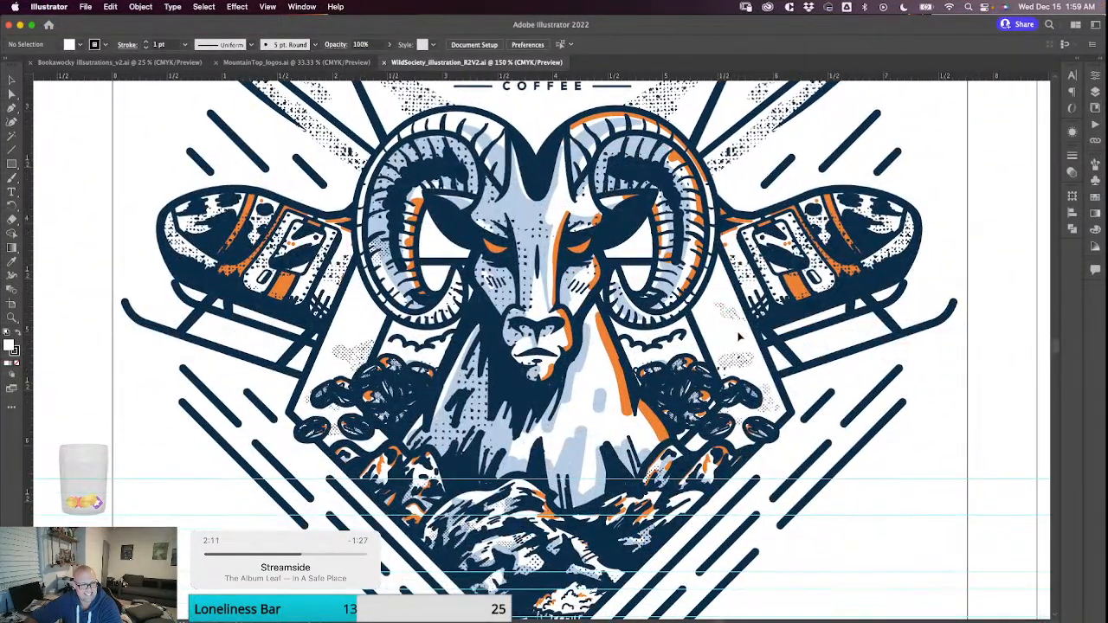
pyautogui.scroll(-1, 715, 311)
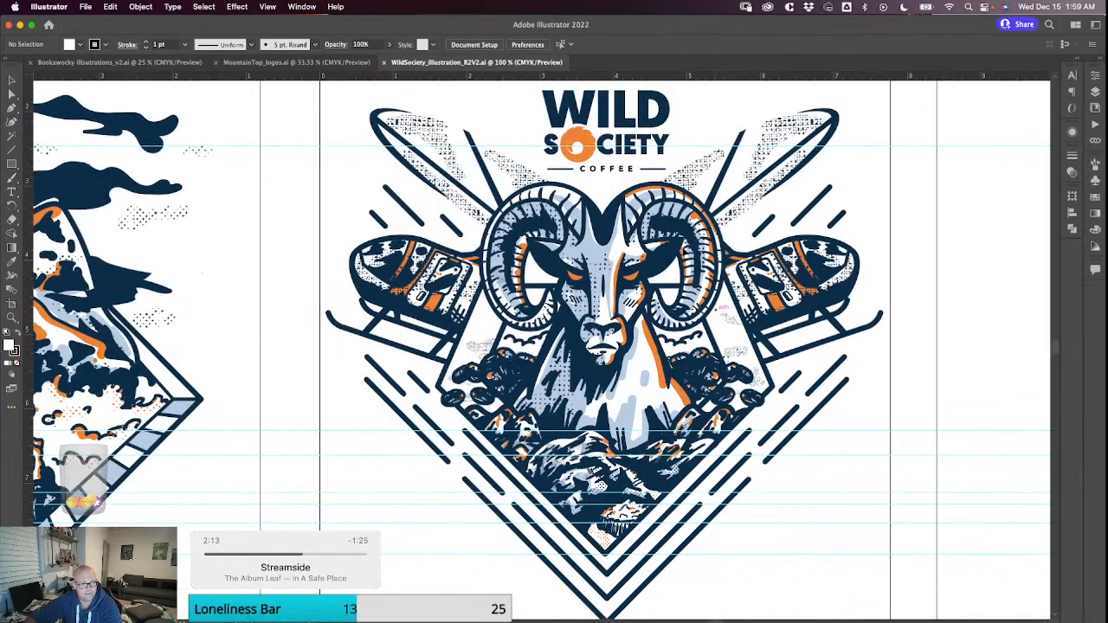
pyautogui.scroll(2, 714, 311)
pyautogui.scroll(3, 682, 259)
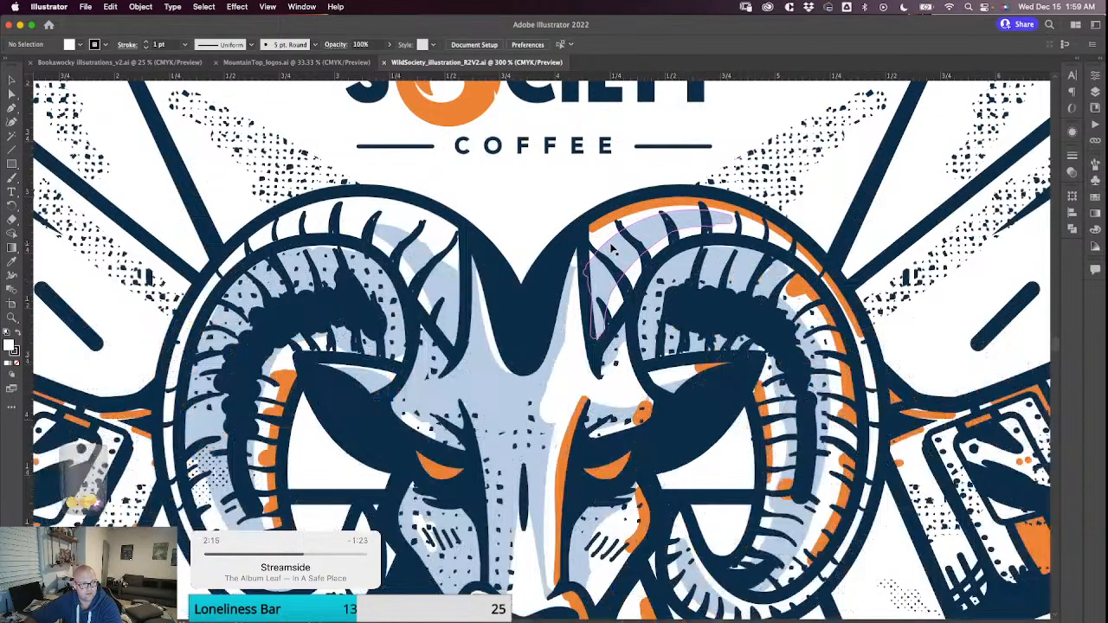
pyautogui.scroll(-2, 612, 247)
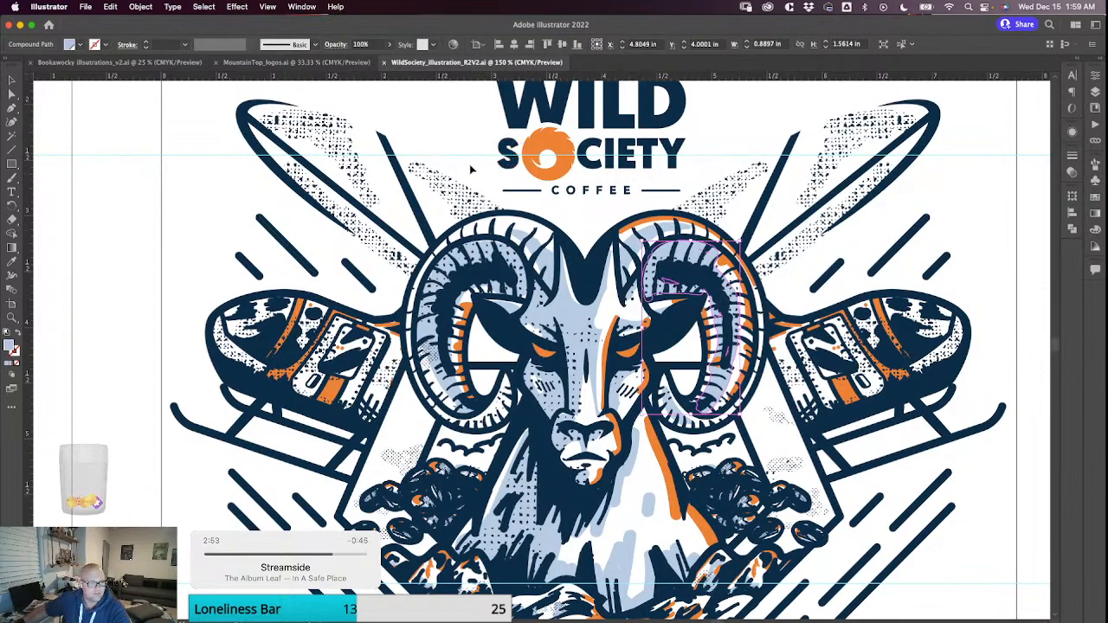
# Nudge the group of rocks and stipple texture beneath the right horn slightly to the right and deselect it.
pyautogui.click(515, 196)
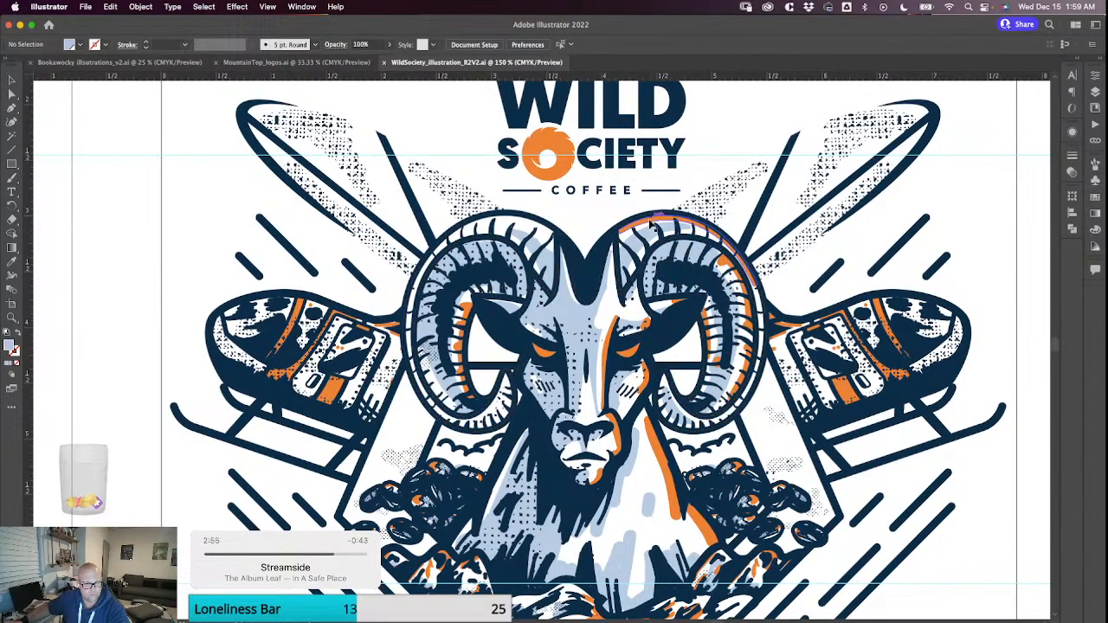
pyautogui.click(724, 240)
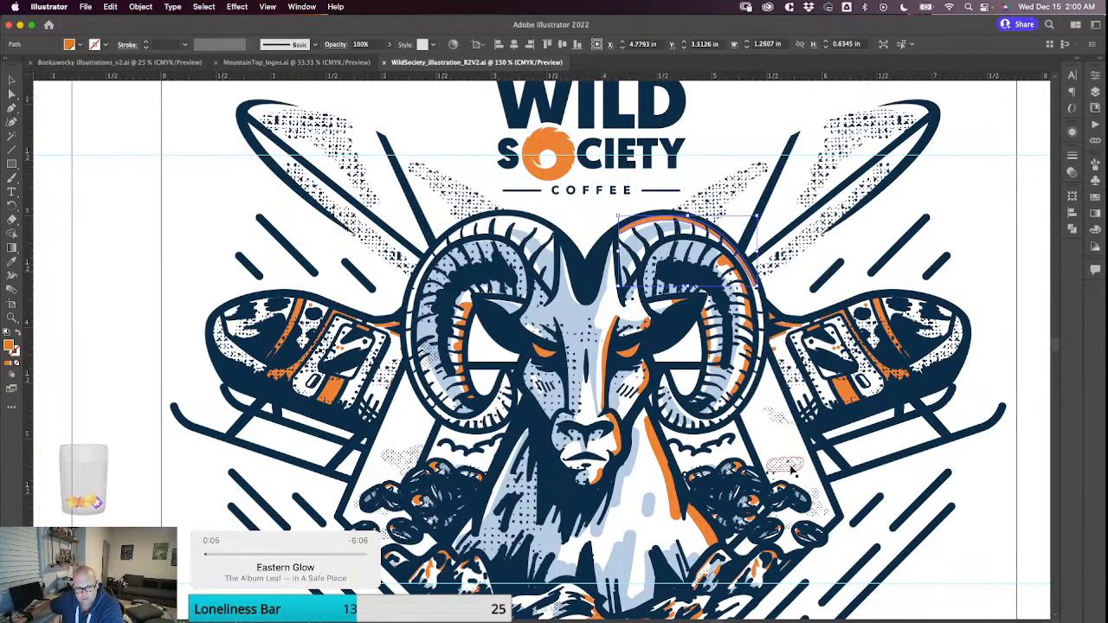
pyautogui.moveTo(751, 503); pyautogui.dragTo(754, 504)
pyautogui.scroll(-1, 848, 372)
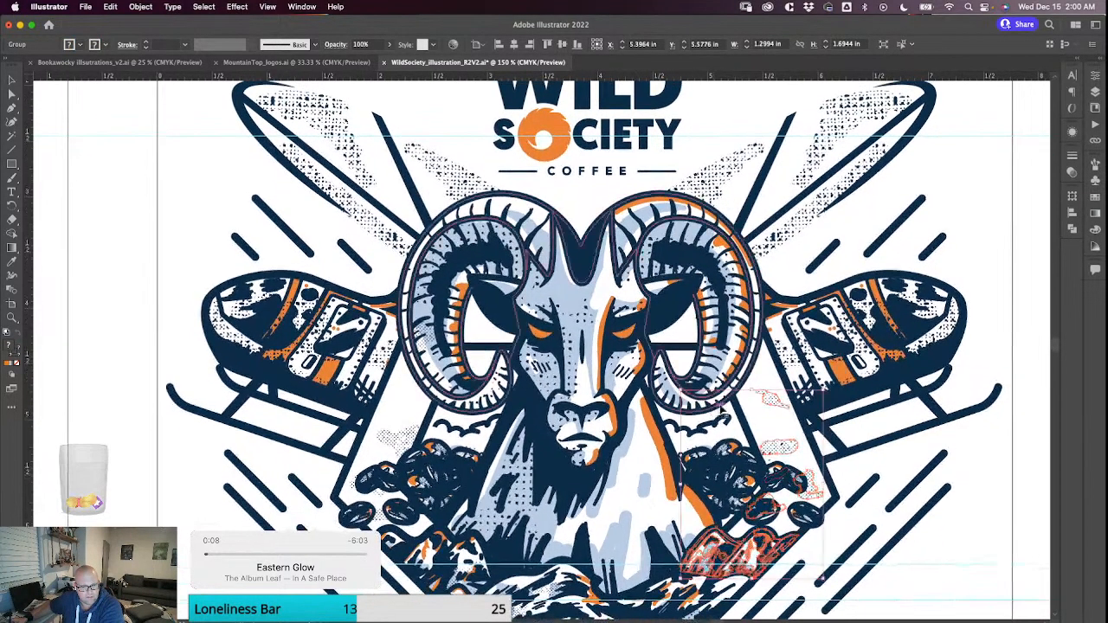
pyautogui.click(967, 199)
# Examine the whole composition, from the rocks and ram up to the helicopters and Wild Society Coffee lettering.
pyautogui.scroll(-3, 967, 189)
pyautogui.hscroll(-3, 967, 189)
pyautogui.hscroll(-2, 676, 476)
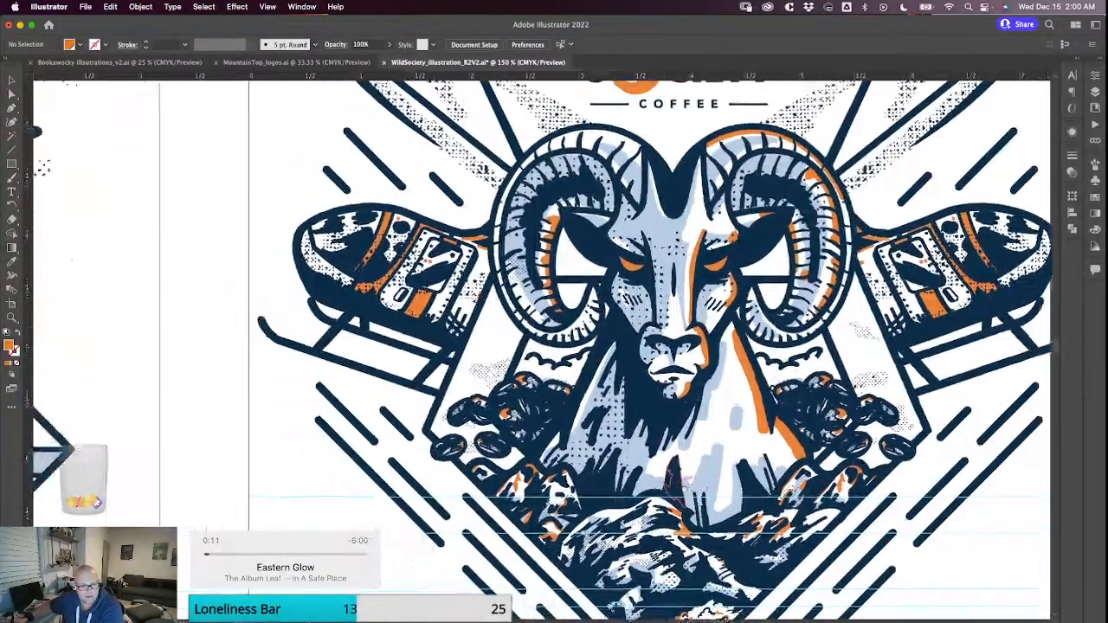
pyautogui.scroll(5, 677, 478)
pyautogui.hscroll(-3, 658, 450)
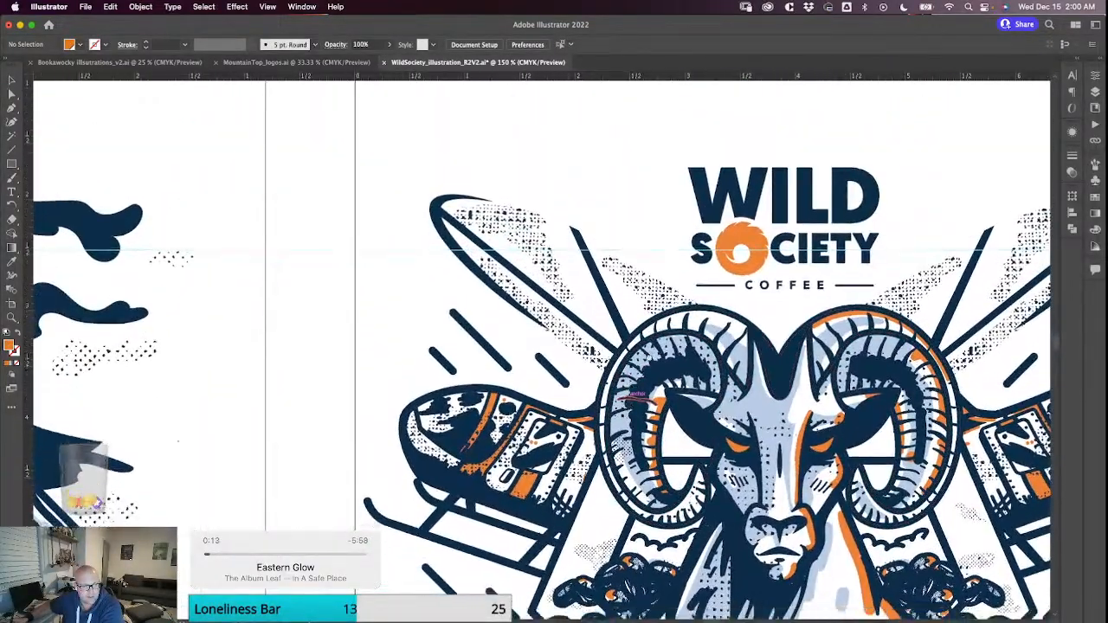
pyautogui.scroll(-4, 641, 398)
pyautogui.hscroll(-3, 640, 398)
pyautogui.scroll(6, 640, 398)
pyautogui.hscroll(7, 641, 398)
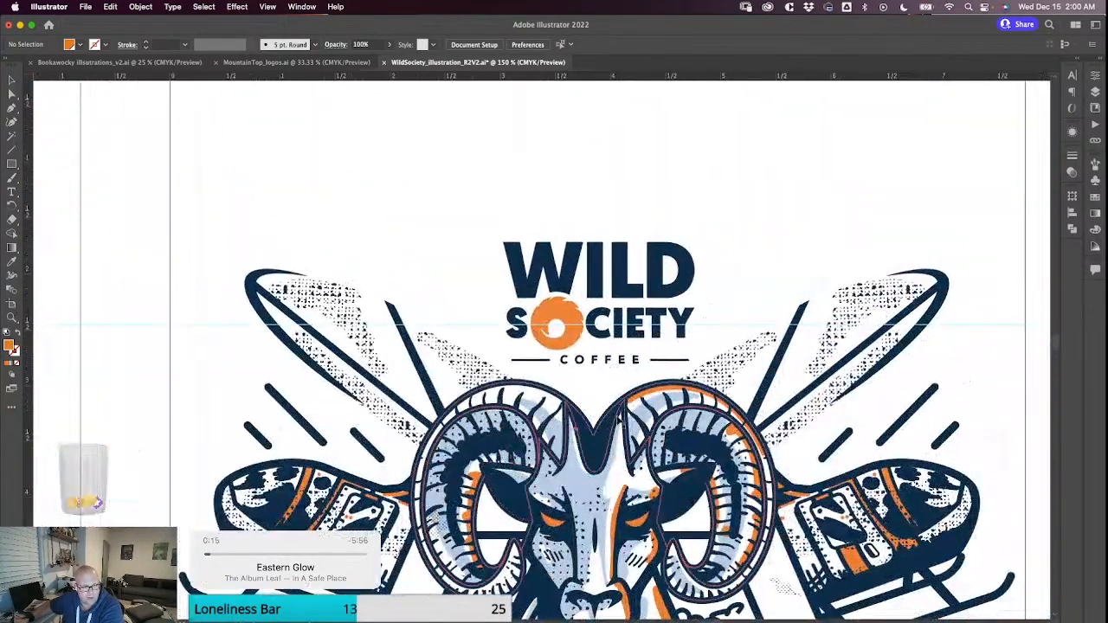
pyautogui.scroll(-4, 649, 390)
pyautogui.hscroll(-2, 649, 390)
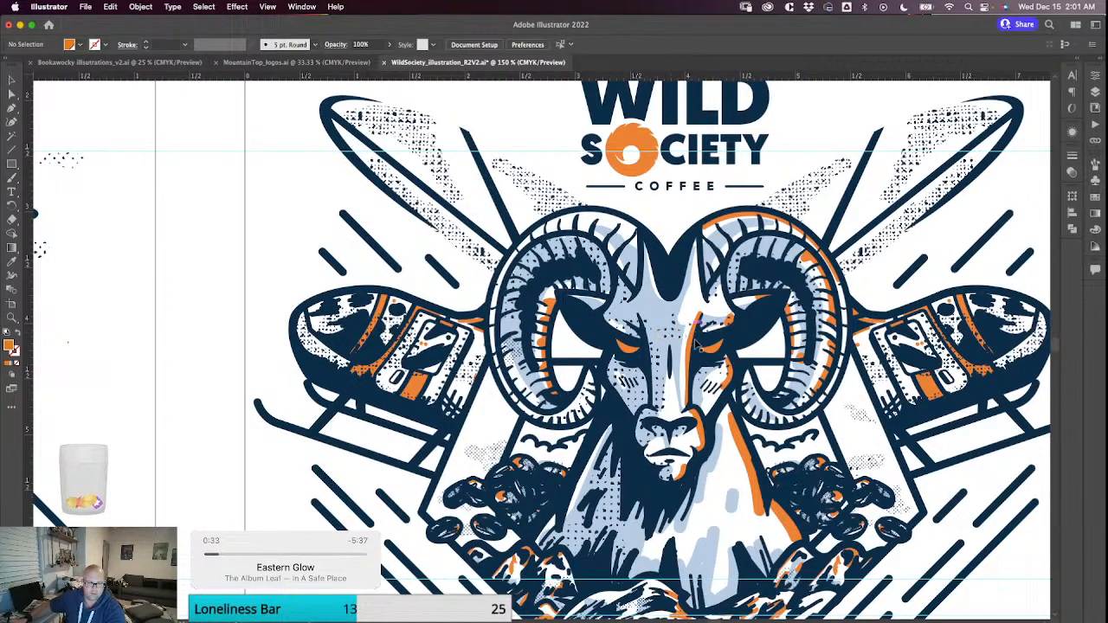
# Inspect the ram's face up close, including the orange shape of the right eye, and compare it with the overall logo.
pyautogui.hscroll(-1, 675, 346)
pyautogui.scroll(5, 673, 344)
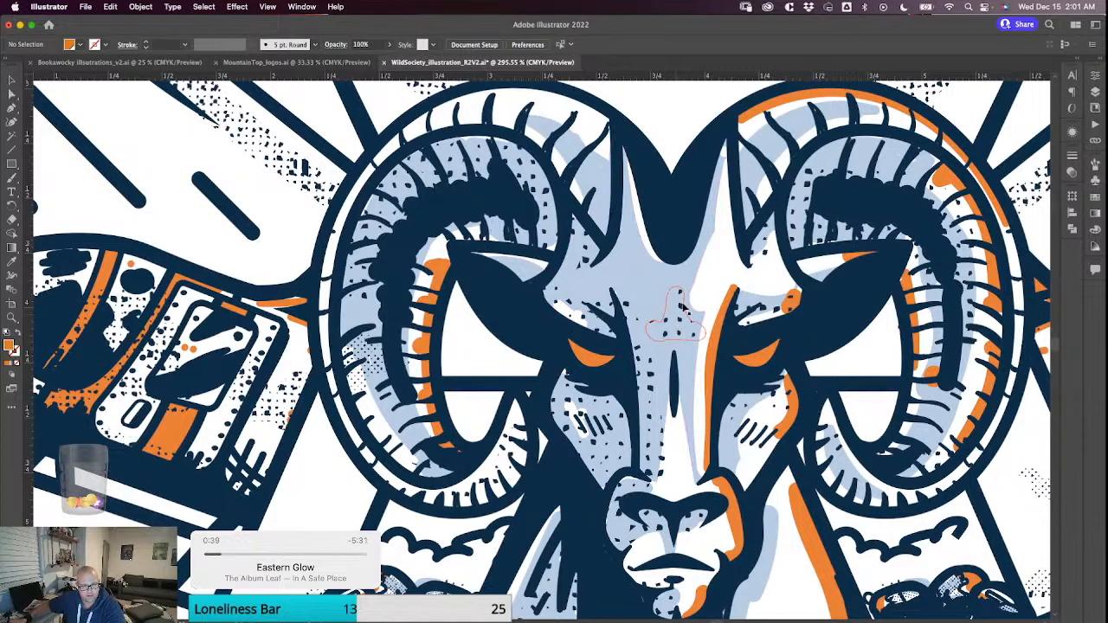
pyautogui.click(758, 361)
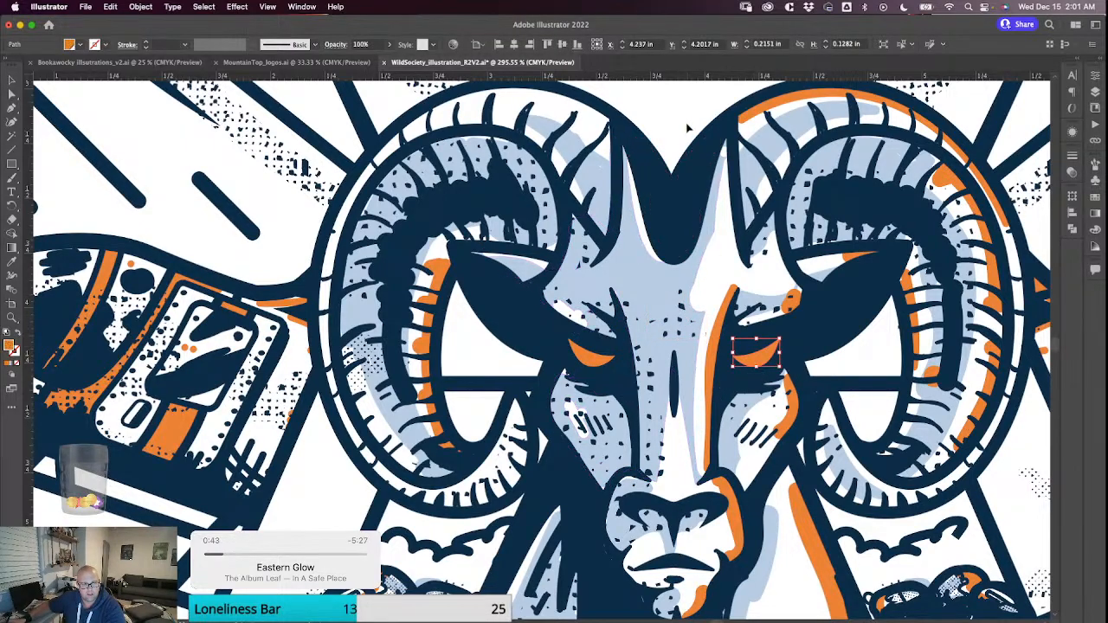
pyautogui.press('super+shift+a')
pyautogui.scroll(5, 680, 232)
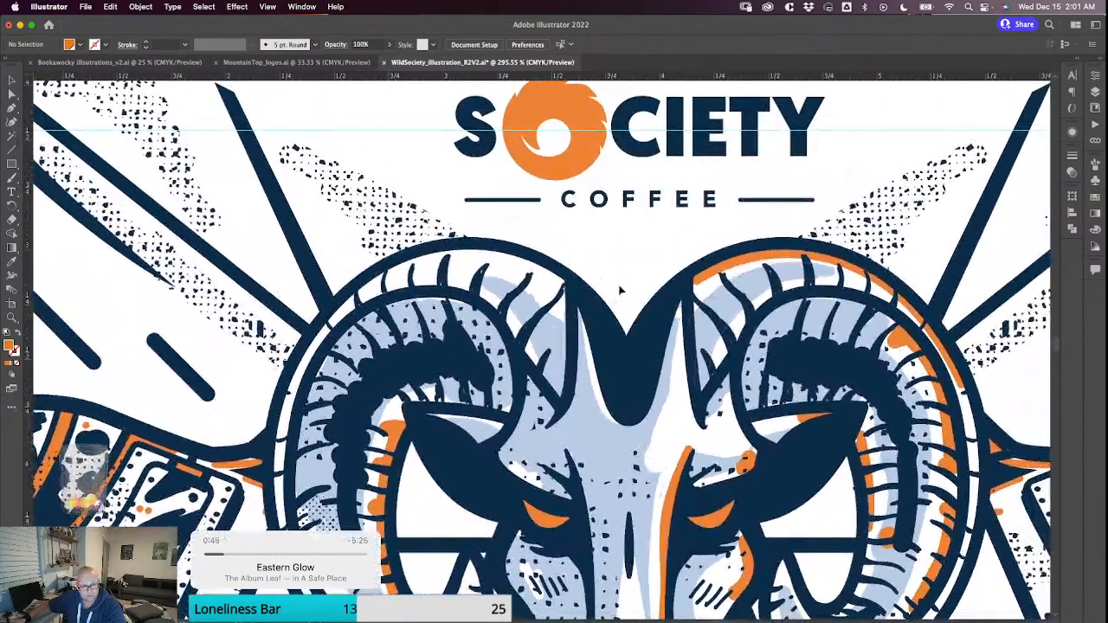
pyautogui.scroll(-5, 652, 269)
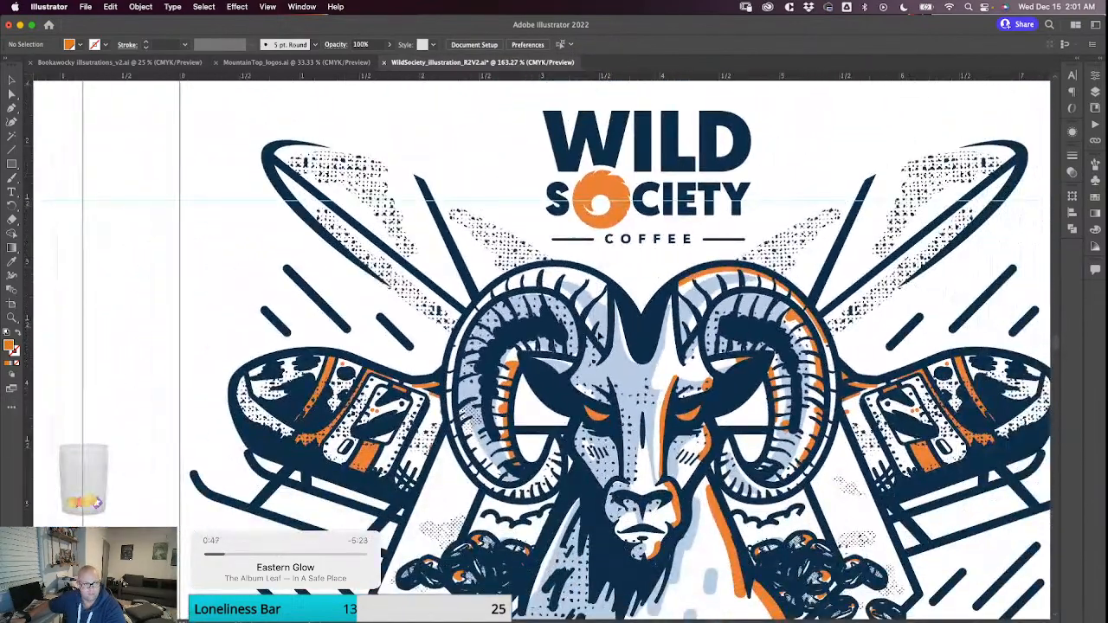
# Reuse the orange of the left horn's inner highlight to brush an orange highlight along that horn's upper outer edge.
pyautogui.hscroll(-5, 684, 307)
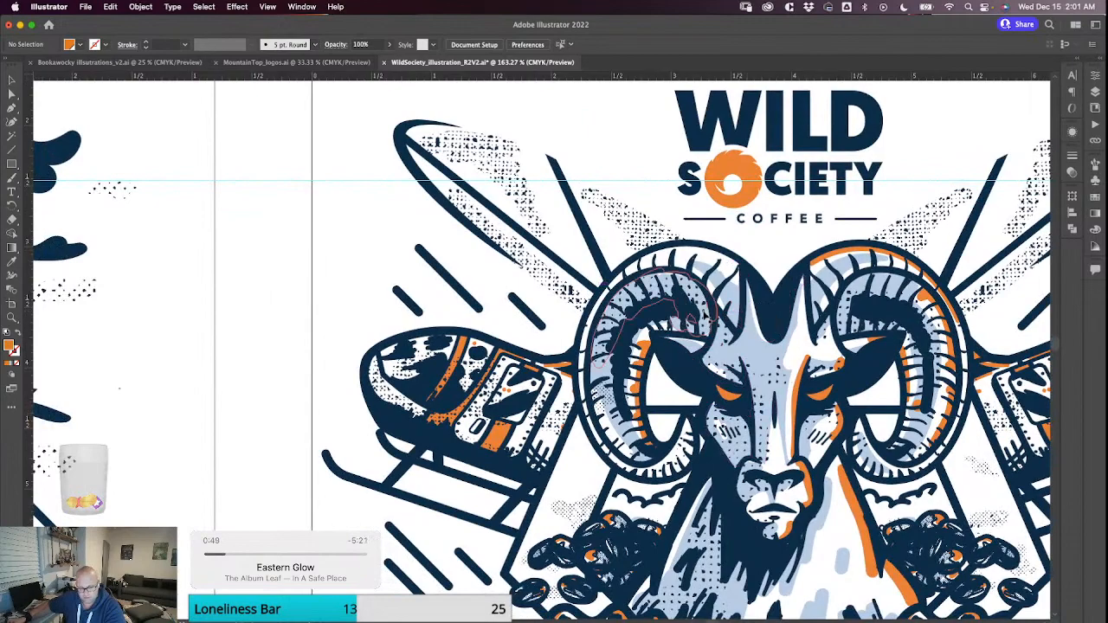
pyautogui.click(667, 336)
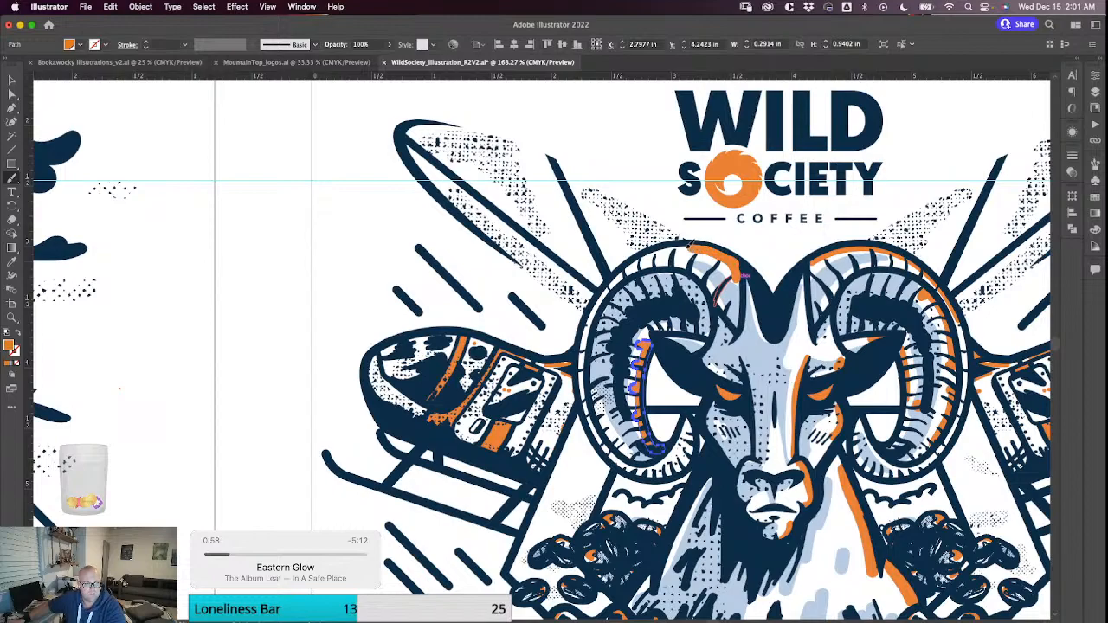
pyautogui.moveTo(690, 247); pyautogui.dragTo(657, 249)
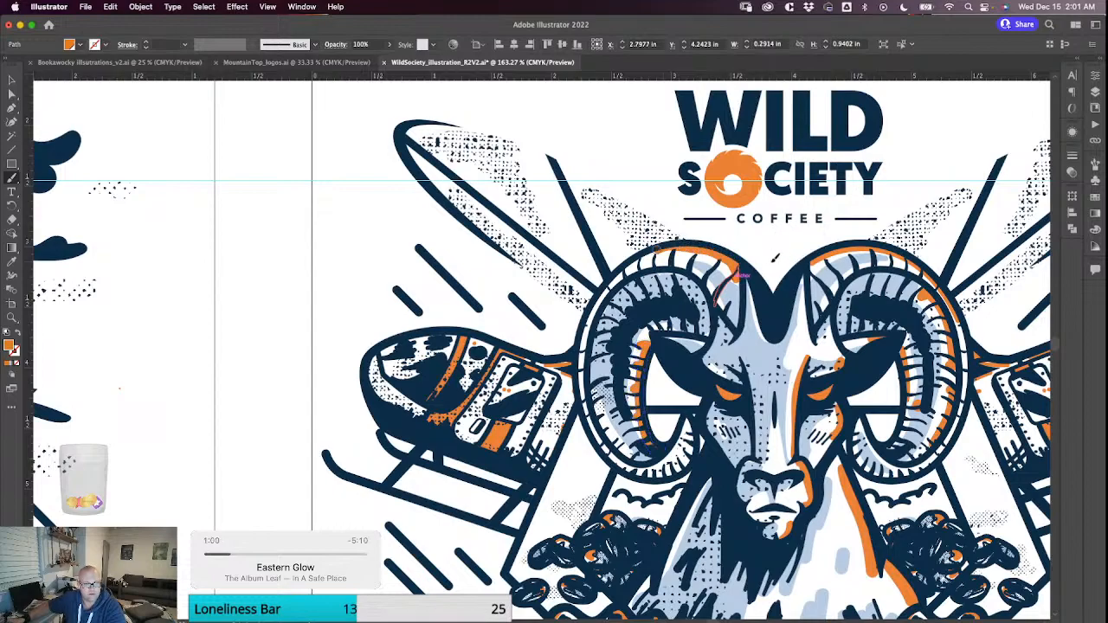
pyautogui.press('super+shift+a')
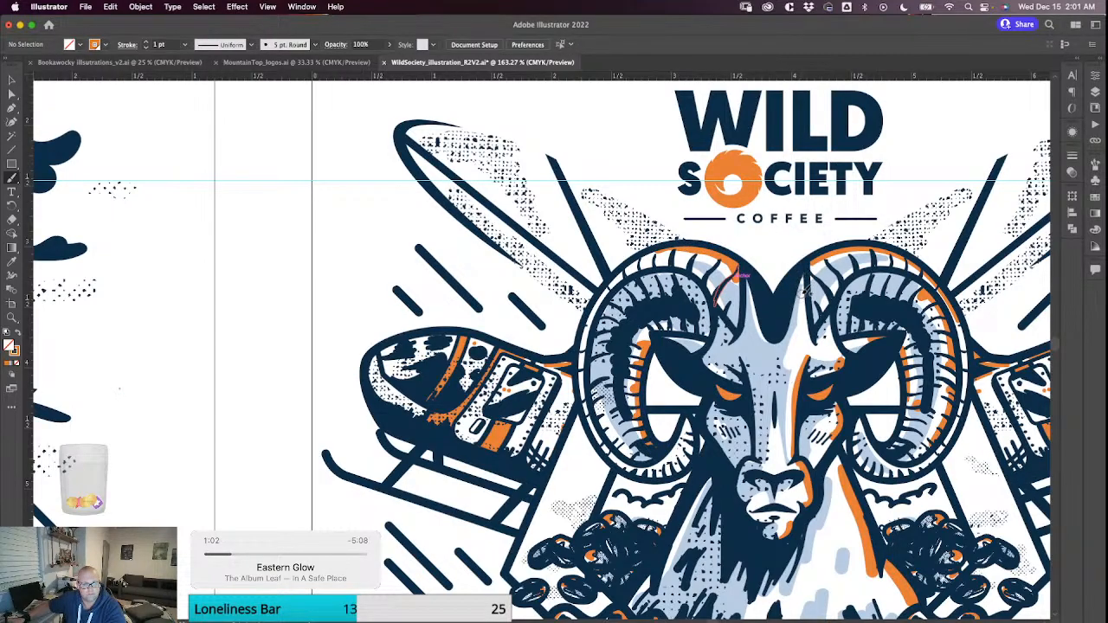
# Brush orange highlights along the inner base of the right horn and above the right eye.
pyautogui.moveTo(803, 291); pyautogui.dragTo(813, 347)
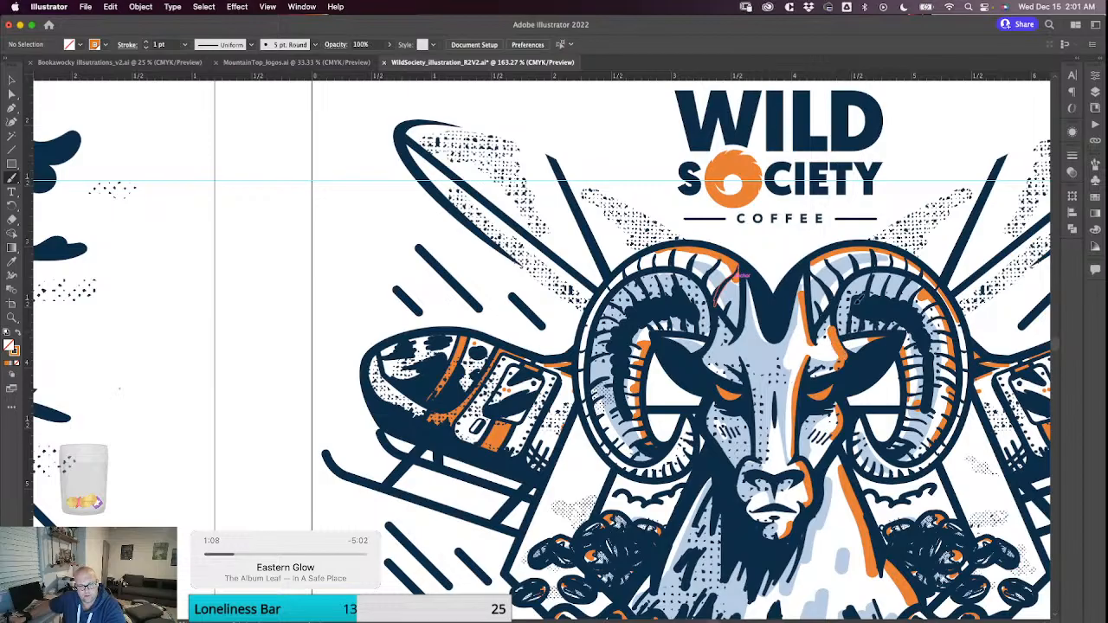
pyautogui.scroll(-5, 843, 383)
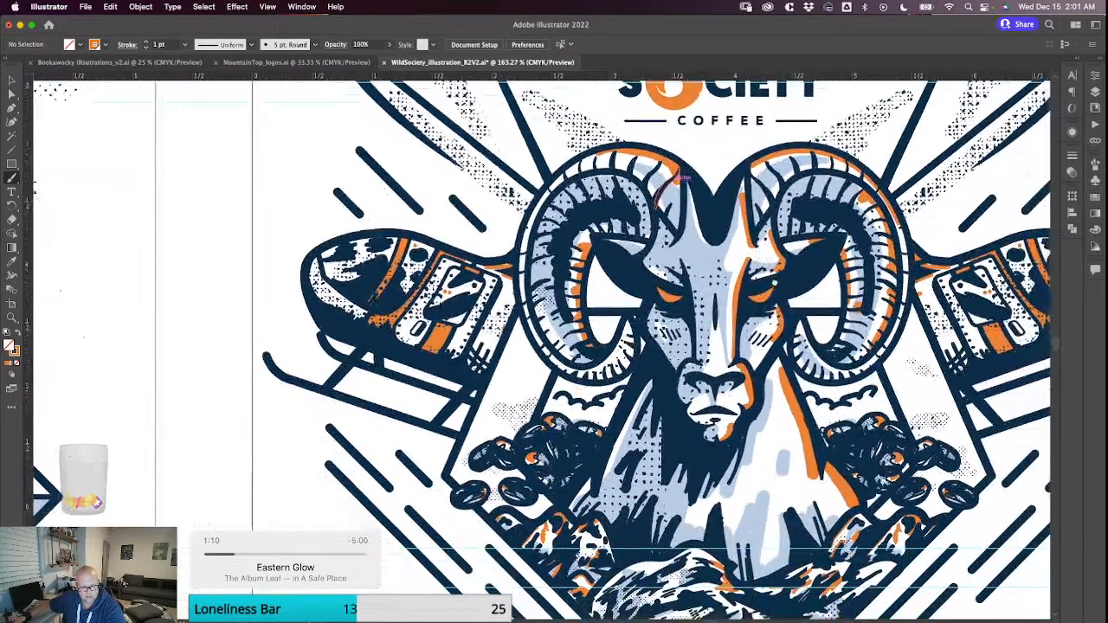
pyautogui.scroll(5, 843, 382)
pyautogui.hscroll(5, 843, 383)
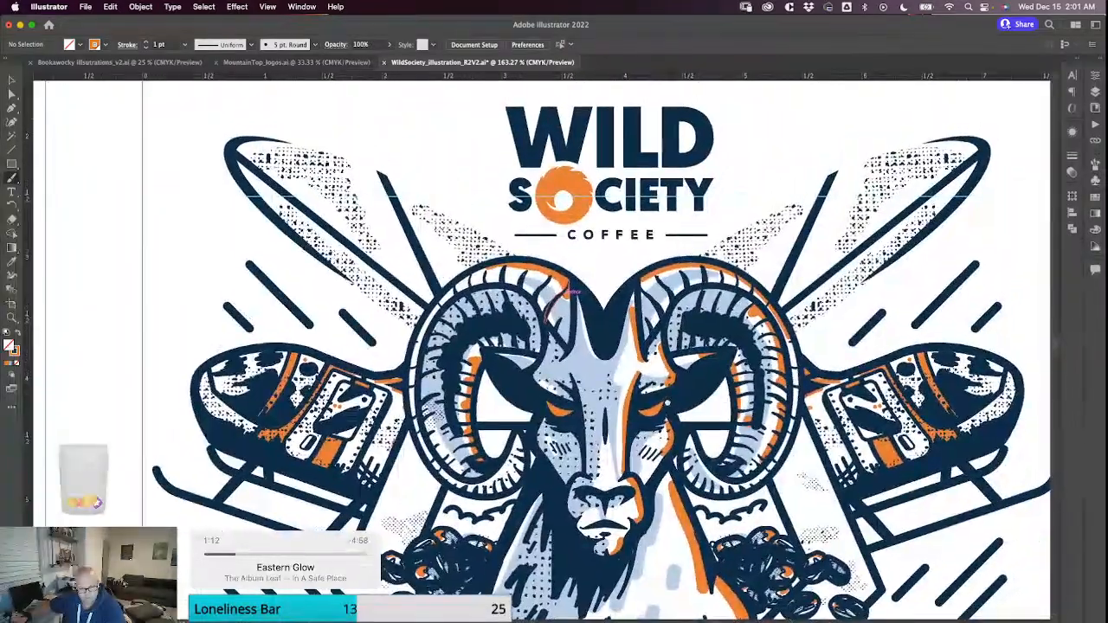
# Examine the lower part of the illustration, from the ram's face to the rocks and the inner V-shaped border line.
pyautogui.scroll(-6, 571, 292)
pyautogui.hscroll(-5, 571, 292)
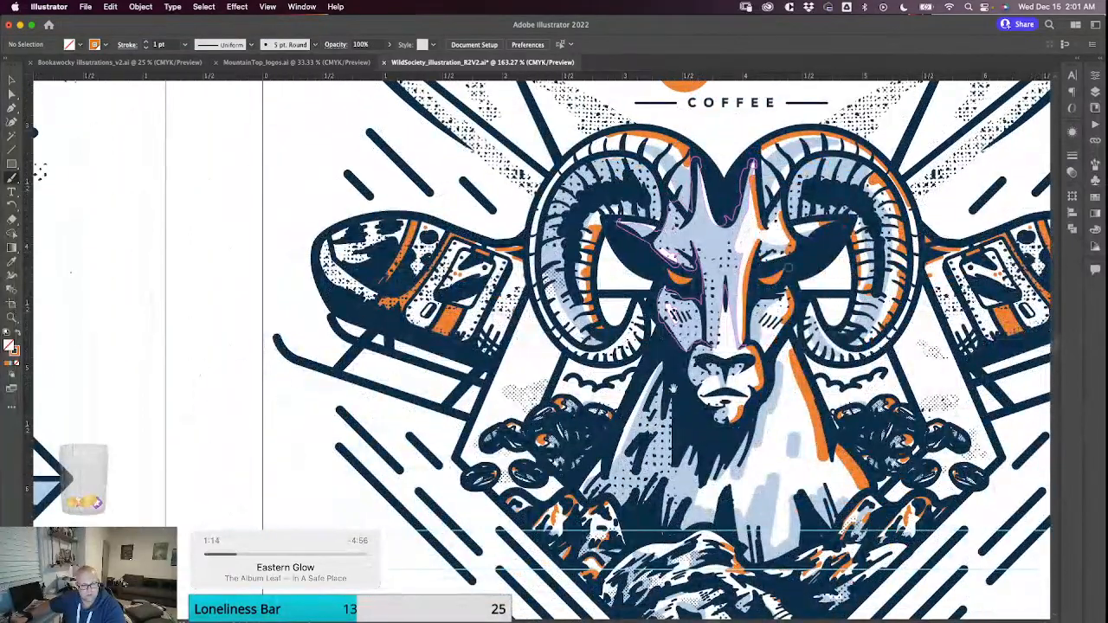
pyautogui.scroll(-6, 788, 268)
pyautogui.hscroll(-5, 788, 268)
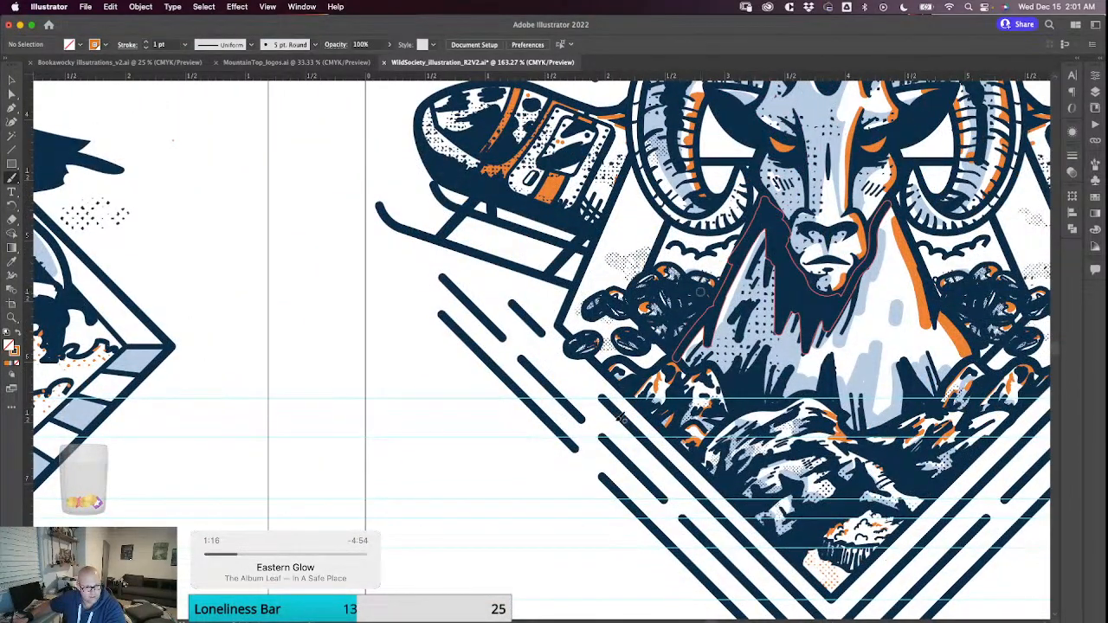
pyautogui.press('v')
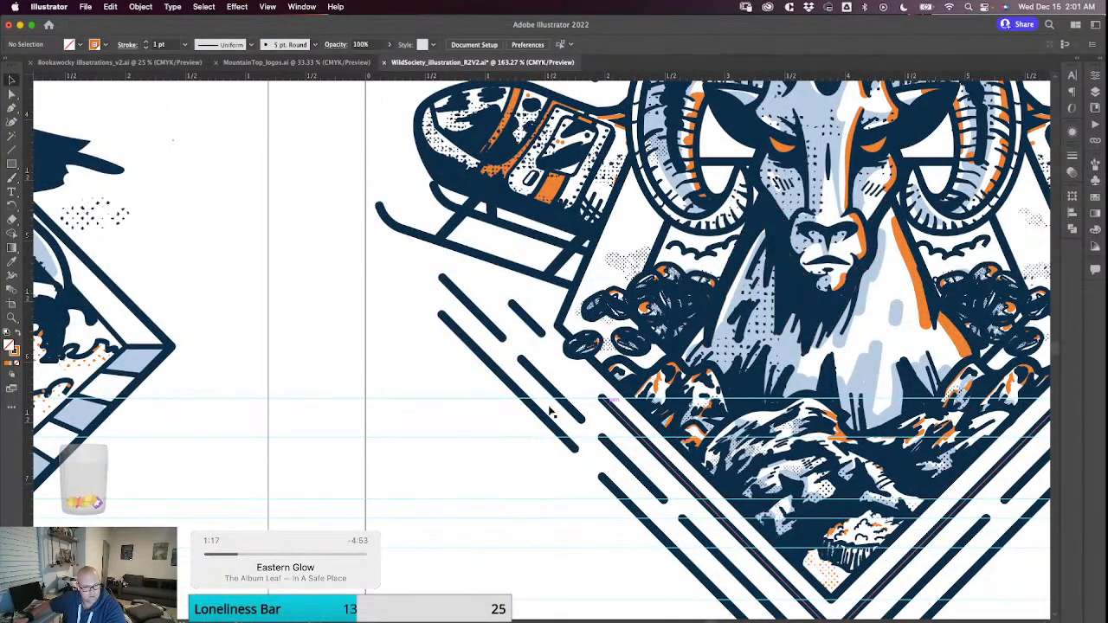
pyautogui.click(635, 429)
pyautogui.scroll(-4, 644, 472)
pyautogui.hscroll(4, 645, 472)
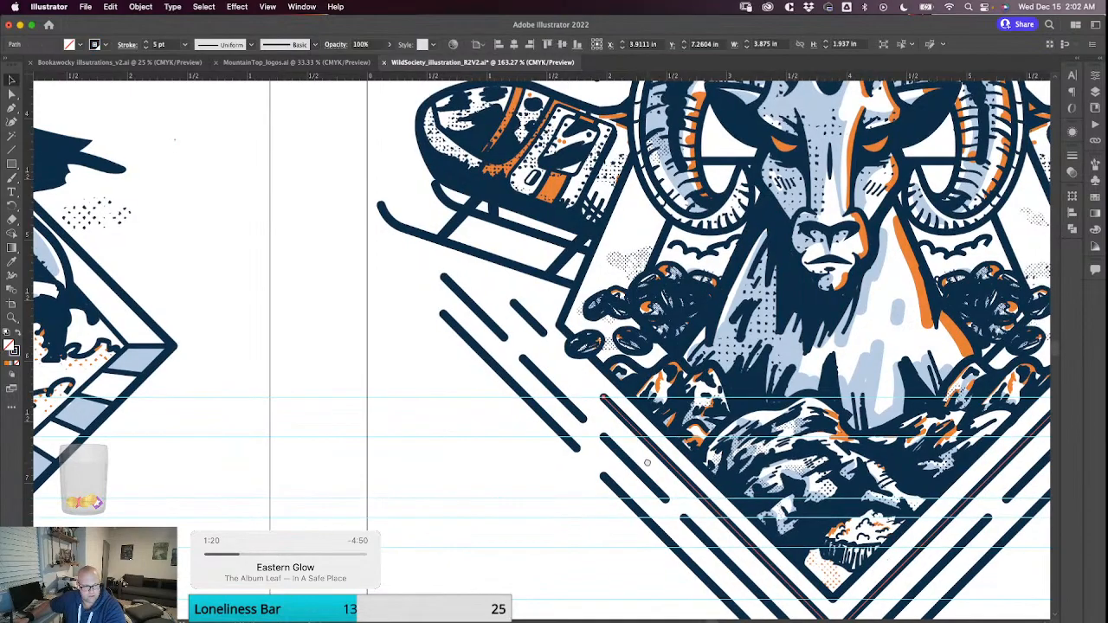
pyautogui.scroll(-3, 801, 364)
pyautogui.hscroll(3, 801, 364)
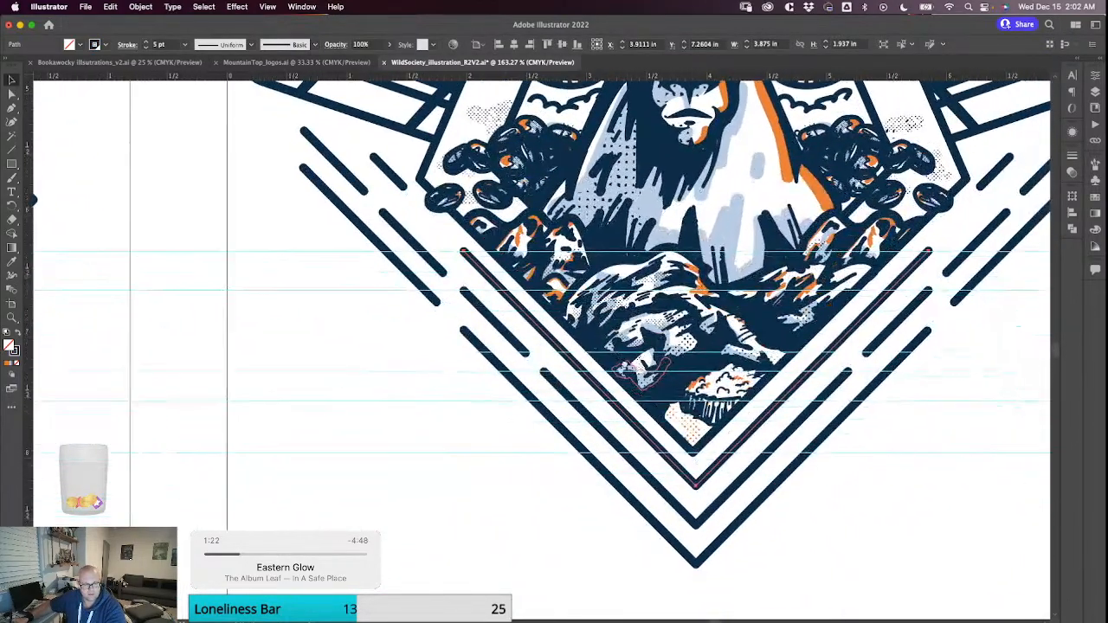
pyautogui.scroll(4, 541, 346)
pyautogui.hscroll(2, 541, 346)
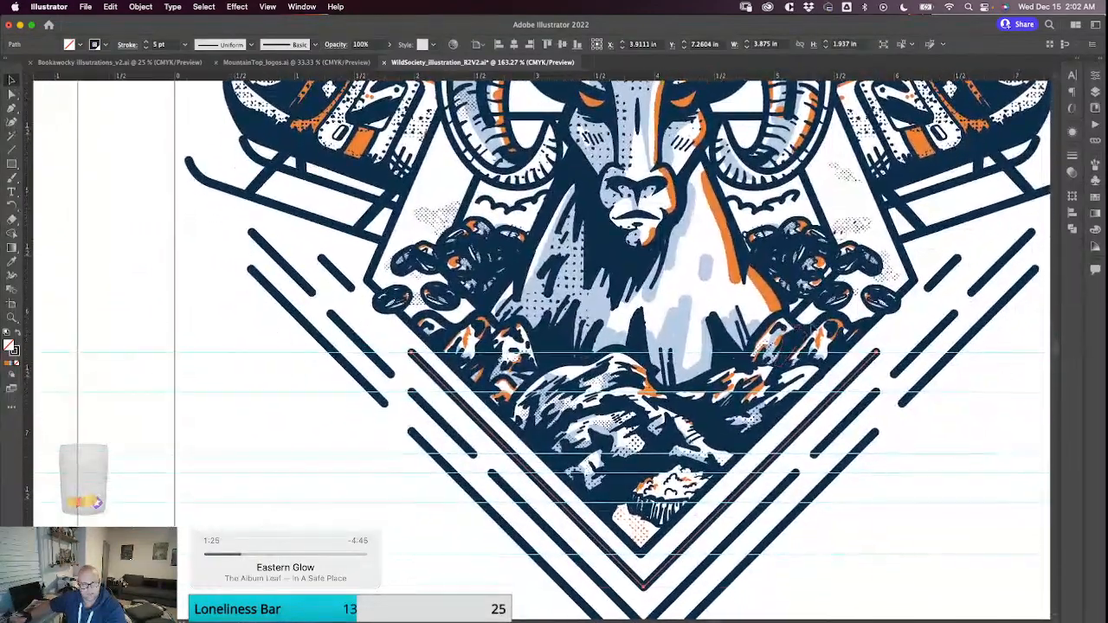
pyautogui.click(877, 350)
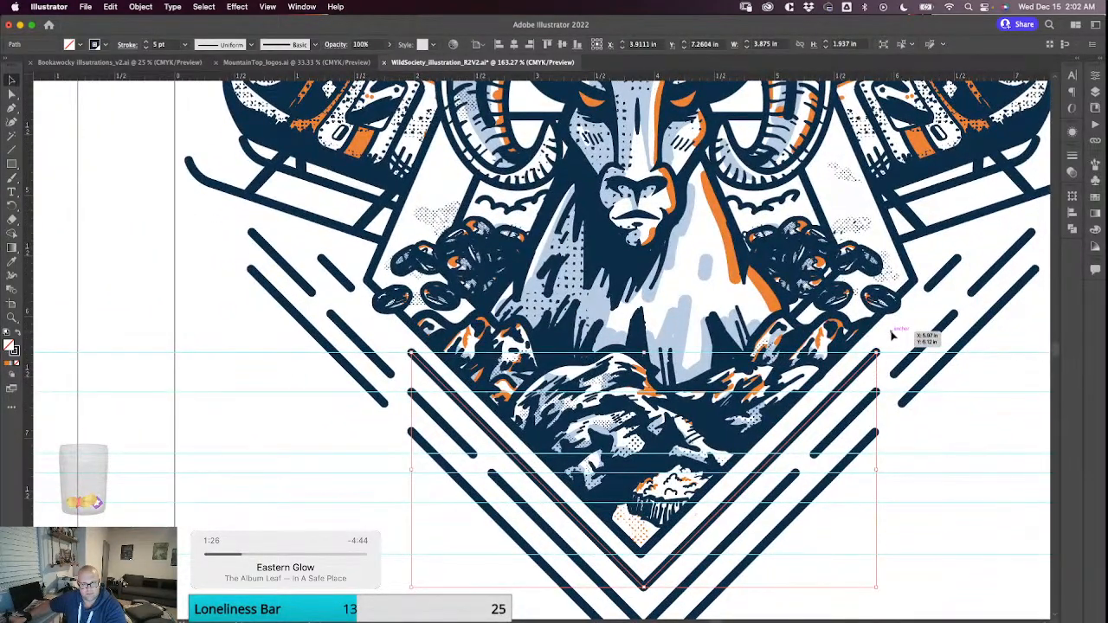
pyautogui.click(892, 336)
# Review the whole composition from the ram and helicopters to the Wild Society Coffee lettering, checking the outline path of the horns.
pyautogui.scroll(4, 866, 311)
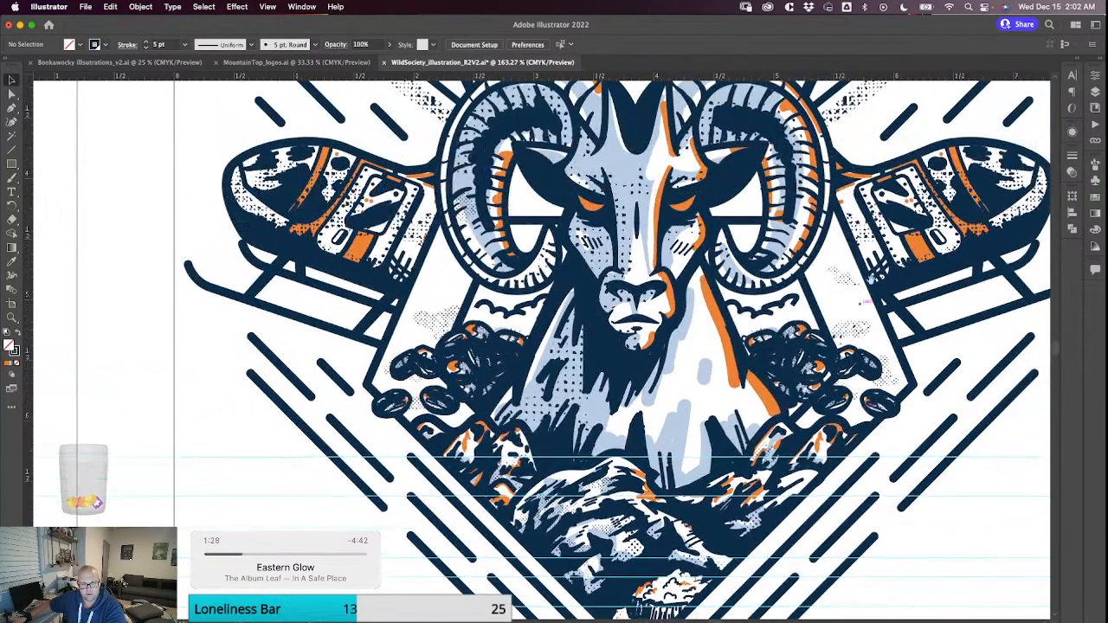
pyautogui.scroll(5, 742, 309)
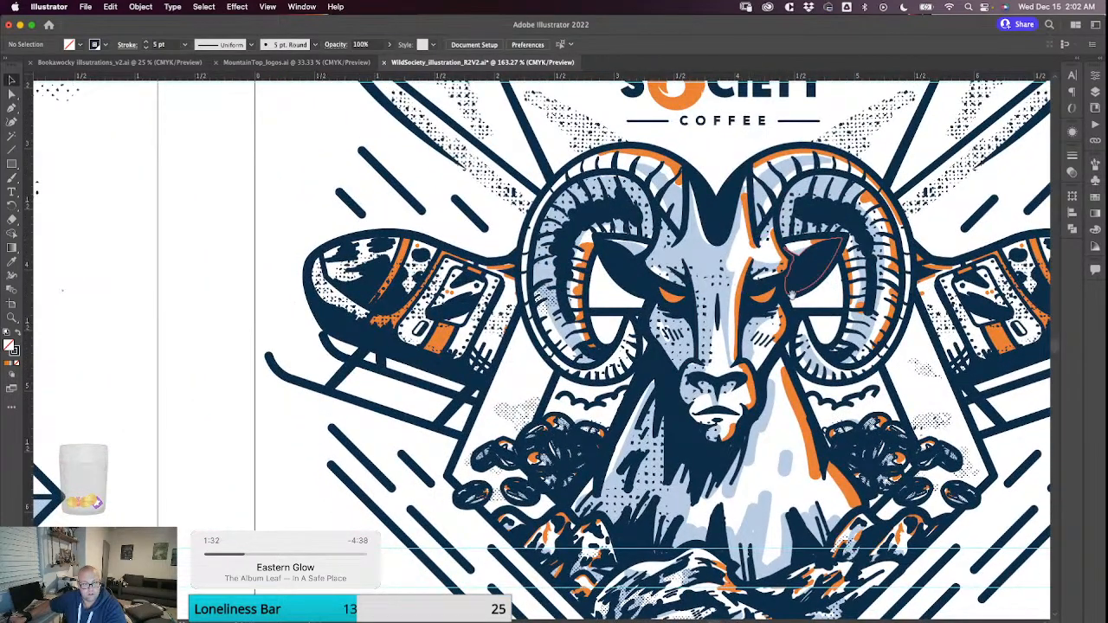
pyautogui.scroll(5, 751, 245)
pyautogui.hscroll(2, 752, 245)
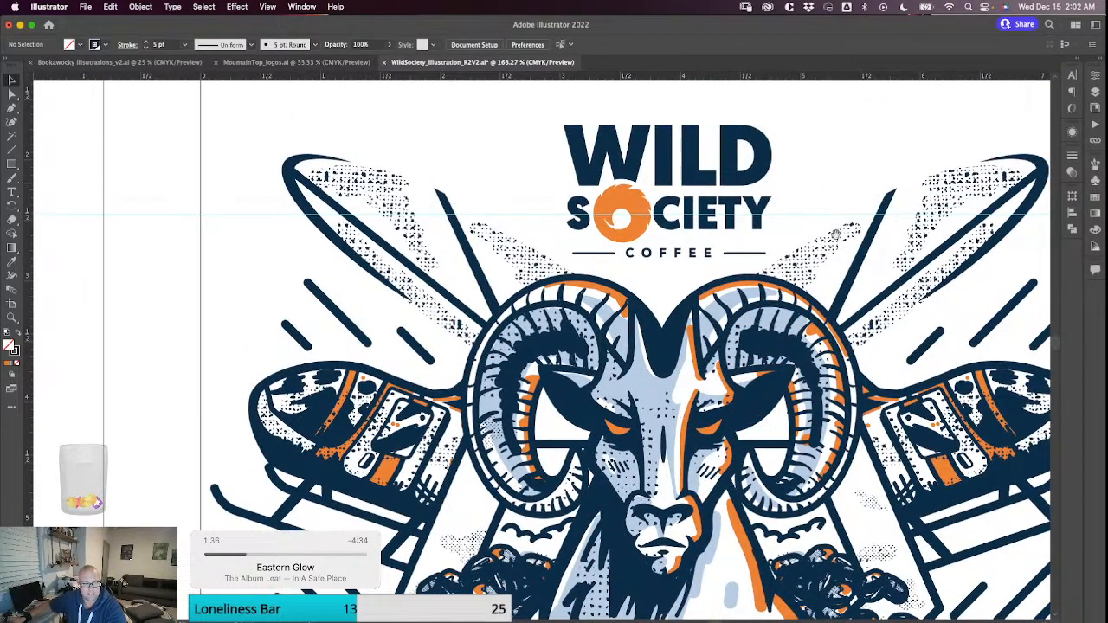
pyautogui.scroll(-3, 836, 233)
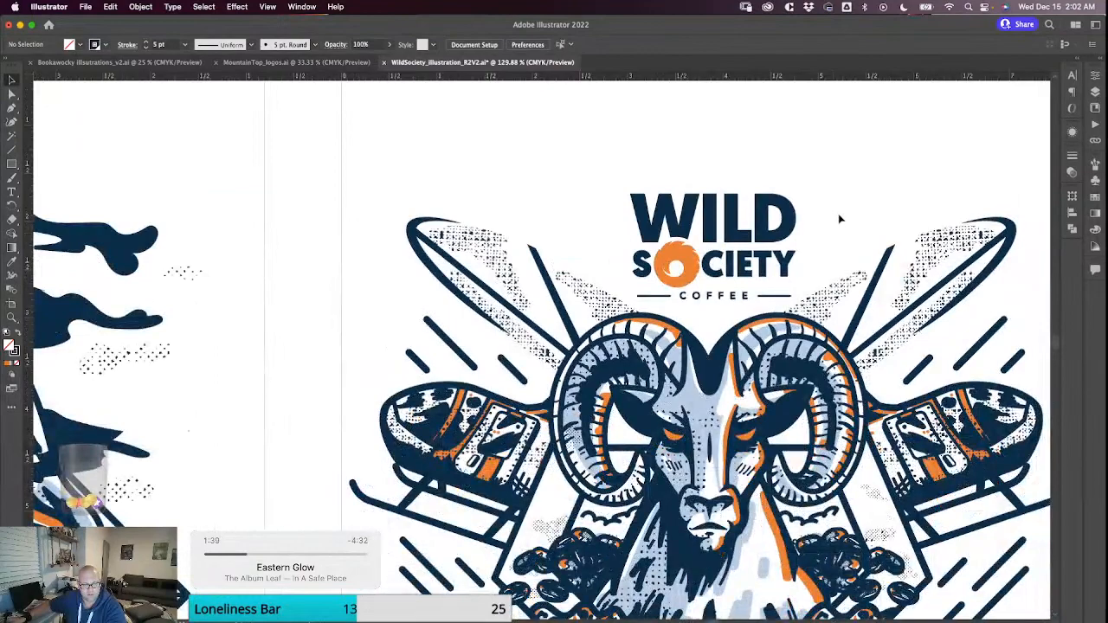
pyautogui.scroll(-2, 831, 225)
pyautogui.scroll(-1, 773, 225)
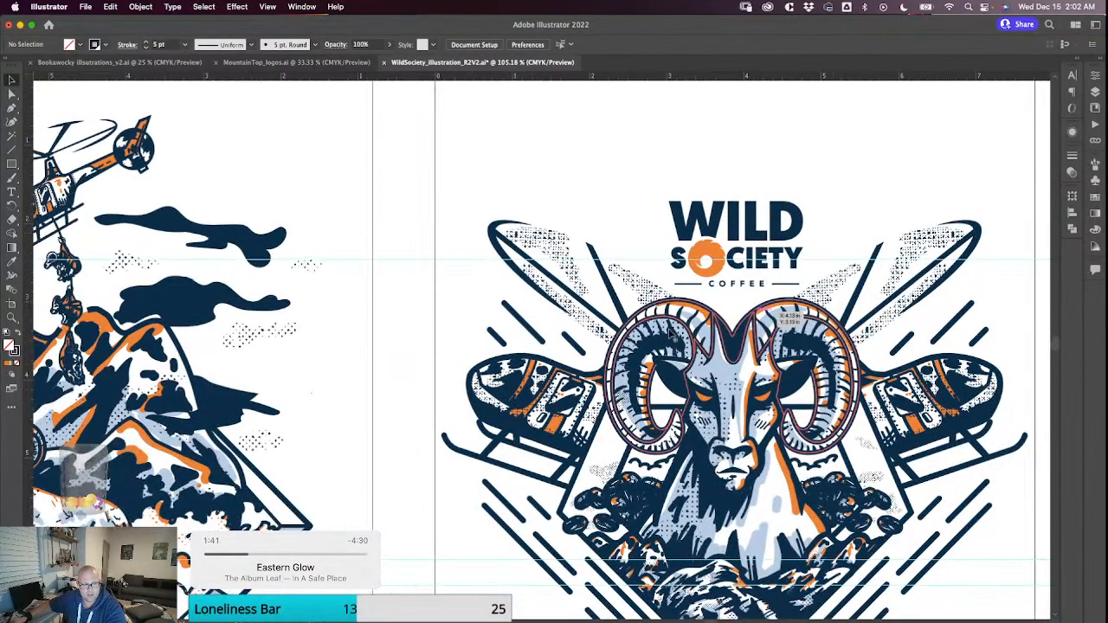
pyautogui.click(795, 340)
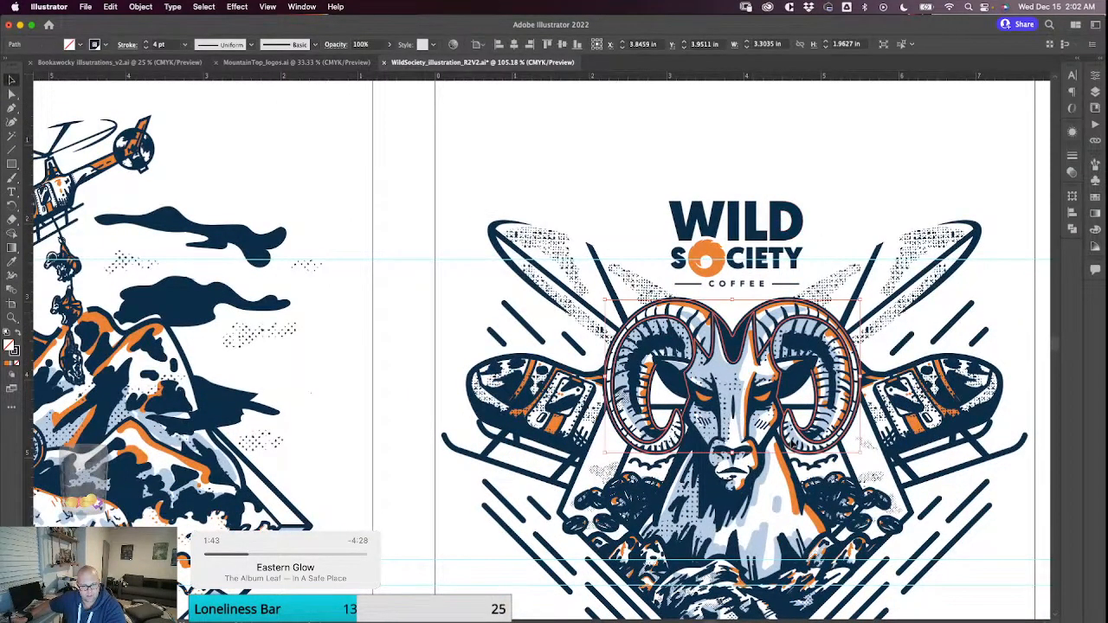
pyautogui.click(818, 163)
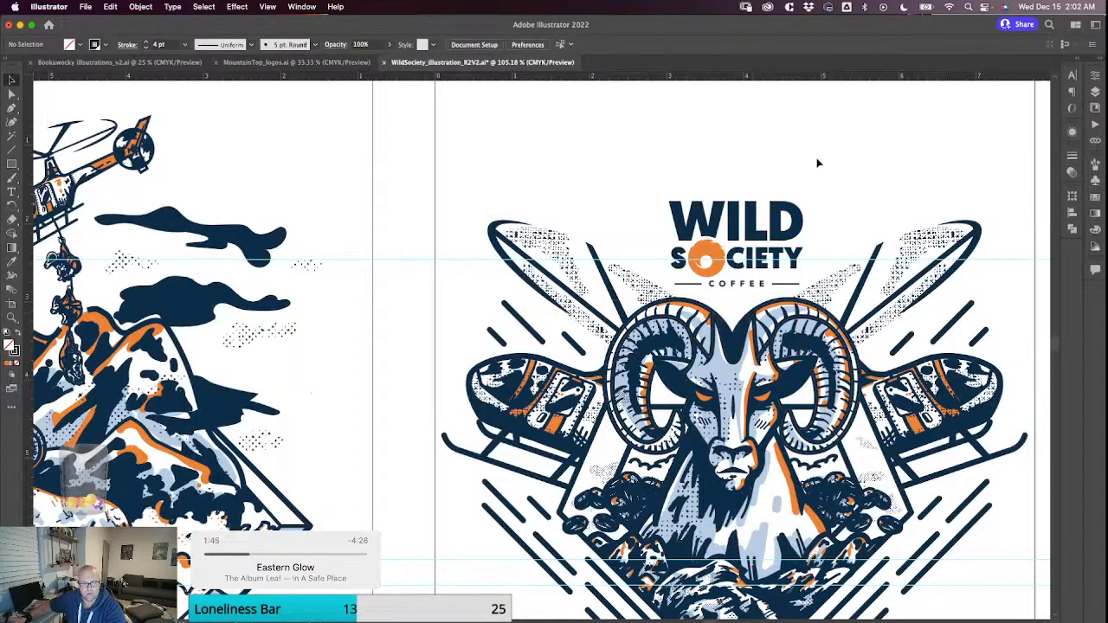
pyautogui.scroll(-2, 786, 364)
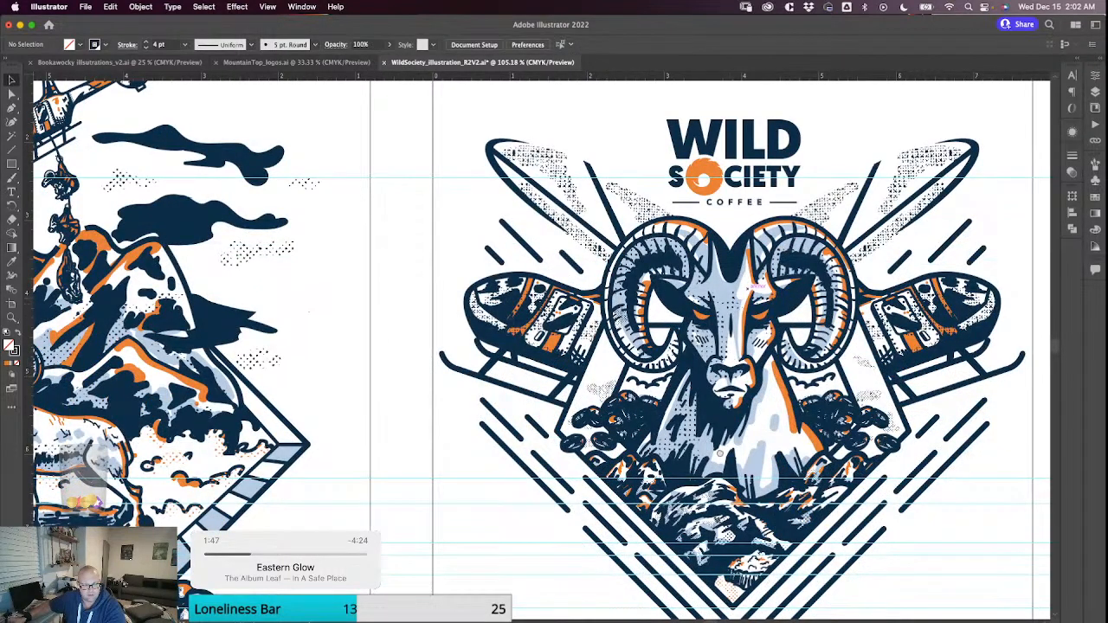
pyautogui.scroll(-2, 767, 272)
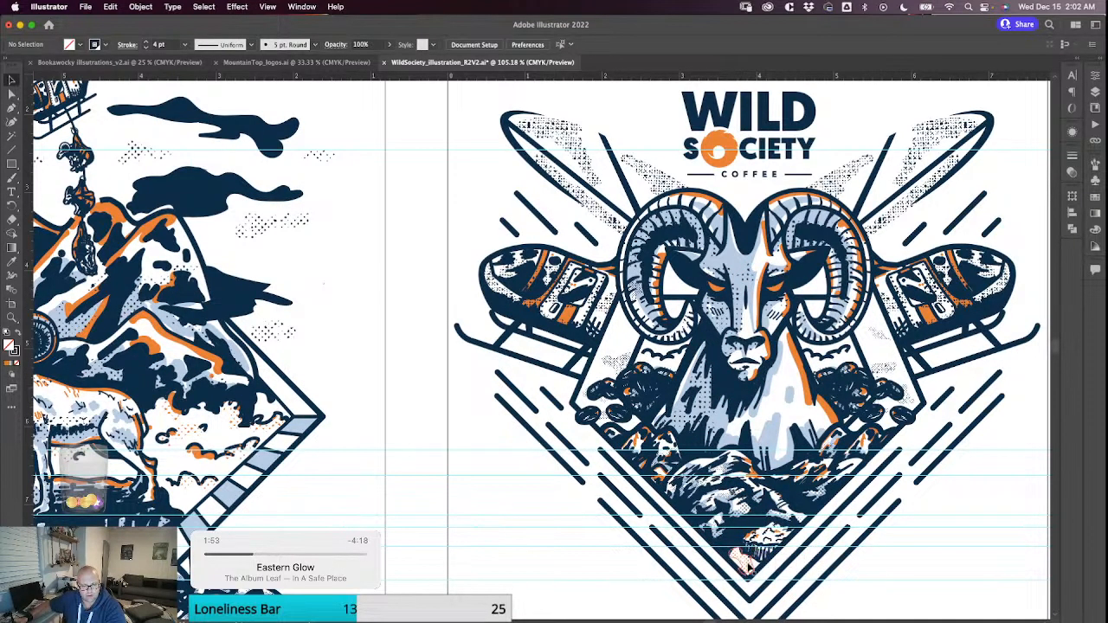
# Pick up the orange halftone fill from the dotted patch at the lower tip of the rock group, leaving nothing selected.
pyautogui.click(775, 569)
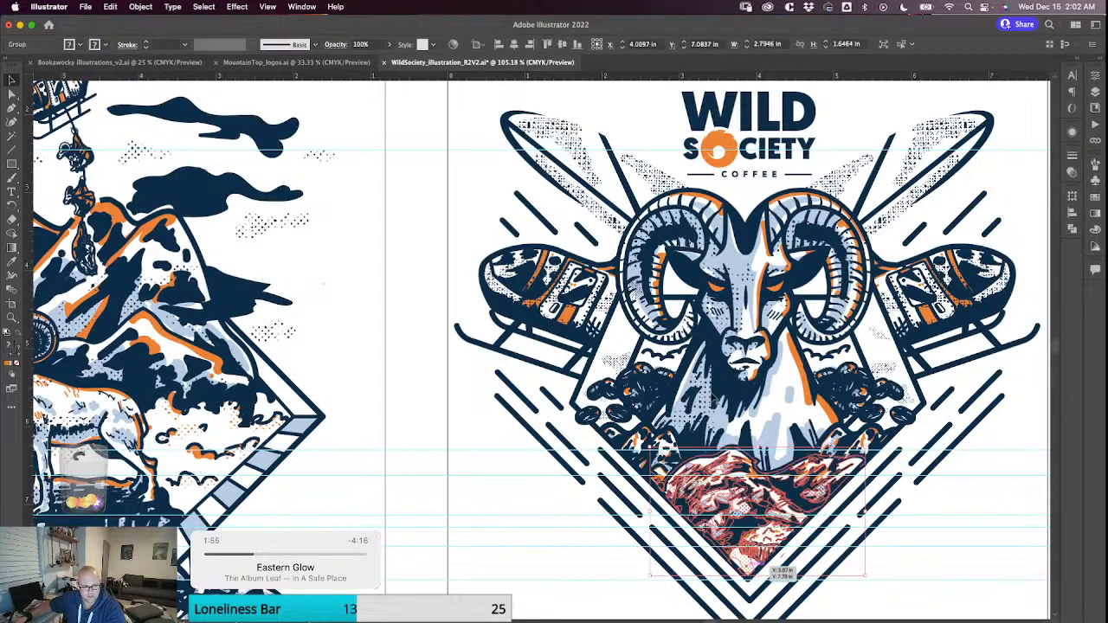
pyautogui.click(949, 529)
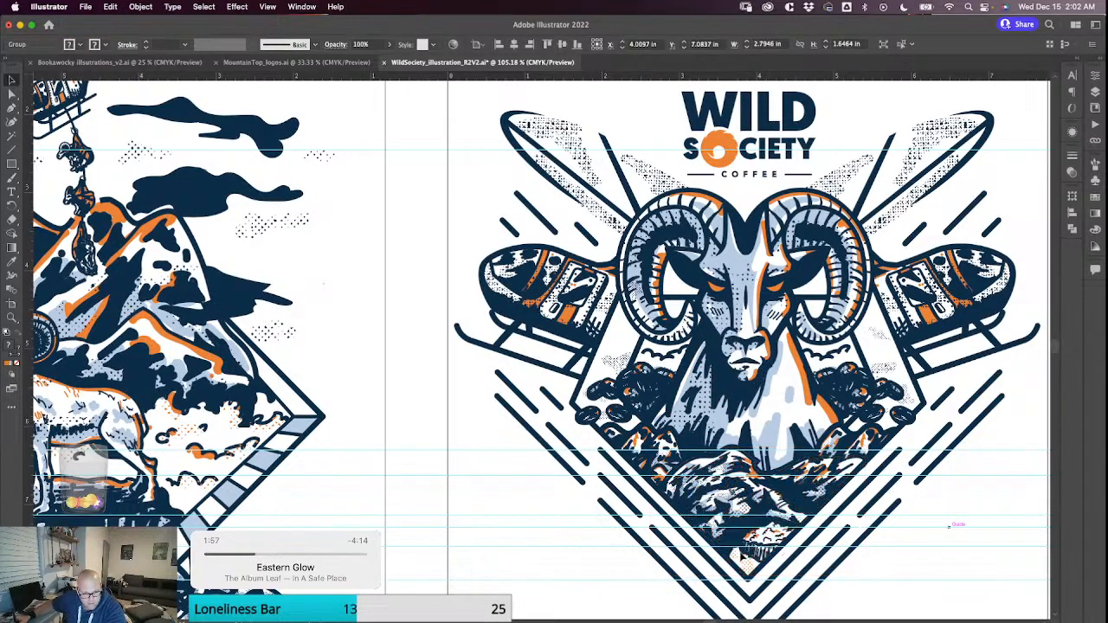
pyautogui.click(746, 567)
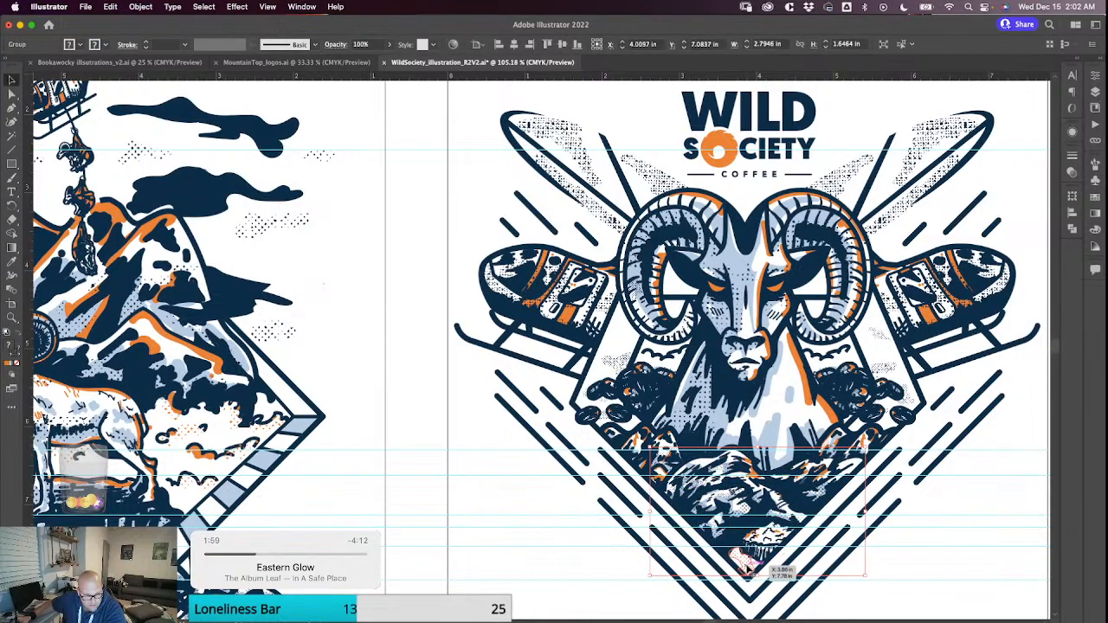
pyautogui.doubleClick(744, 562)
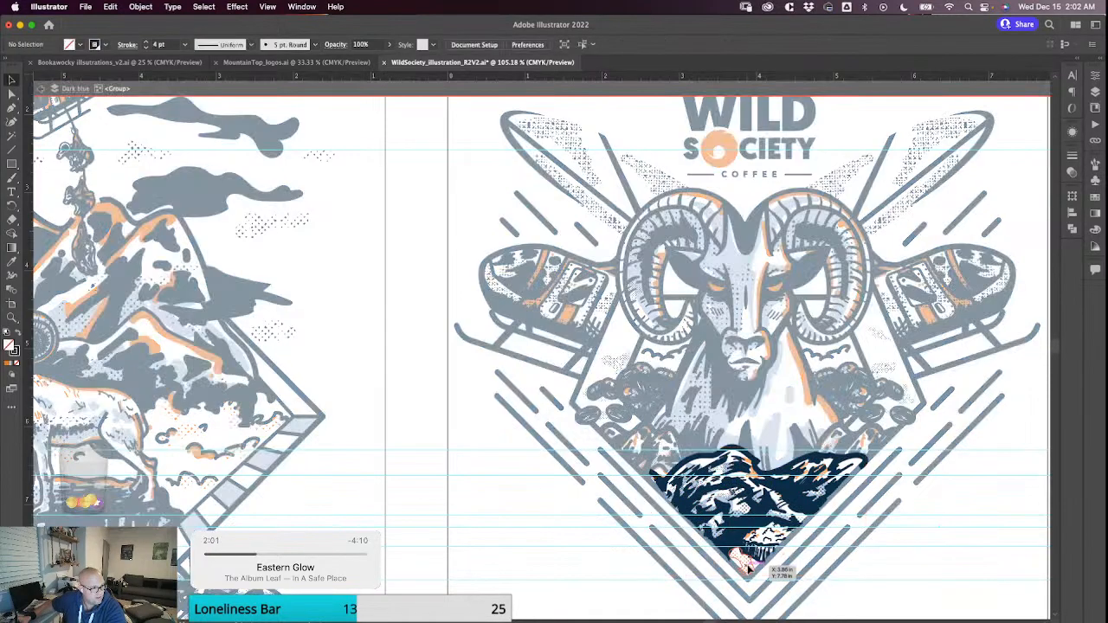
pyautogui.click(749, 568)
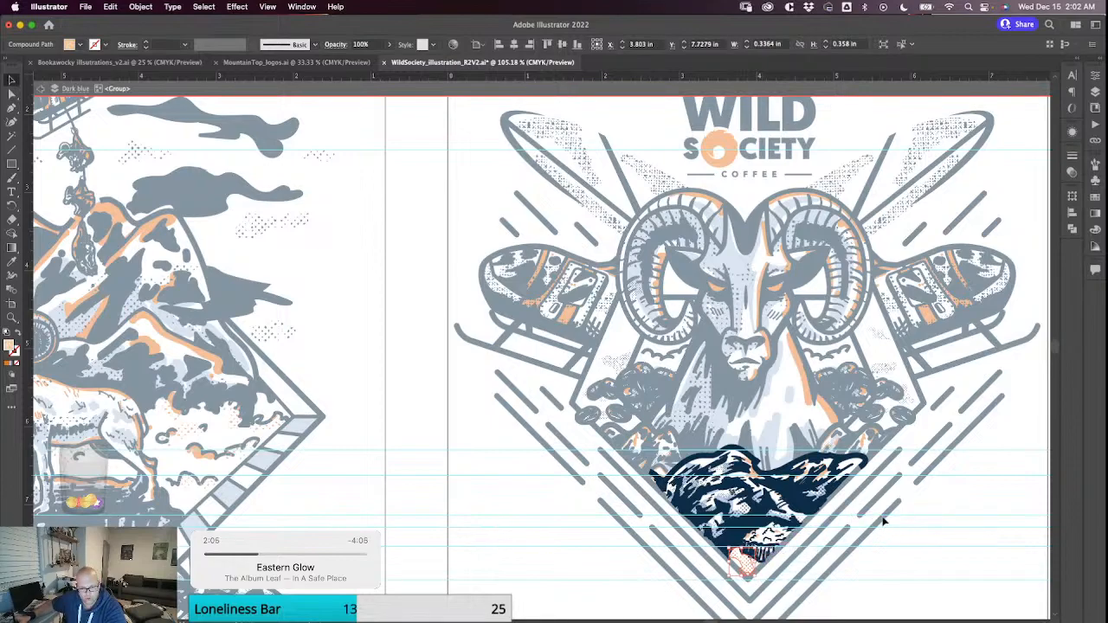
pyautogui.click(919, 539)
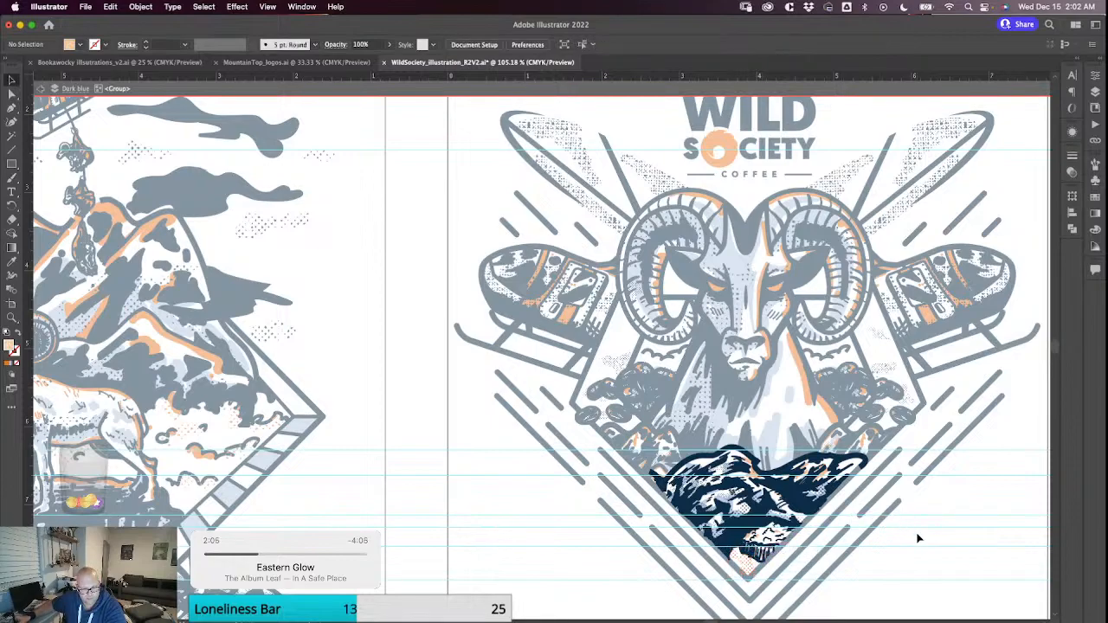
pyautogui.doubleClick(809, 370)
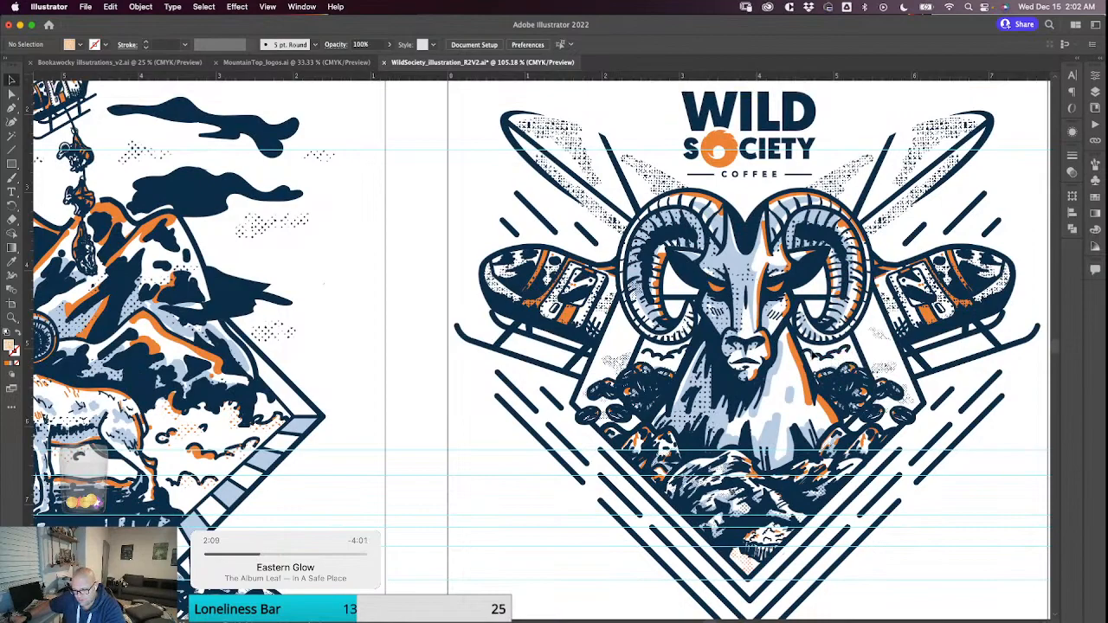
# Paint orange halftone shading with the Blob Brush down the right side of the ram's neck, beside the solid orange highlight.
pyautogui.hotkey('shift', 'b')
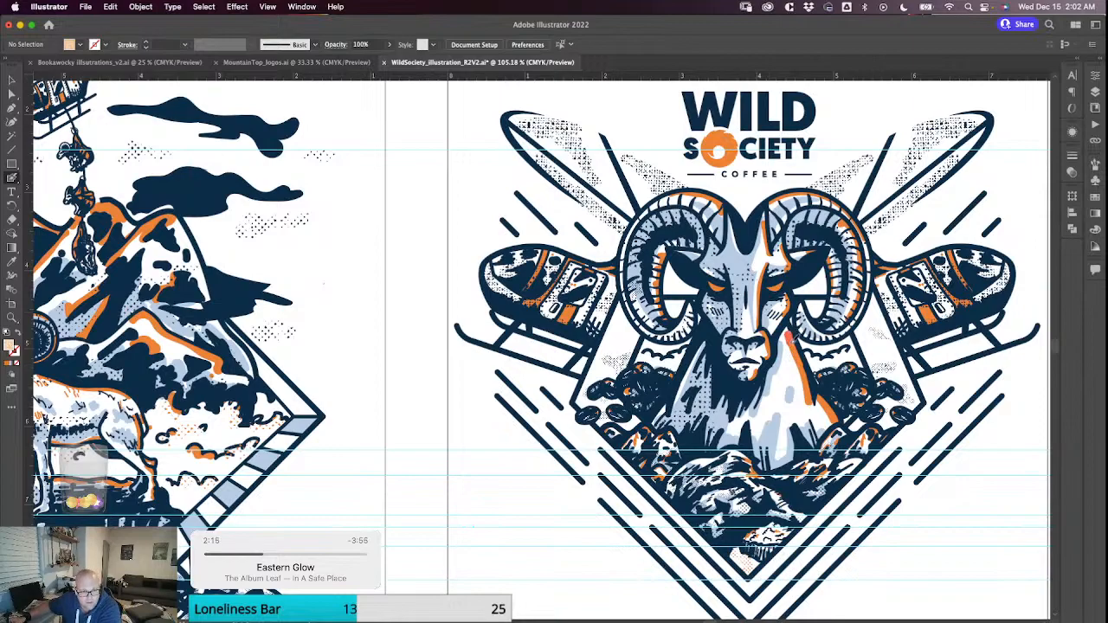
pyautogui.moveTo(790, 336)
pyautogui.mouseDown()
pyautogui.moveTo(807, 405)
pyautogui.moveTo(826, 423)
pyautogui.mouseUp()
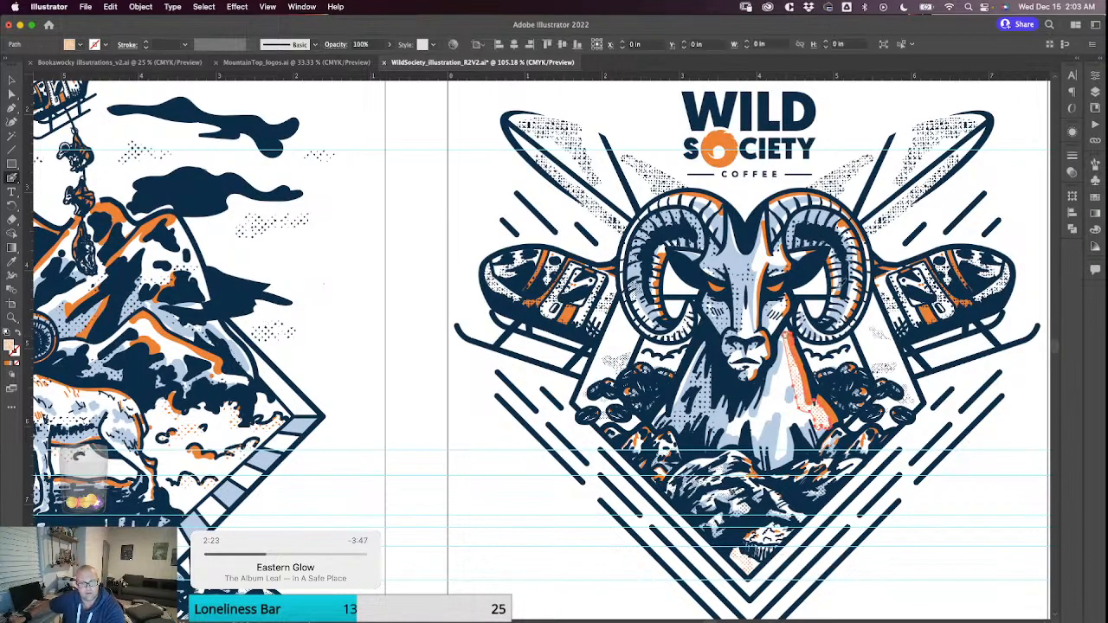
pyautogui.scroll(5, 818, 247)
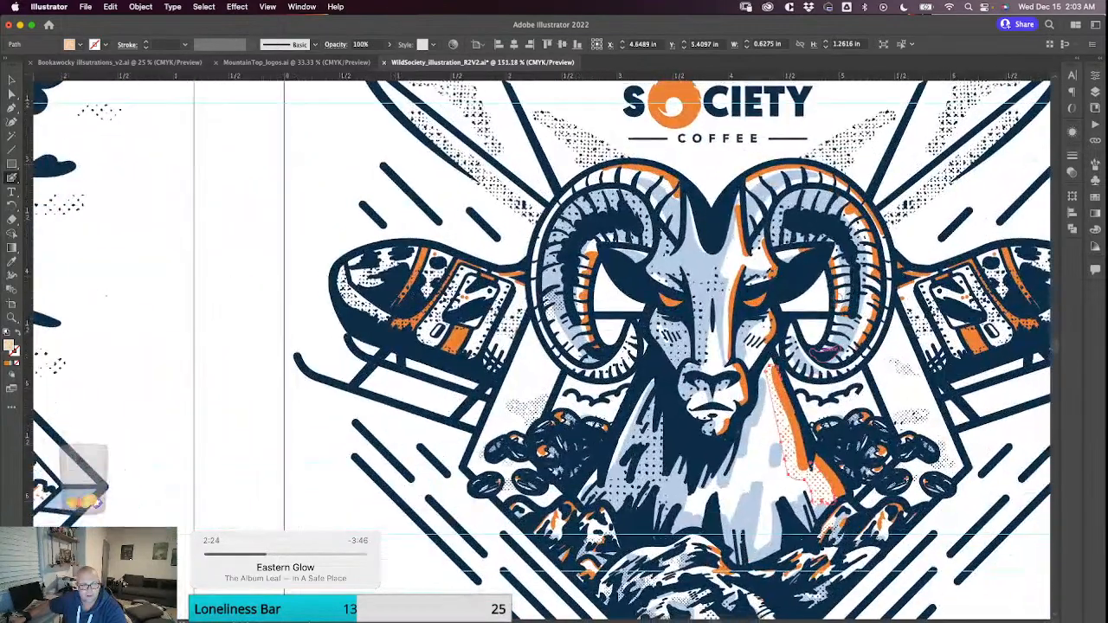
# Add orange halftone touches on the right horn's inner curve, above the right eye and down the face to the muzzle.
pyautogui.click(840, 314)
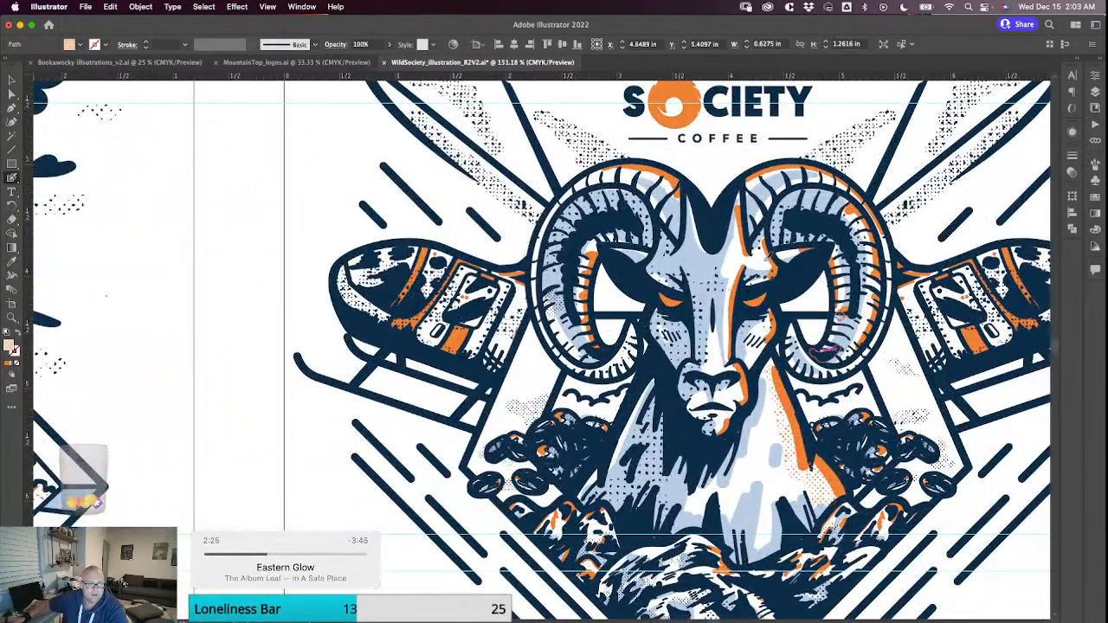
pyautogui.moveTo(762, 243); pyautogui.dragTo(767, 263)
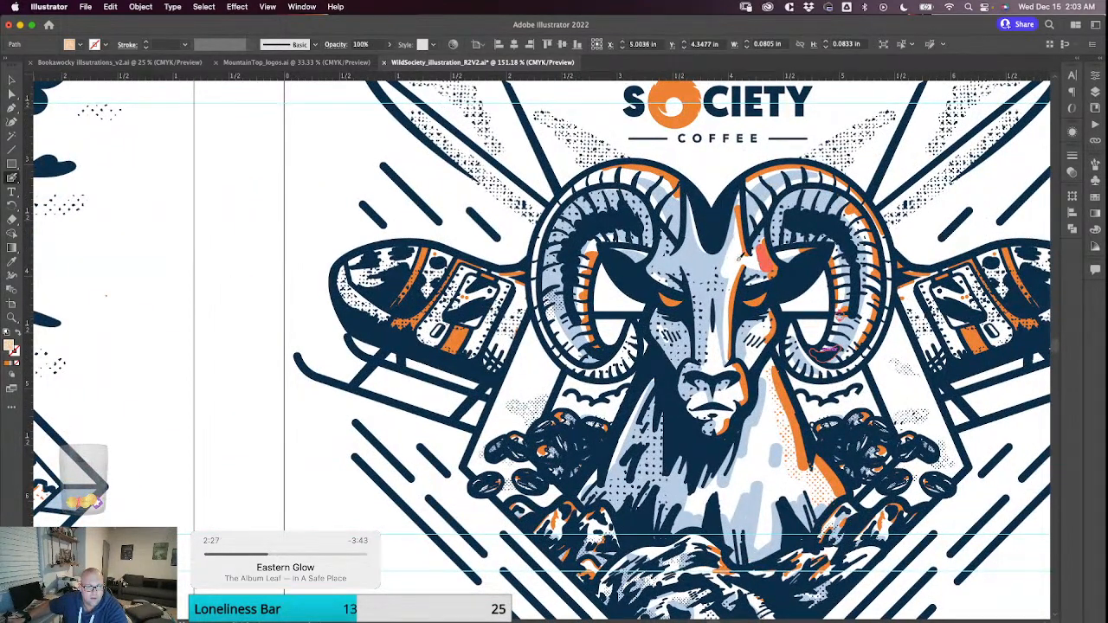
pyautogui.moveTo(741, 224)
pyautogui.mouseDown()
pyautogui.moveTo(722, 369)
pyautogui.moveTo(736, 366)
pyautogui.moveTo(738, 402)
pyautogui.mouseUp()
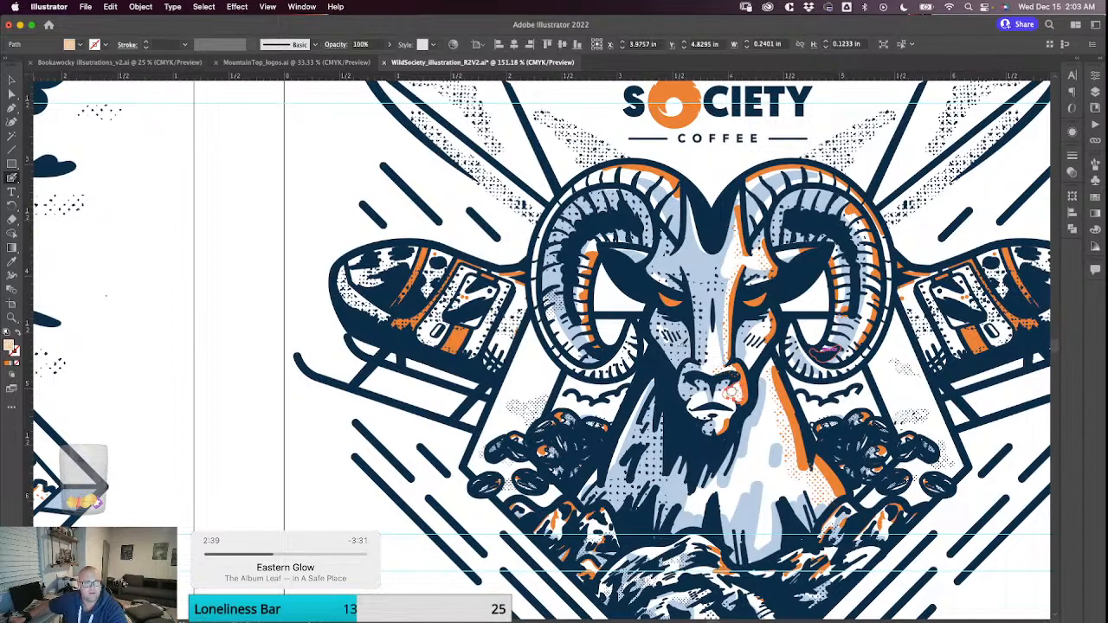
# Paint orange halftone shading from the left cheek to the left horn's lower curl and along its outer edge to the top.
pyautogui.moveTo(663, 325)
pyautogui.mouseDown()
pyautogui.moveTo(633, 337)
pyautogui.moveTo(619, 370)
pyautogui.moveTo(594, 374)
pyautogui.mouseUp()
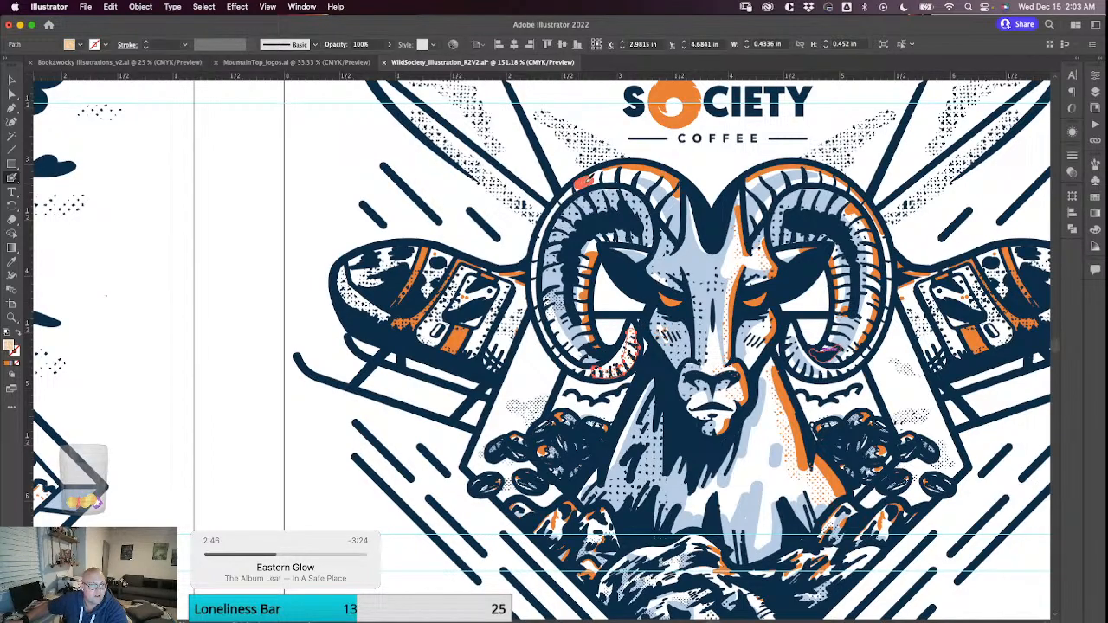
pyautogui.moveTo(587, 180)
pyautogui.mouseDown()
pyautogui.moveTo(537, 254)
pyautogui.moveTo(539, 313)
pyautogui.moveTo(544, 340)
pyautogui.moveTo(596, 370)
pyautogui.mouseUp()
pyautogui.moveTo(588, 178); pyautogui.dragTo(679, 178)
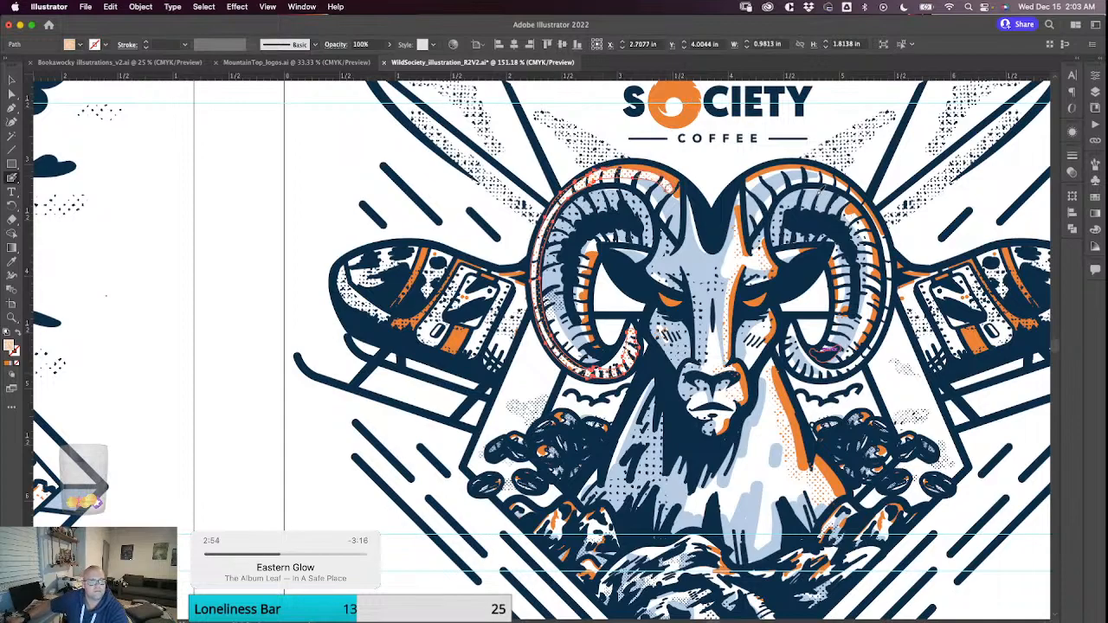
# Paint orange halftone shading across the top of the right horn and down its outer edge into the lower curl.
pyautogui.moveTo(755, 179); pyautogui.dragTo(804, 163)
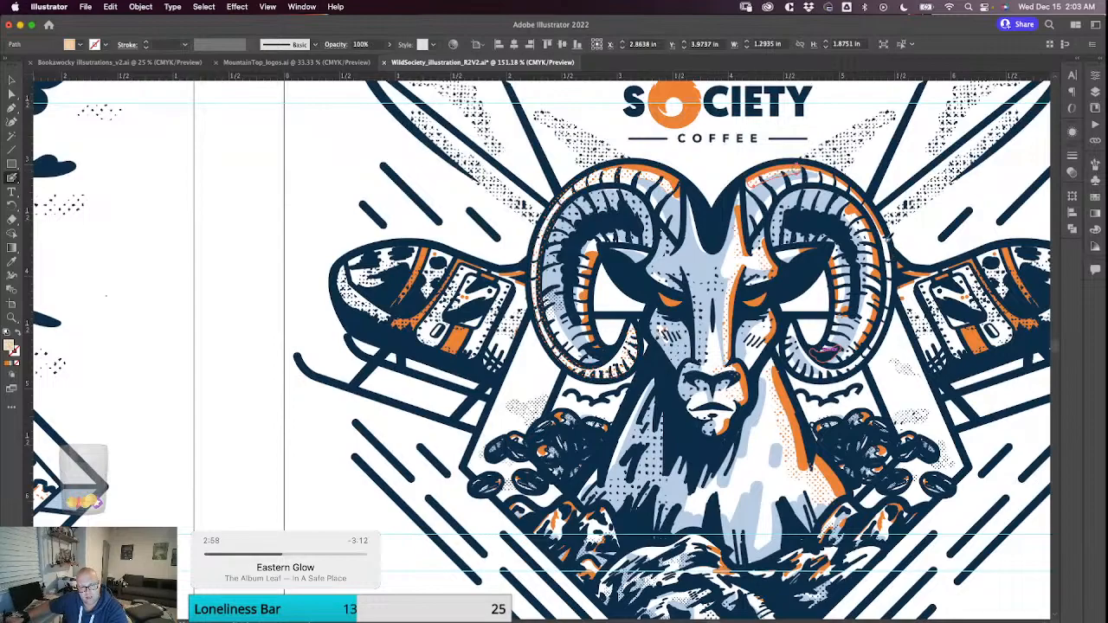
pyautogui.moveTo(887, 235)
pyautogui.mouseDown()
pyautogui.moveTo(888, 317)
pyautogui.moveTo(862, 360)
pyautogui.moveTo(791, 365)
pyautogui.moveTo(828, 349)
pyautogui.mouseUp()
pyautogui.click(793, 330)
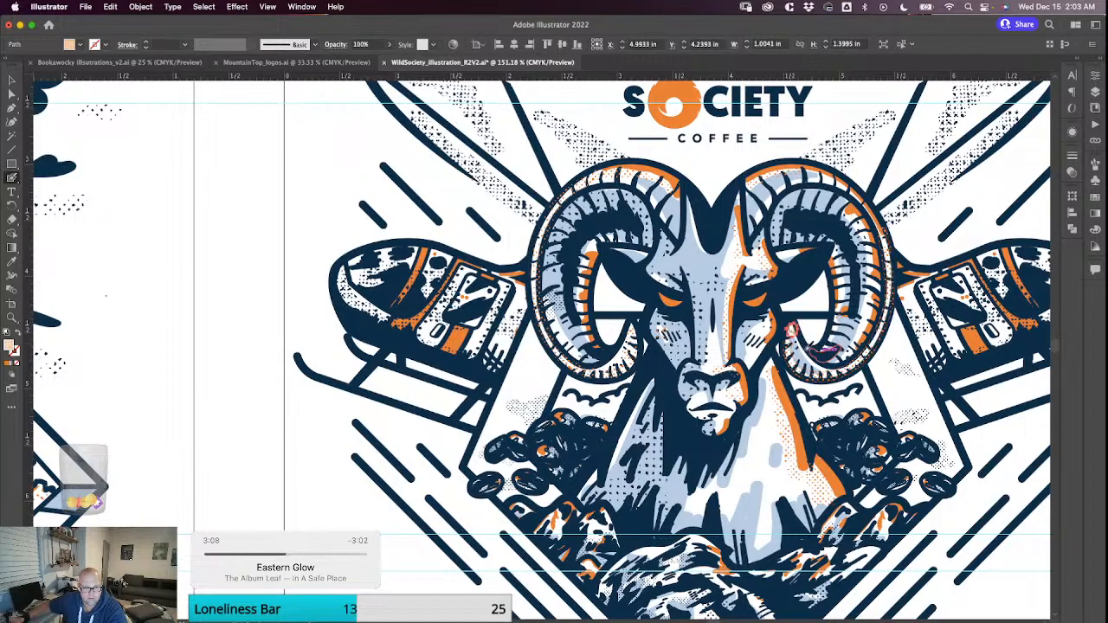
pyautogui.click(808, 349)
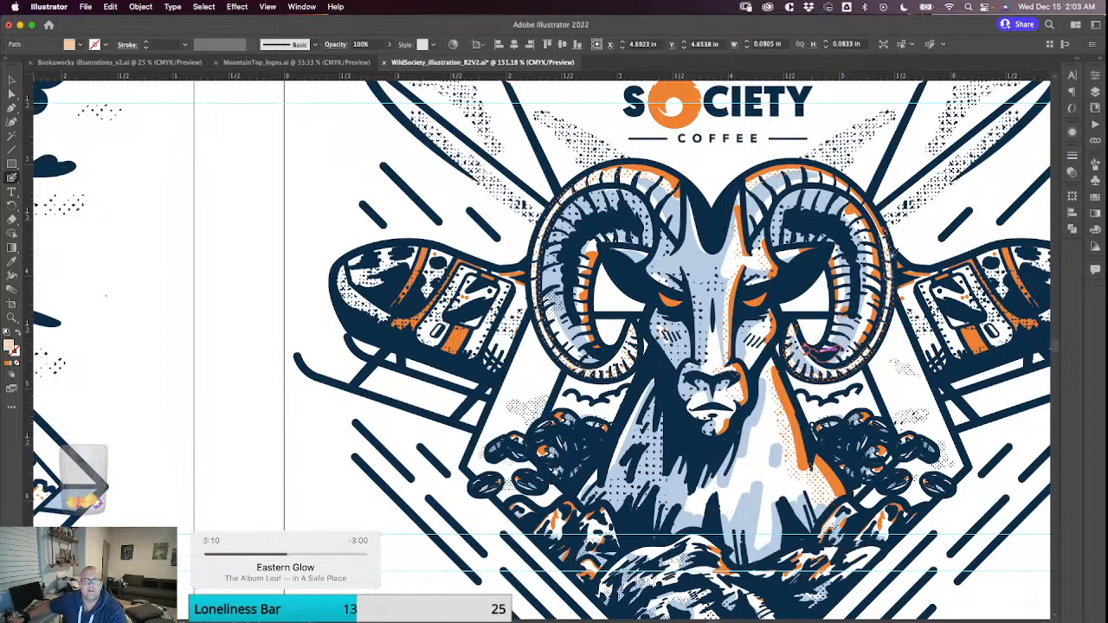
# Select the halftone stroke that runs along the right horn's outer edge and lower curl.
pyautogui.press('v')
pyautogui.click(891, 272)
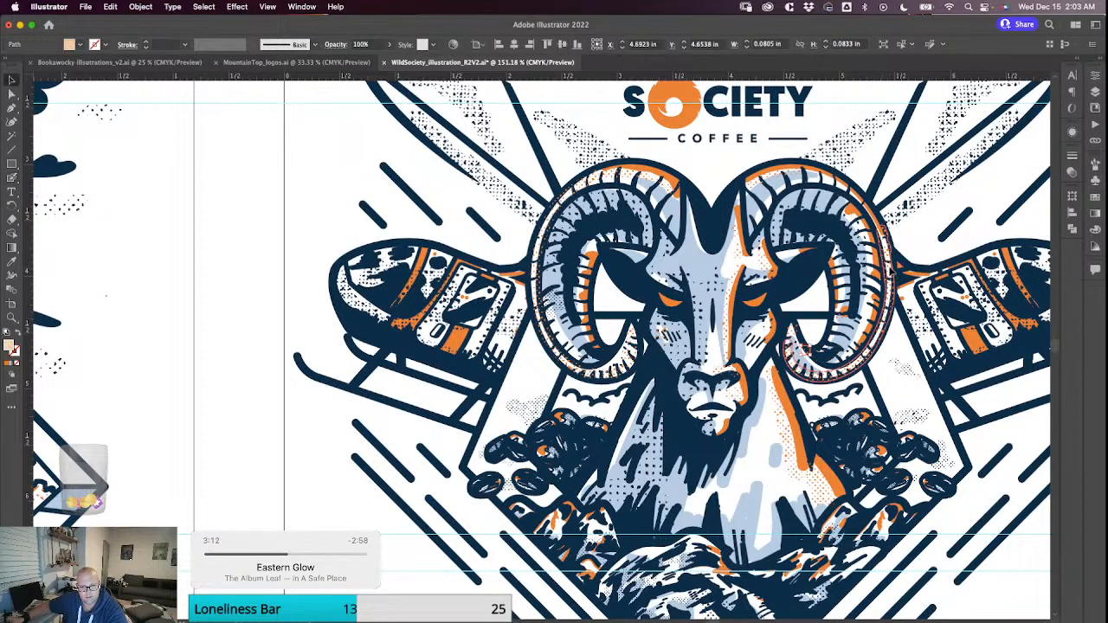
pyautogui.click(889, 271)
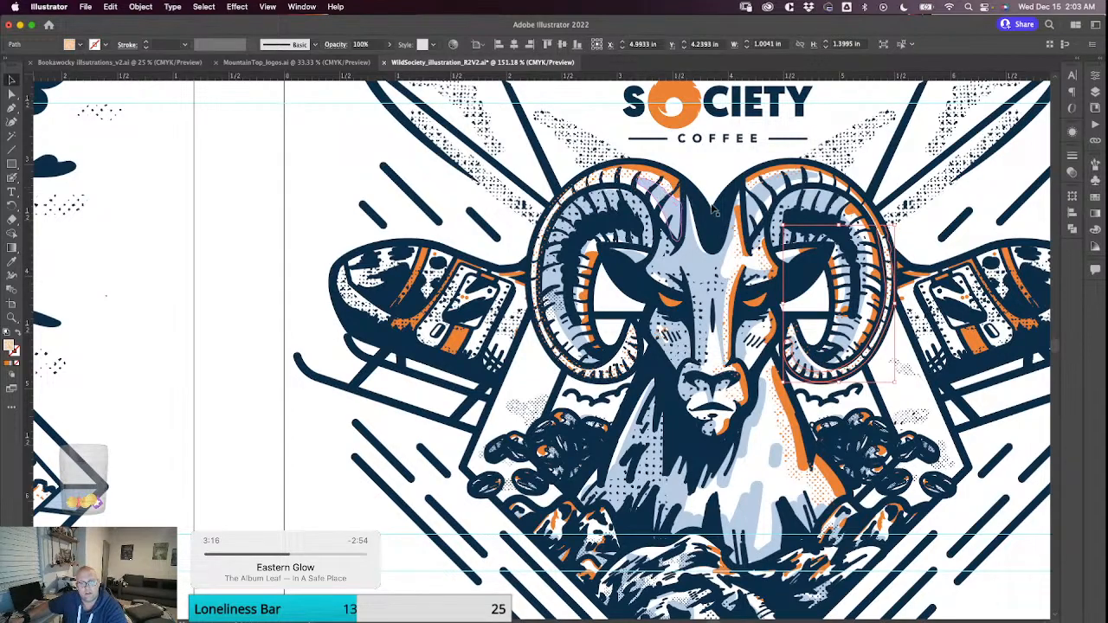
# Cut the orange halftone strokes on the right horn's lower curl, nose bridge and brow and paste them in place on the solid highlights' layer.
pyautogui.click(835, 126)
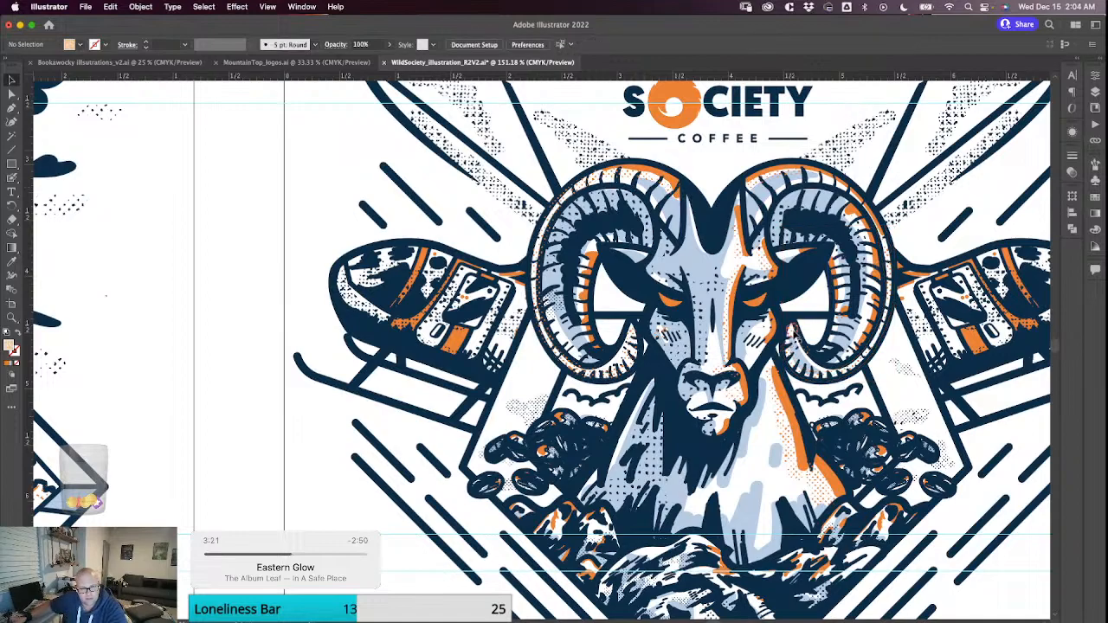
pyautogui.click(805, 349)
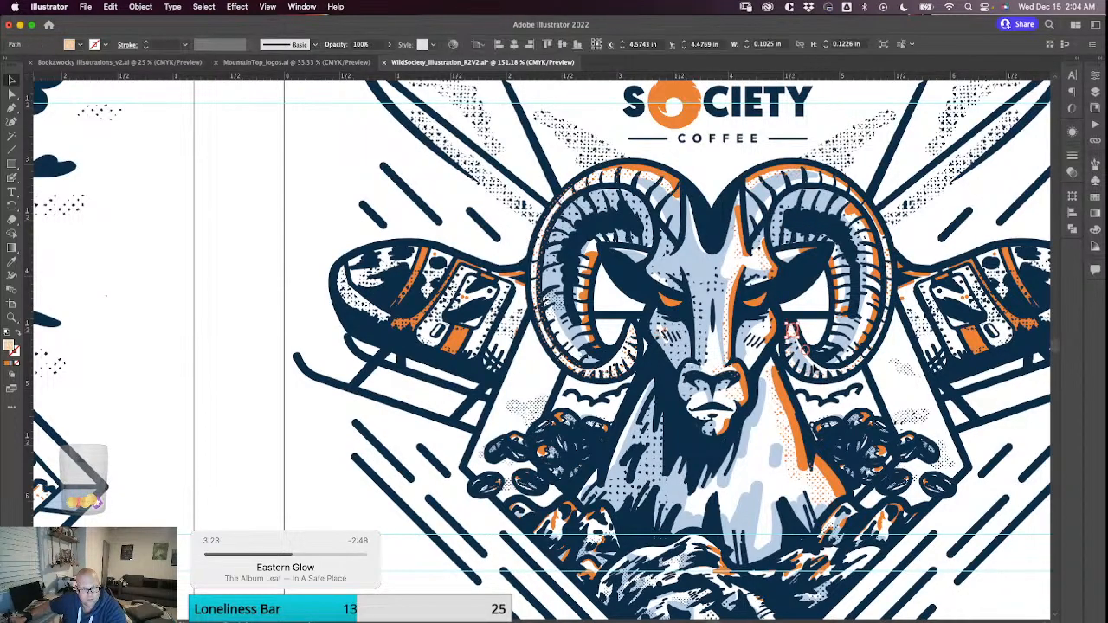
pyautogui.click(801, 344)
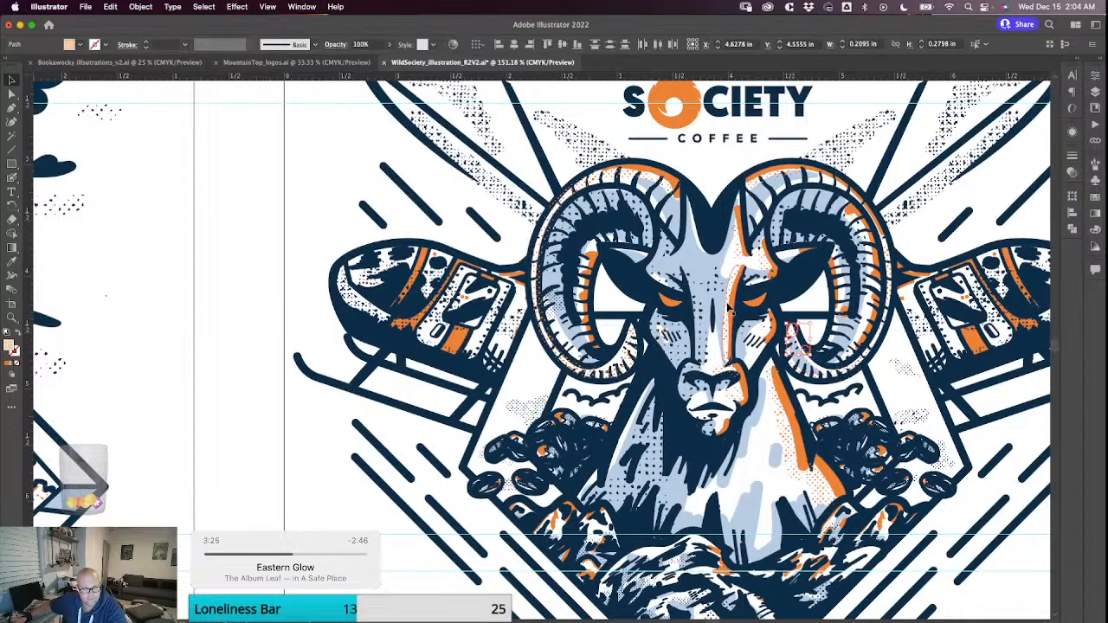
pyautogui.keyDown('shift'); pyautogui.click(741, 262); pyautogui.keyUp('shift')
pyautogui.keyDown('shift'); pyautogui.click(759, 259); pyautogui.keyUp('shift')
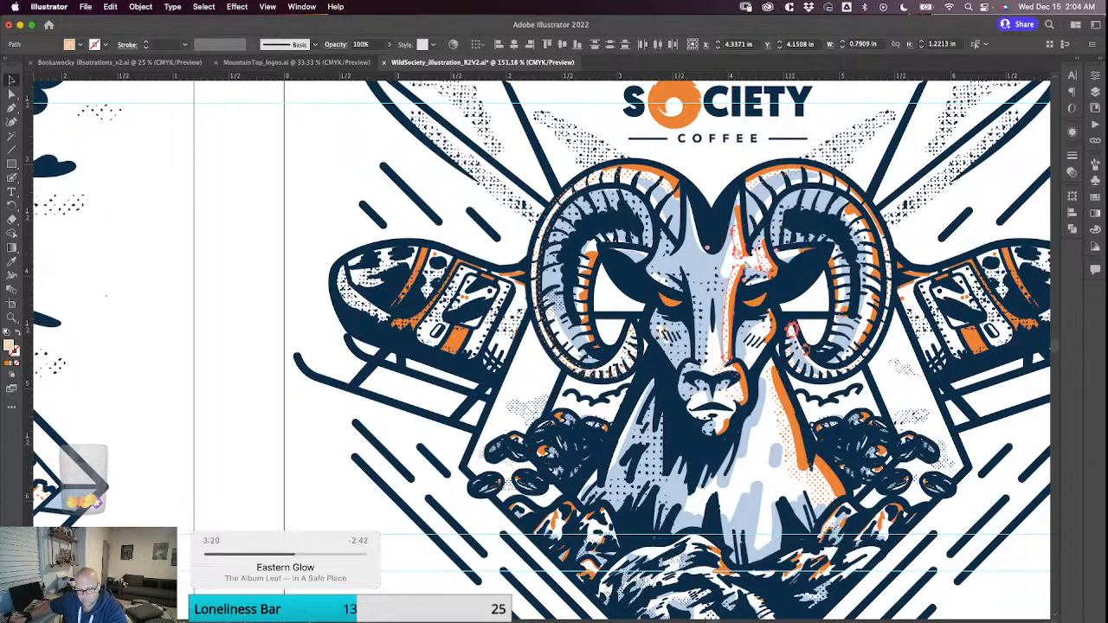
pyautogui.press('Delete')
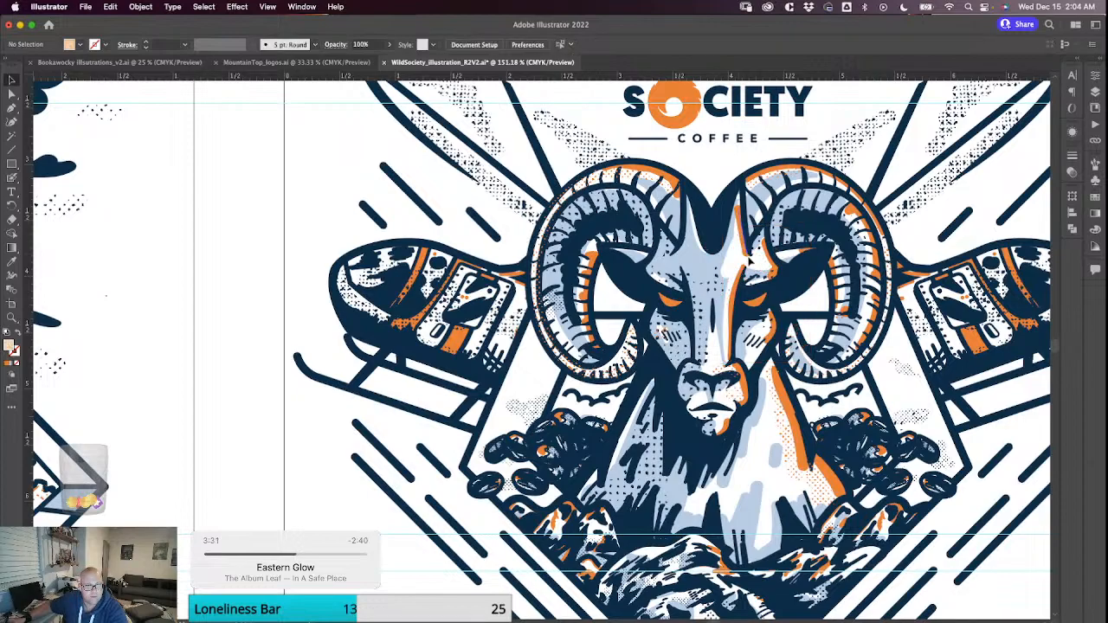
pyautogui.click(742, 227)
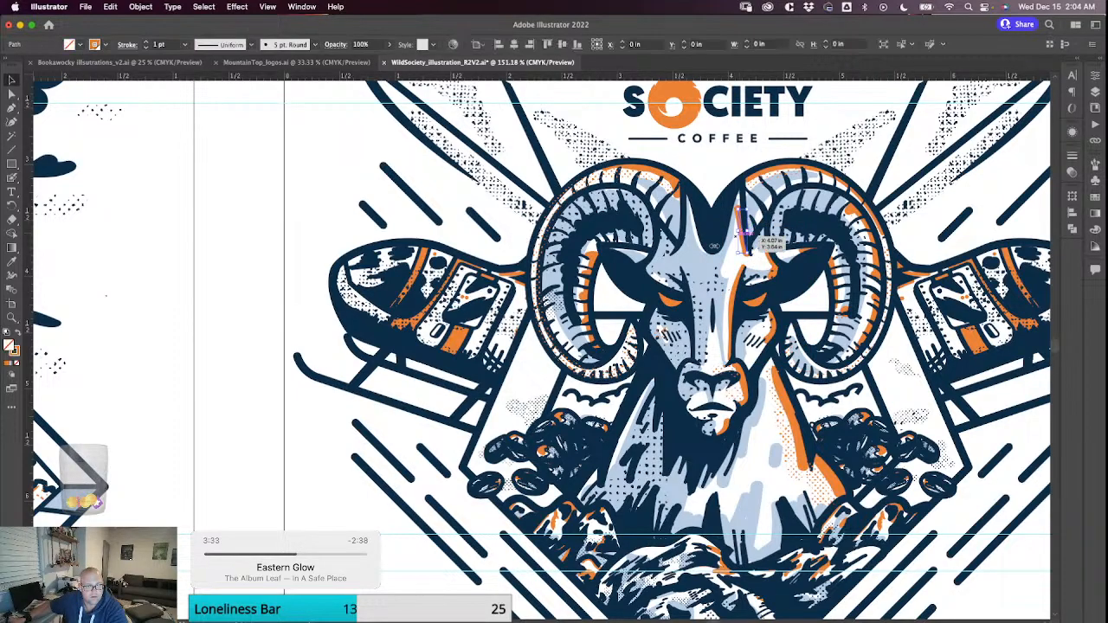
pyautogui.click(735, 299)
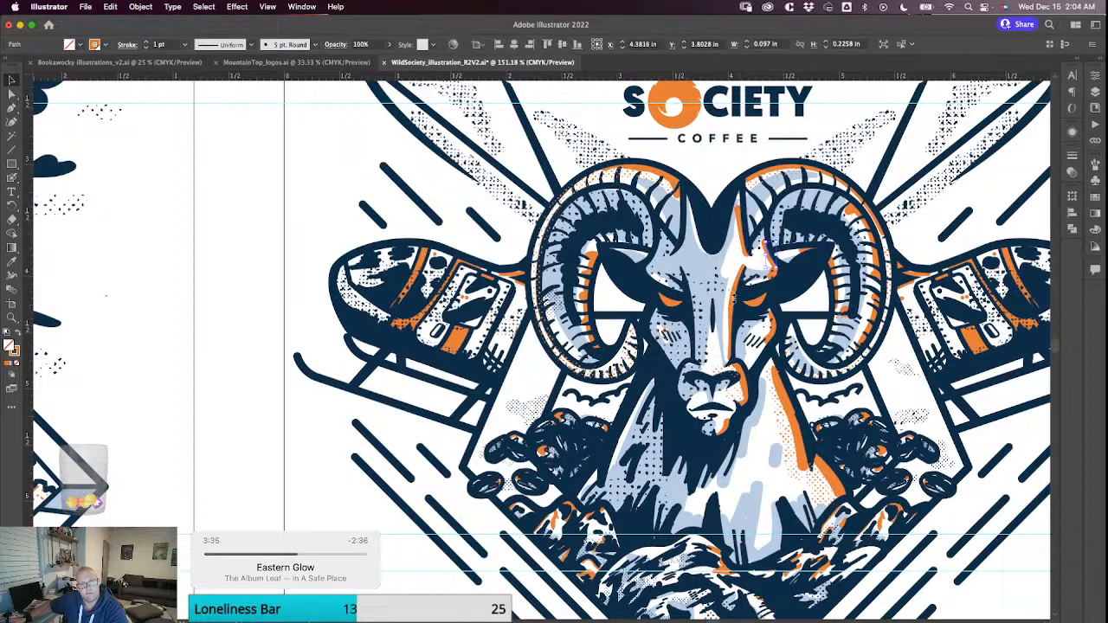
pyautogui.click(735, 298)
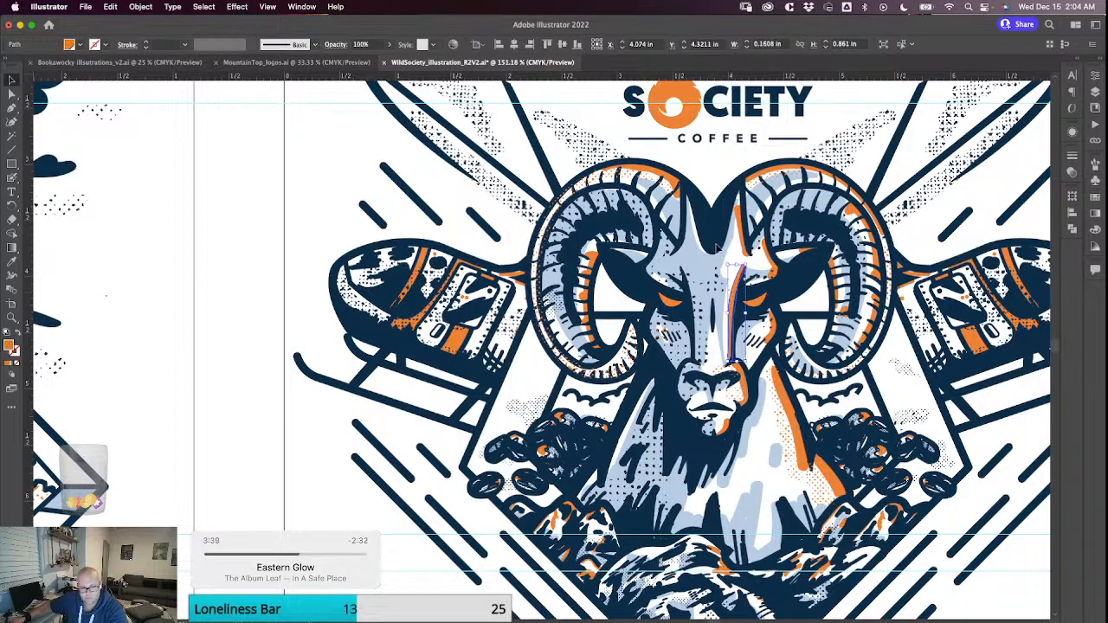
pyautogui.press('a')
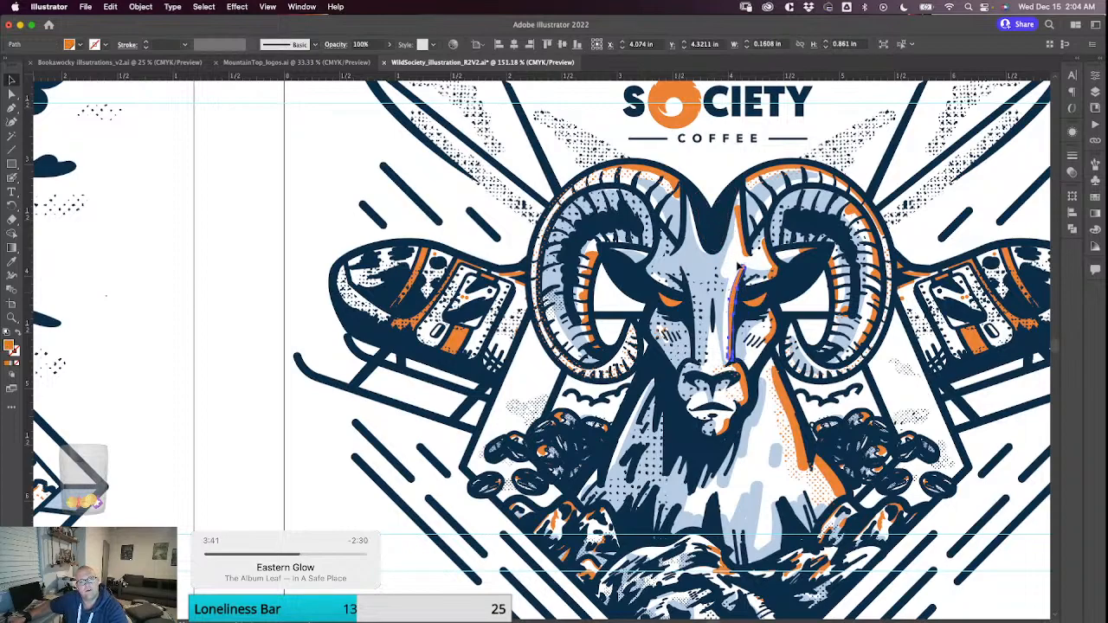
pyautogui.click(736, 269)
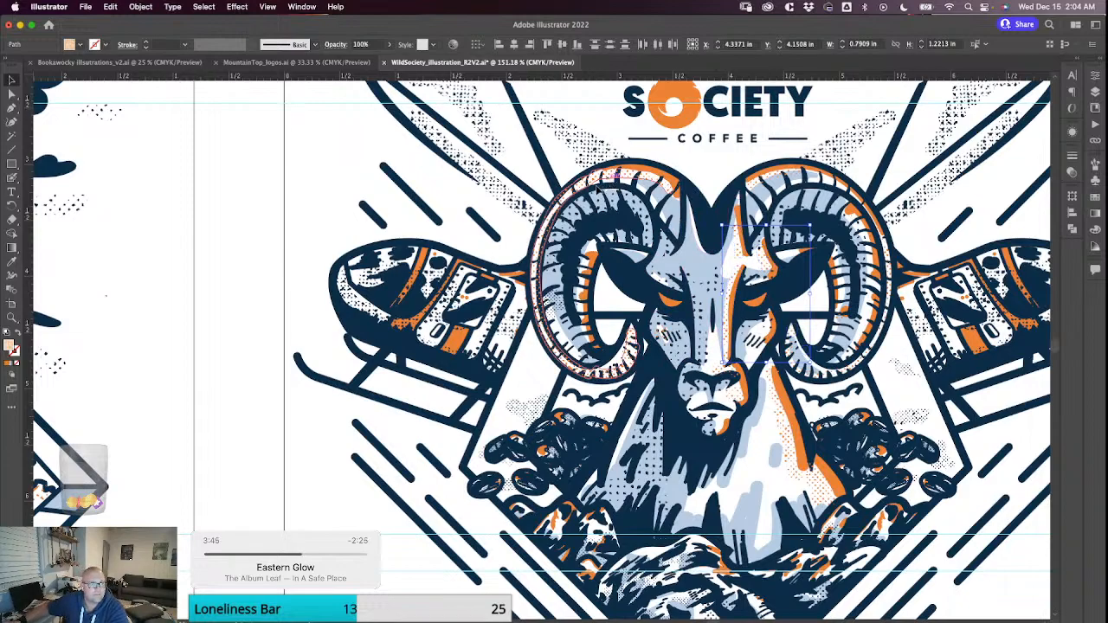
# Cut the orange halftone on the left horn, right horn's top, muzzle and neck and paste it in front on the nose-bridge halftone's layer.
pyautogui.click(628, 234)
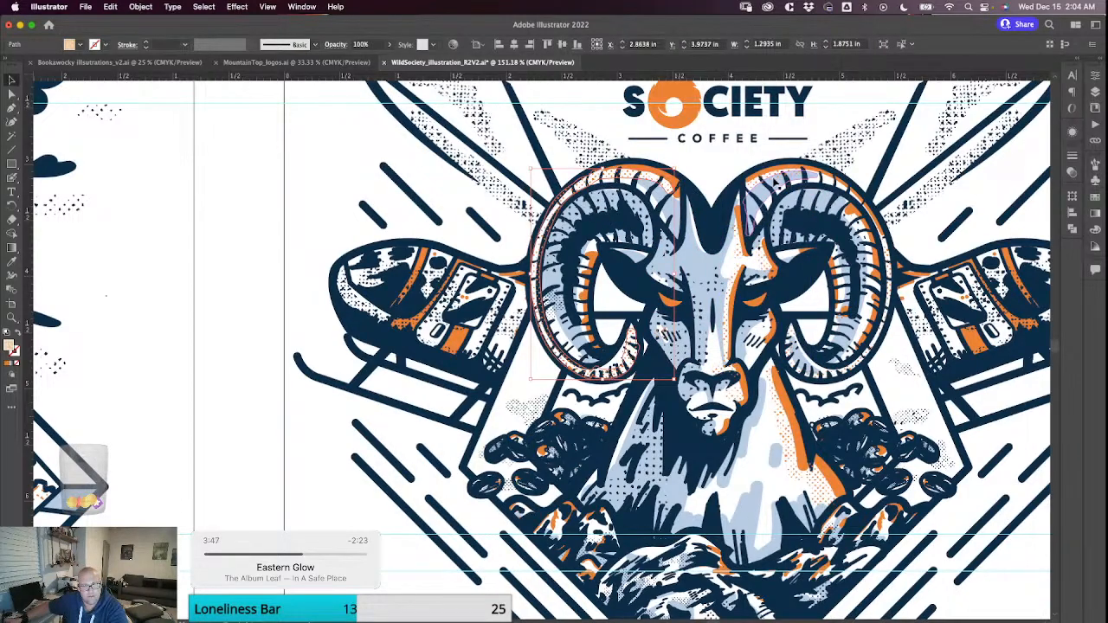
pyautogui.keyDown('shift'); pyautogui.click(813, 196); pyautogui.keyUp('shift')
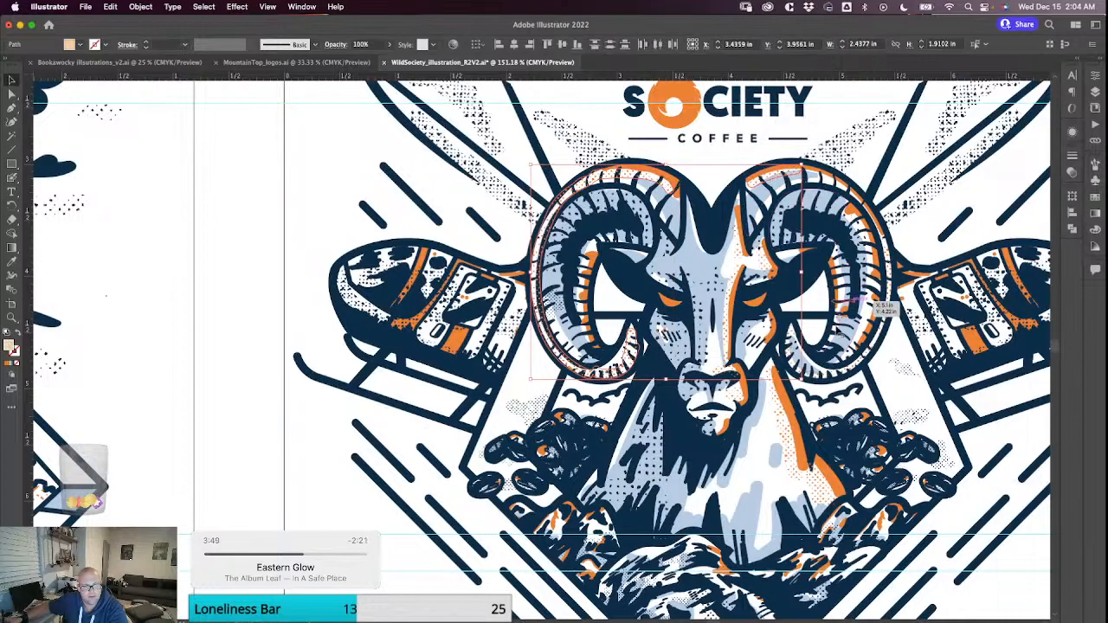
pyautogui.keyDown('shift'); pyautogui.click(720, 370); pyautogui.keyUp('shift')
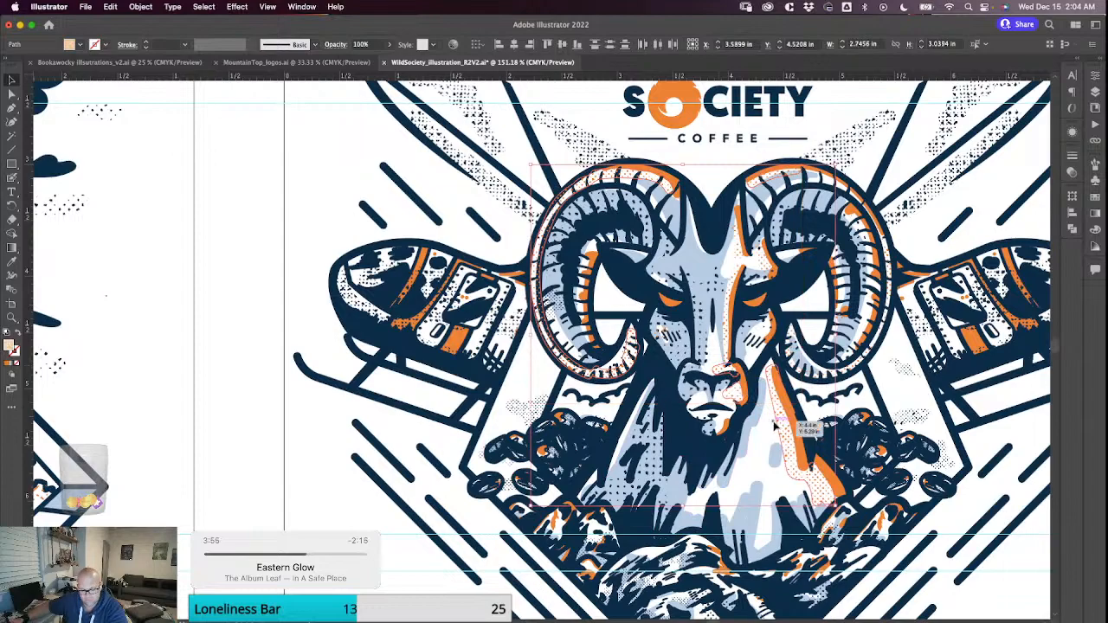
pyautogui.keyDown('shift'); pyautogui.click(784, 416); pyautogui.keyUp('shift')
pyautogui.press('super+shift+a')
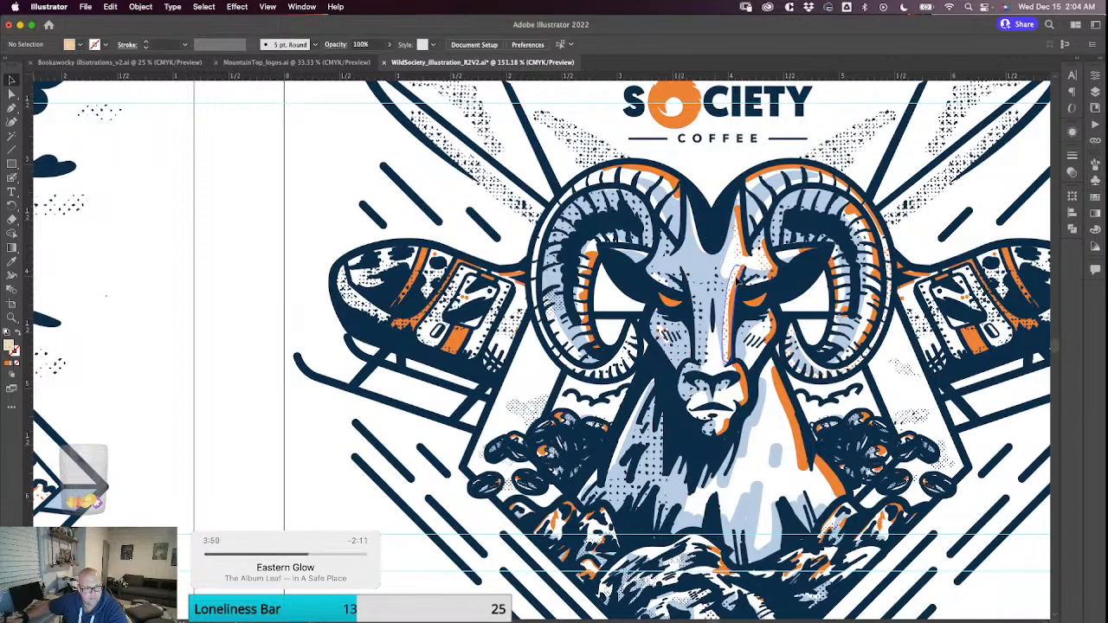
pyautogui.click(736, 268)
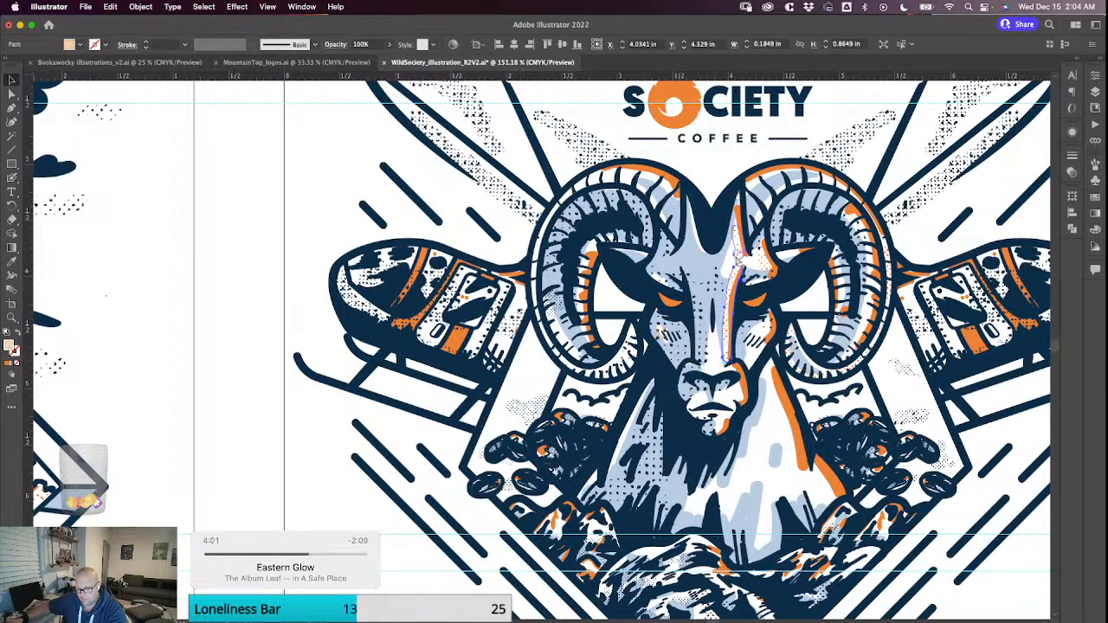
pyautogui.press('super+f')
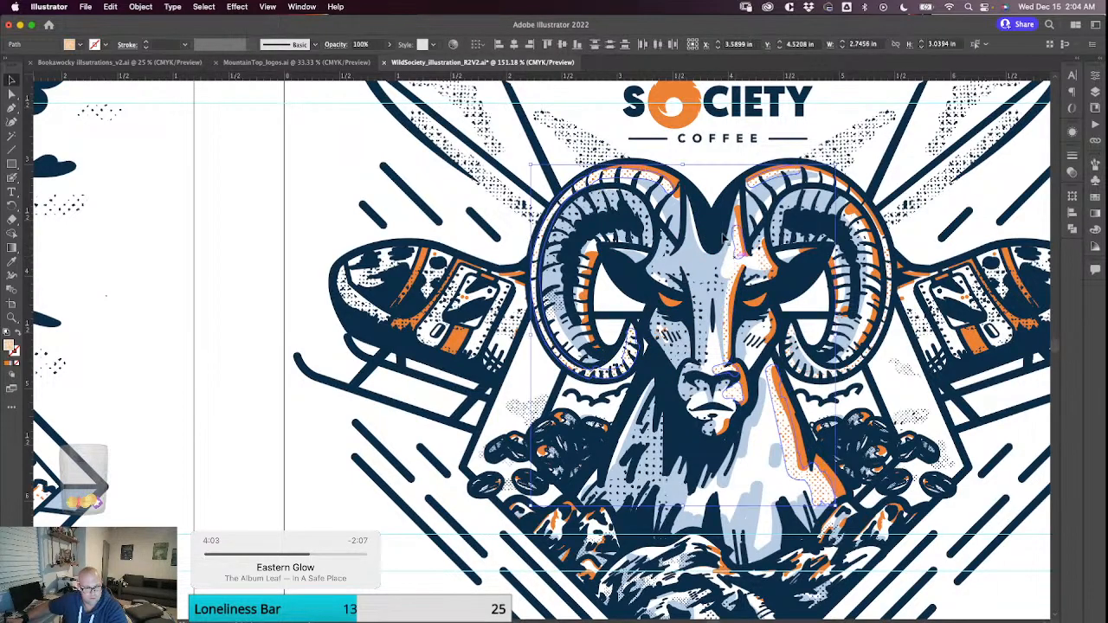
pyautogui.click(336, 162)
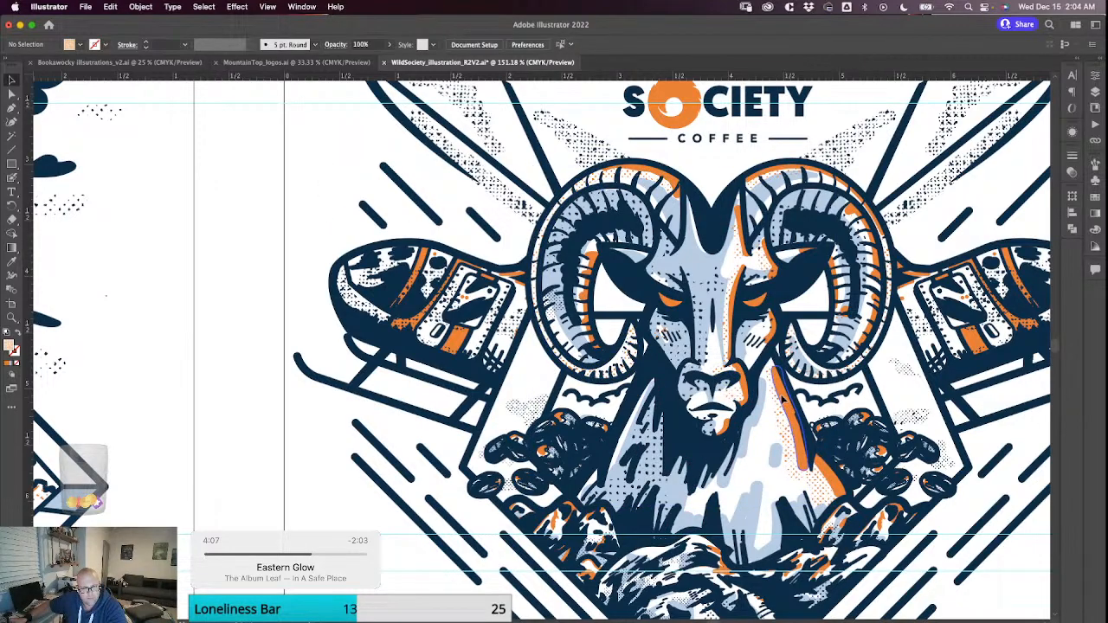
# Reuse the neck highlight's solid orange with the Blob Brush to paint highlights down the neck's left edge and onto the left shoulder.
pyautogui.click(787, 402)
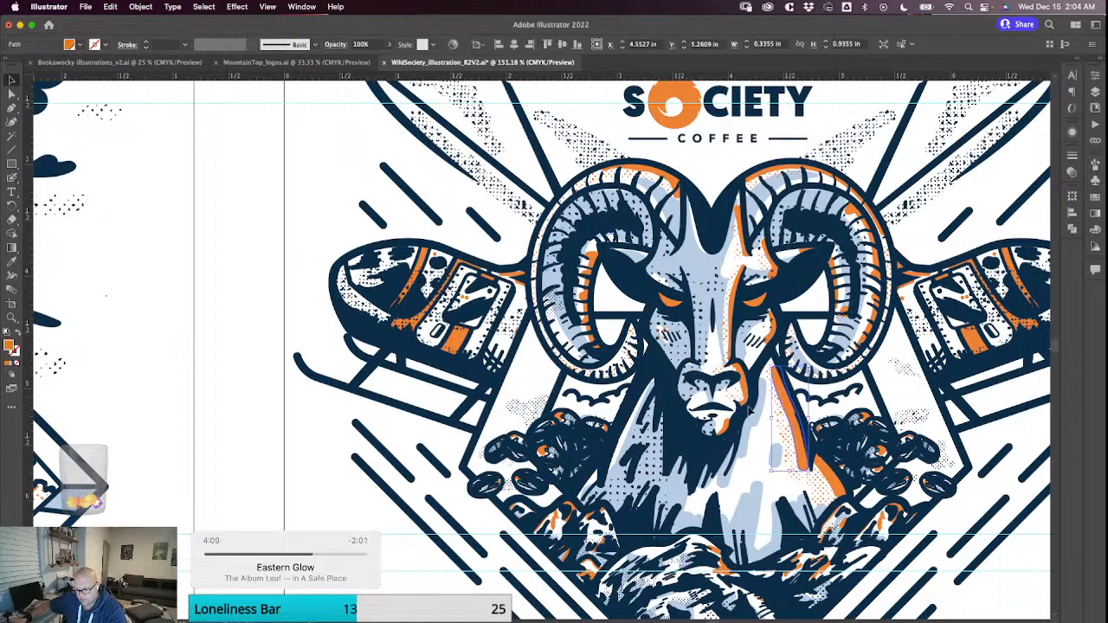
pyautogui.hotkey('shift', 'b')
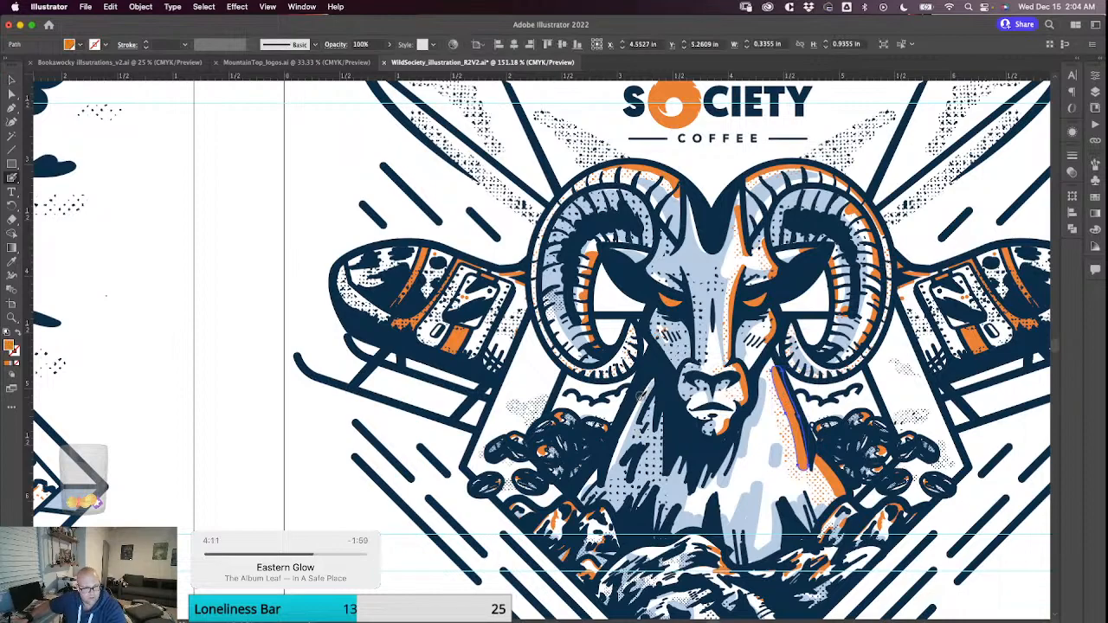
pyautogui.moveTo(640, 392); pyautogui.dragTo(629, 415)
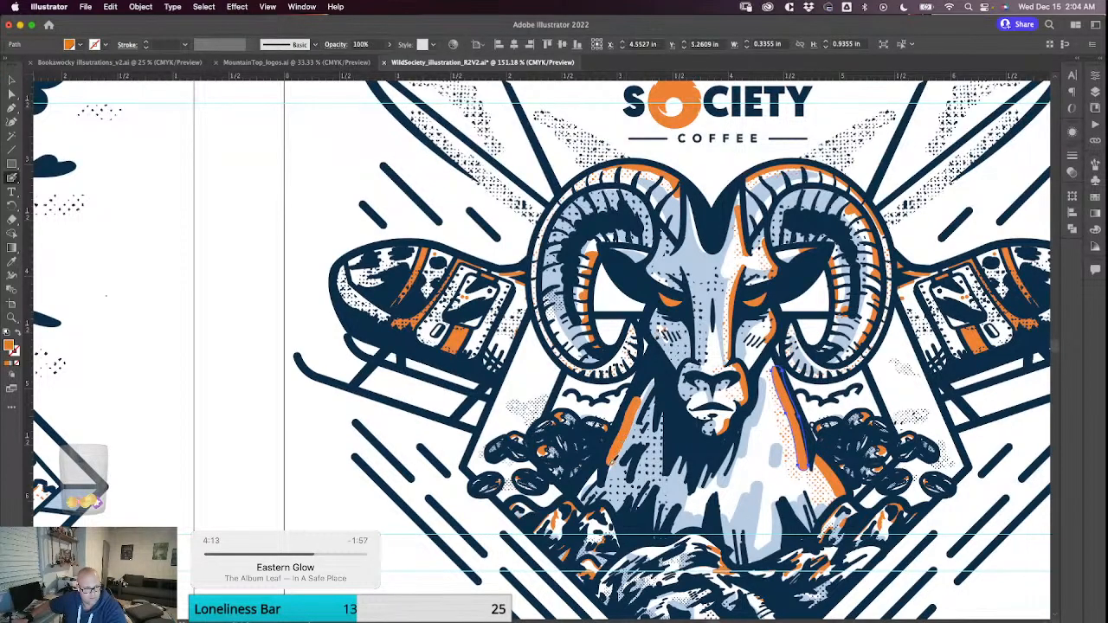
pyautogui.moveTo(611, 462); pyautogui.dragTo(610, 466)
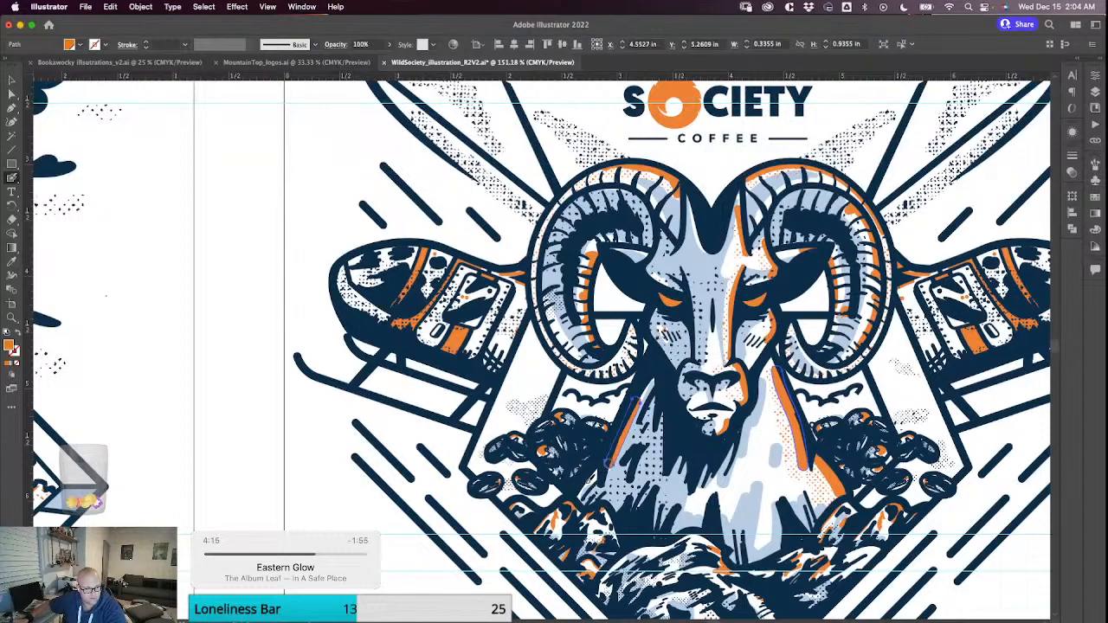
pyautogui.click(596, 470)
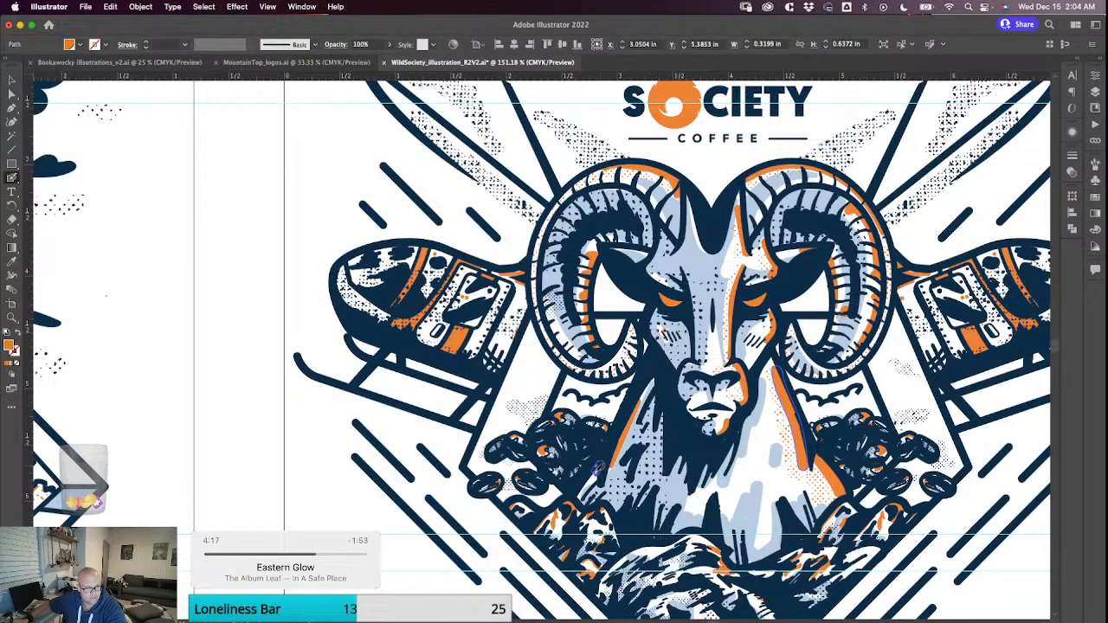
pyautogui.moveTo(590, 478); pyautogui.dragTo(588, 483)
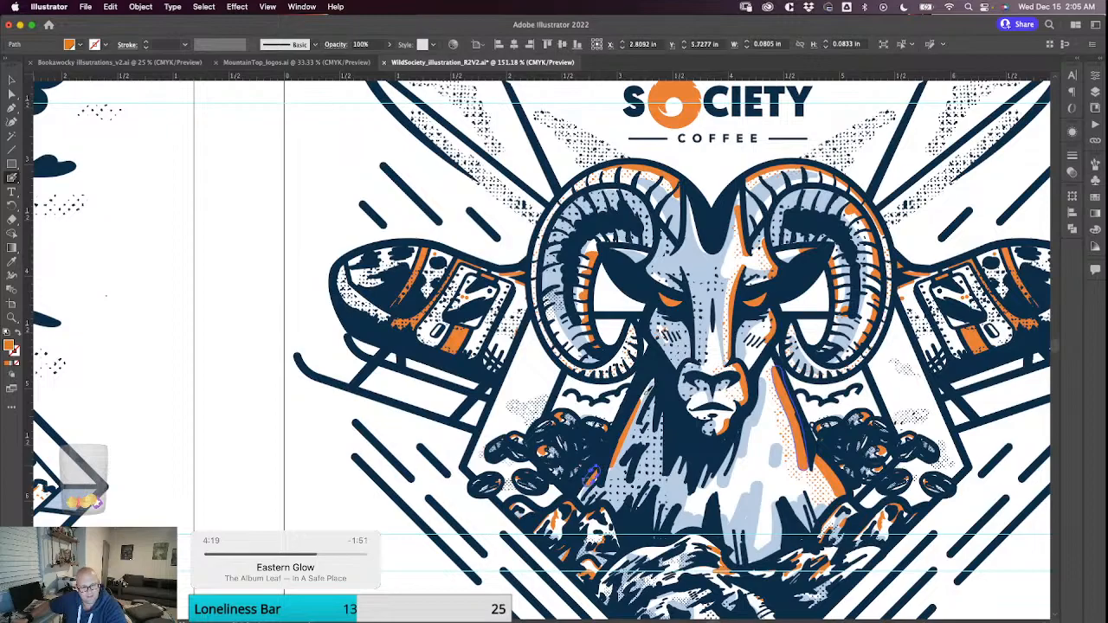
# Paint solid orange highlights inside the right horn's lower curl and a small touch on the right ear.
pyautogui.moveTo(737, 301)
pyautogui.mouseDown()
pyautogui.moveTo(644, 405)
pyautogui.moveTo(683, 325)
pyautogui.mouseUp()
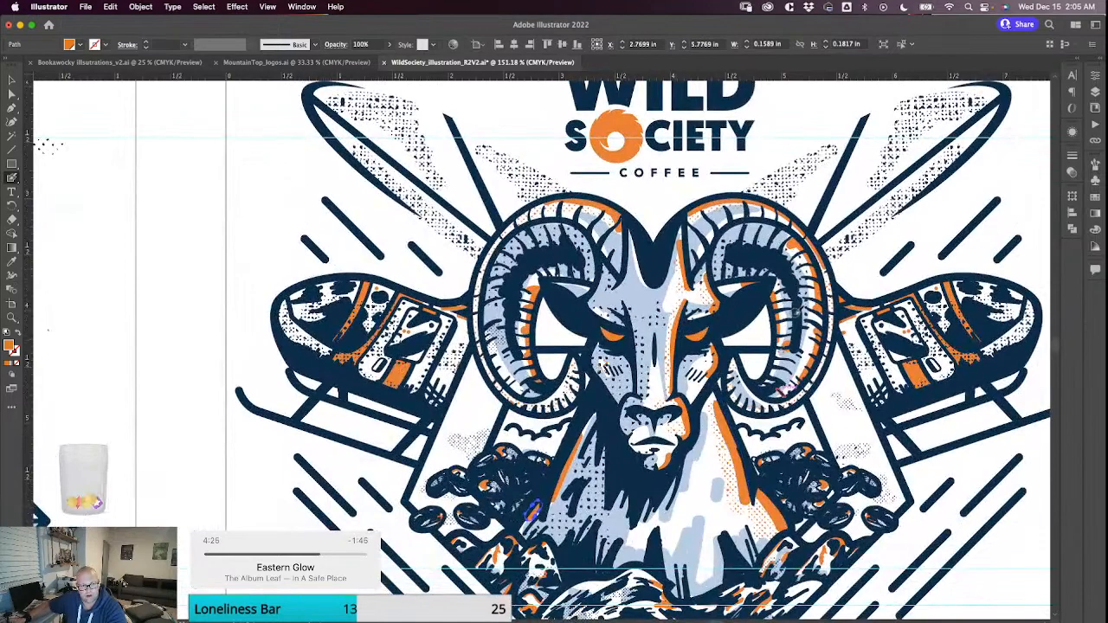
pyautogui.moveTo(742, 381); pyautogui.dragTo(769, 399)
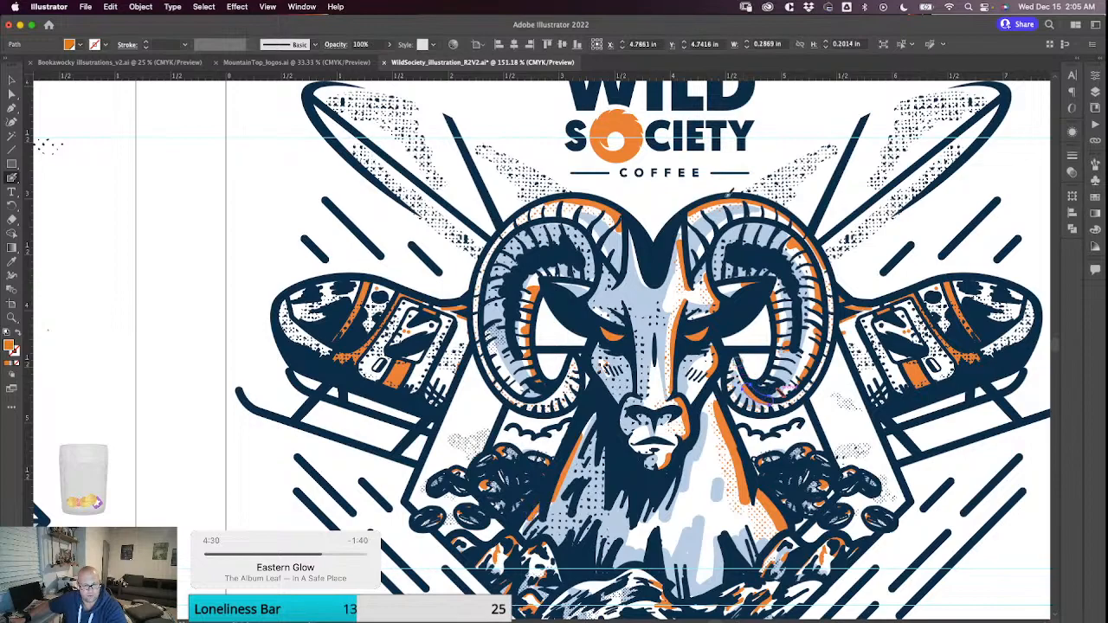
pyautogui.press('super+shift+a')
pyautogui.moveTo(775, 280); pyautogui.dragTo(747, 313)
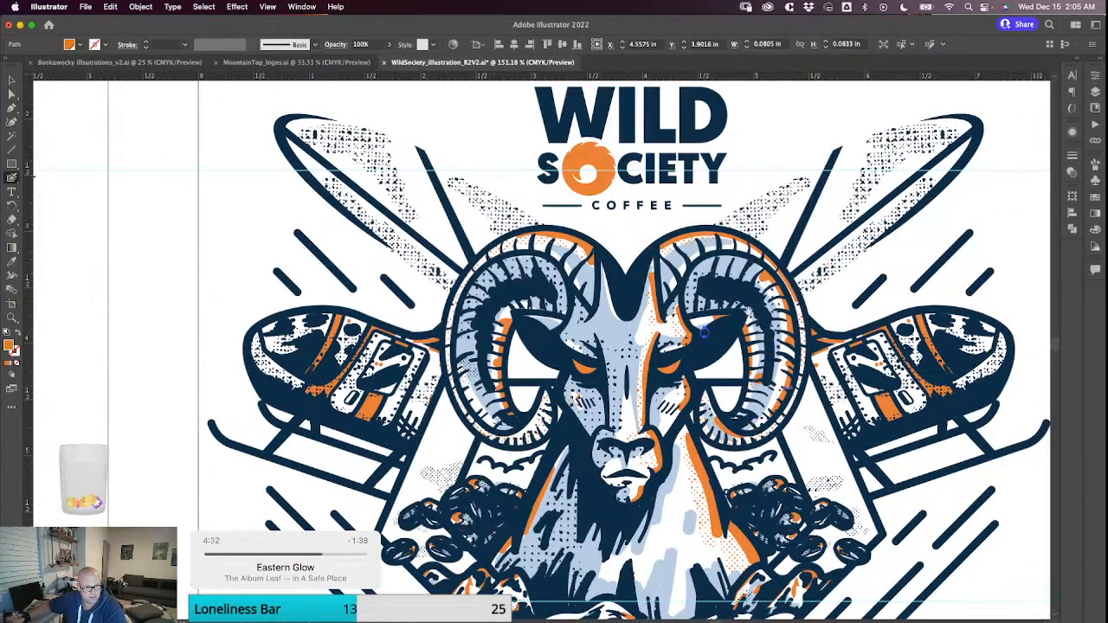
# Reuse the face's navy halftone fill with the Blob Brush to shade the left horn's base and the right horn's inner band.
pyautogui.moveTo(525, 390); pyautogui.dragTo(638, 380)
pyautogui.press('v')
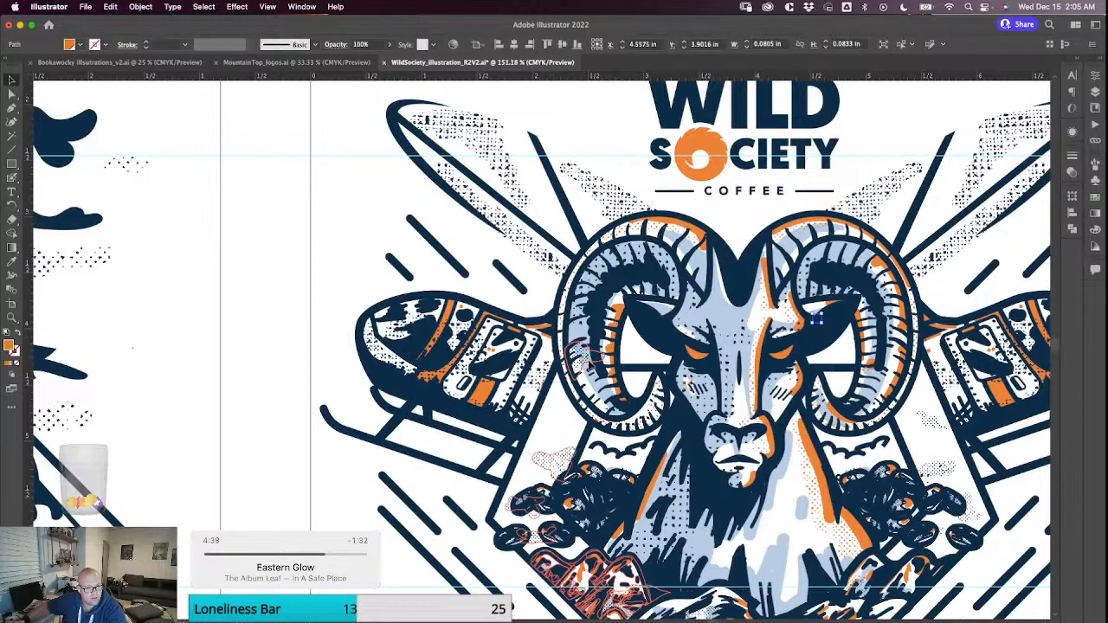
pyautogui.click(587, 361)
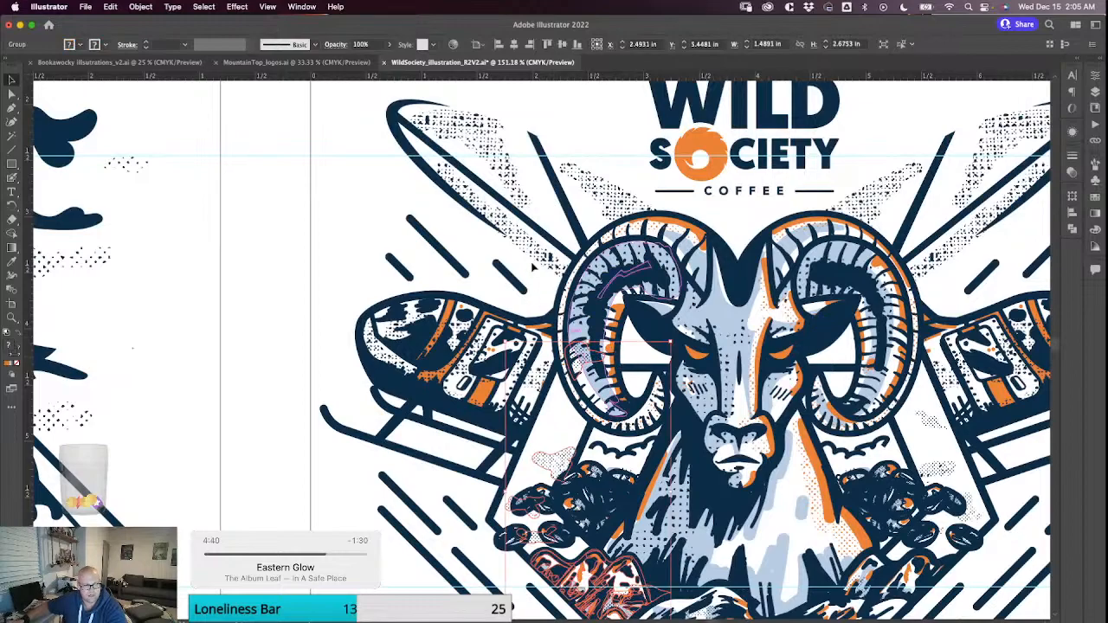
pyautogui.press('super+shift+a')
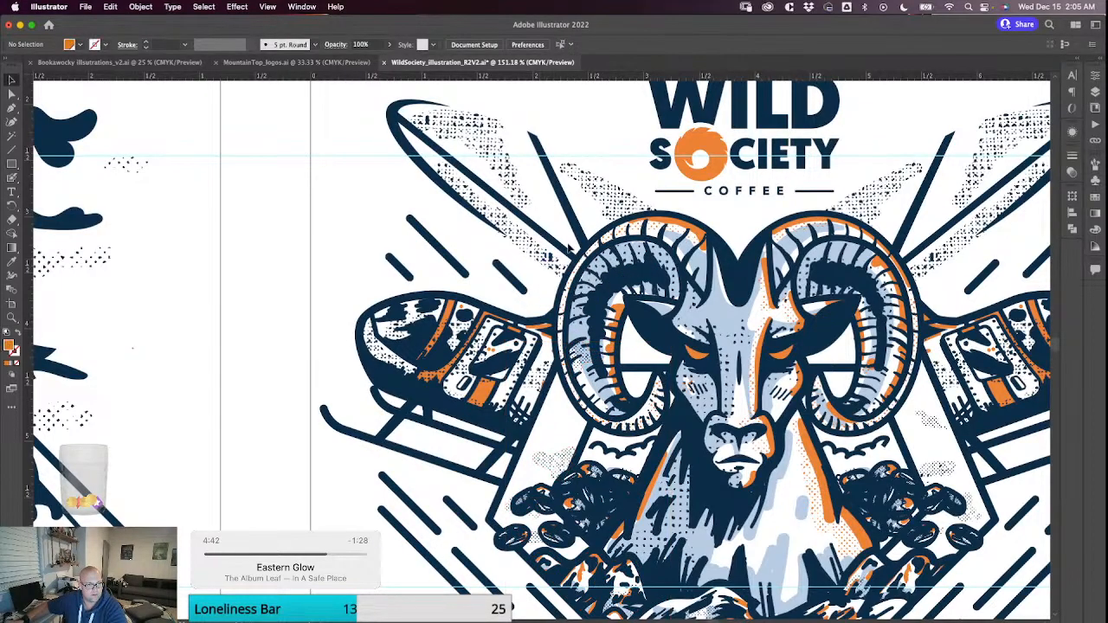
pyautogui.click(729, 364)
pyautogui.hotkey('shift', 'b')
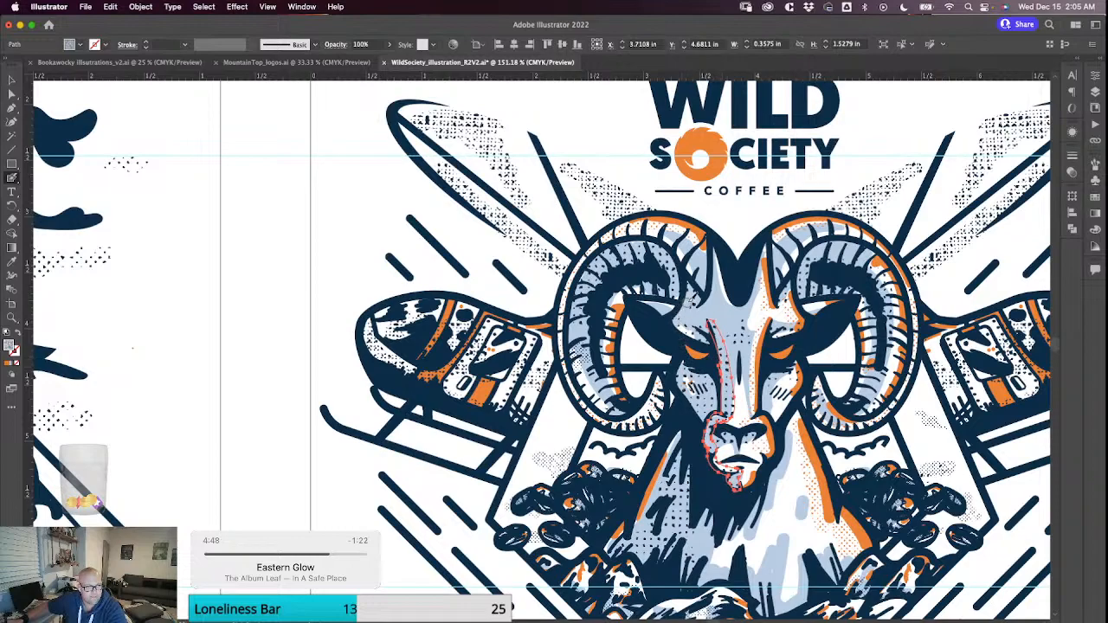
pyautogui.moveTo(691, 314)
pyautogui.mouseDown()
pyautogui.moveTo(708, 327)
pyautogui.moveTo(715, 269)
pyautogui.moveTo(697, 275)
pyautogui.moveTo(689, 260)
pyautogui.moveTo(706, 260)
pyautogui.moveTo(663, 235)
pyautogui.mouseUp()
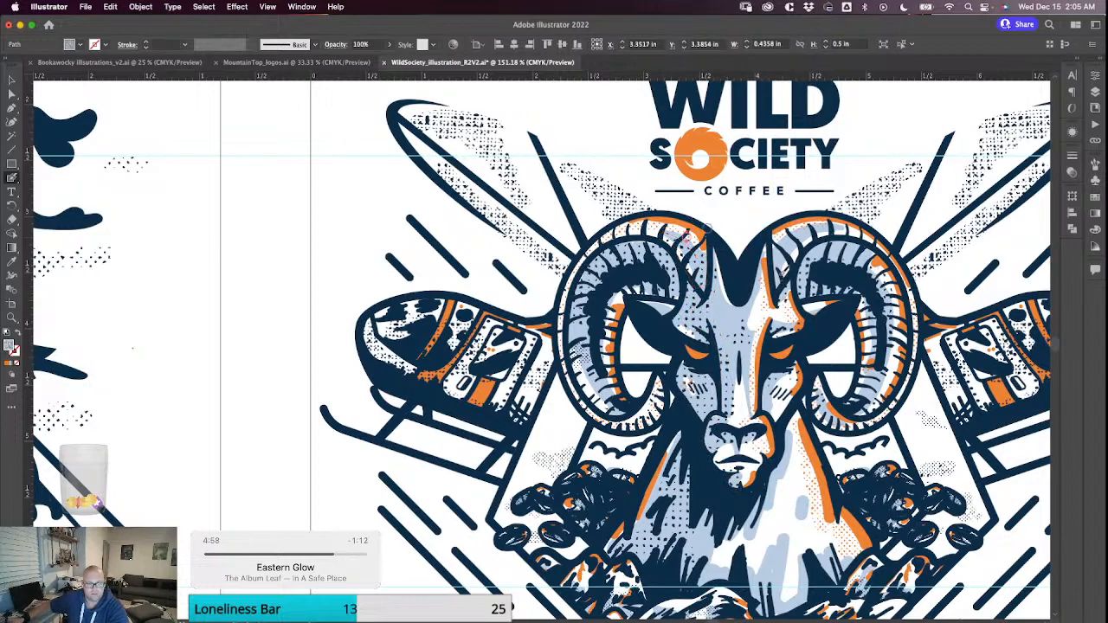
pyautogui.moveTo(777, 248)
pyautogui.mouseDown()
pyautogui.moveTo(825, 259)
pyautogui.moveTo(813, 275)
pyautogui.moveTo(885, 279)
pyautogui.moveTo(809, 261)
pyautogui.moveTo(854, 248)
pyautogui.moveTo(834, 245)
pyautogui.moveTo(794, 283)
pyautogui.moveTo(866, 309)
pyautogui.moveTo(875, 298)
pyautogui.moveTo(866, 393)
pyautogui.mouseUp()
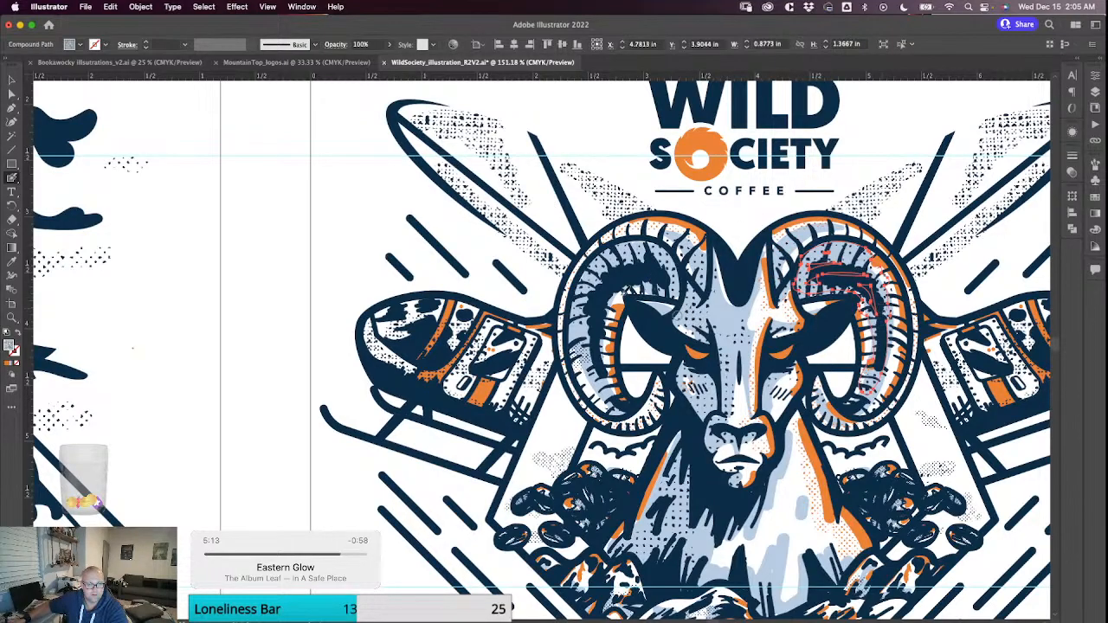
# Paint navy halftone shading down the left horn's lower outer side and on the upper left of the neck.
pyautogui.moveTo(590, 317)
pyautogui.mouseDown()
pyautogui.moveTo(598, 376)
pyautogui.moveTo(611, 394)
pyautogui.moveTo(606, 385)
pyautogui.mouseUp()
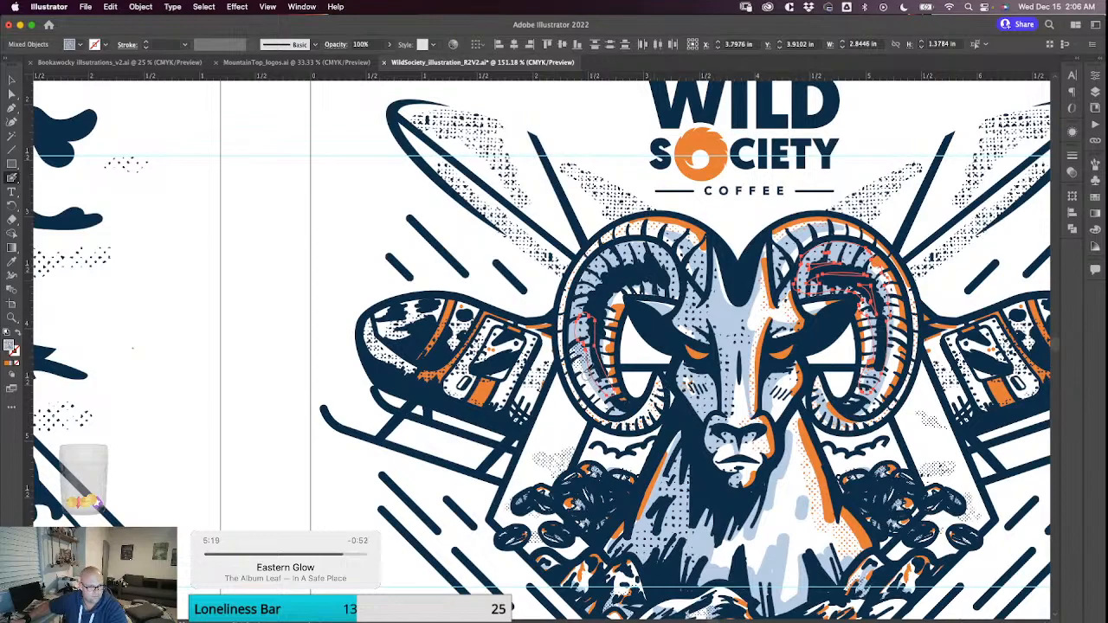
pyautogui.moveTo(576, 355); pyautogui.dragTo(616, 409)
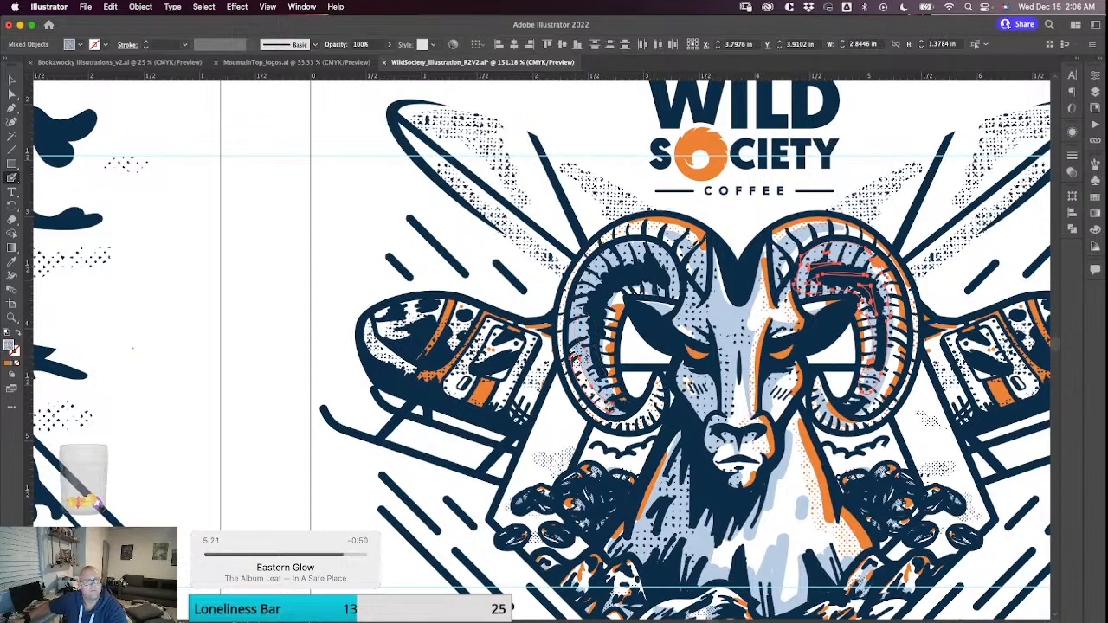
pyautogui.moveTo(684, 426); pyautogui.dragTo(672, 455)
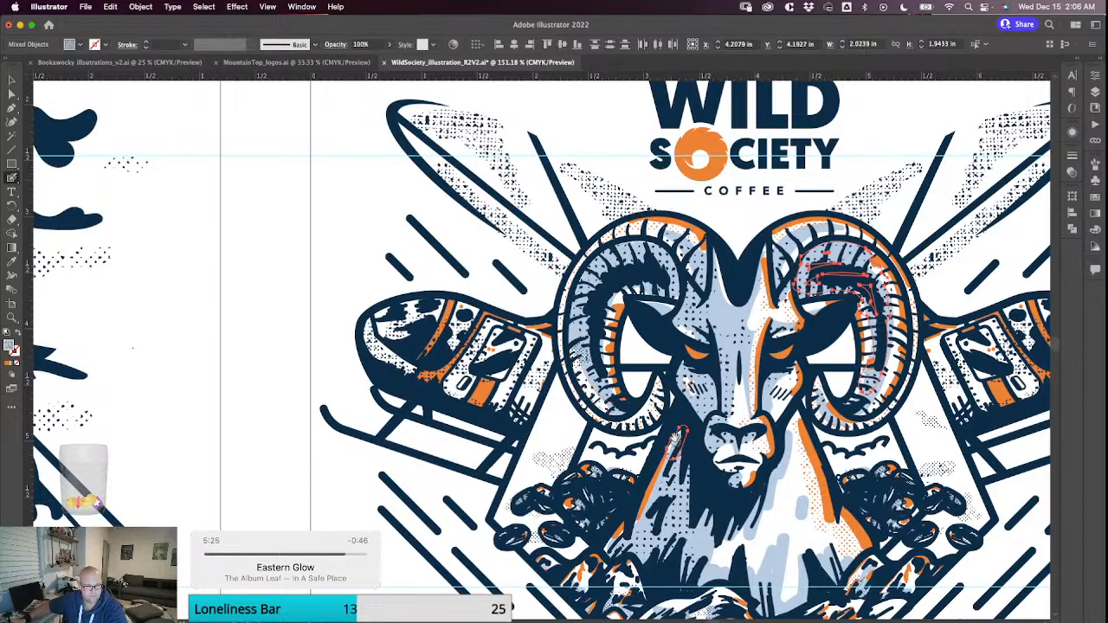
# Paint navy halftone shading below the ram's beard and along the base of the chest, and deselect the artwork.
pyautogui.scroll(-5, 675, 441)
pyautogui.moveTo(686, 419); pyautogui.dragTo(681, 411)
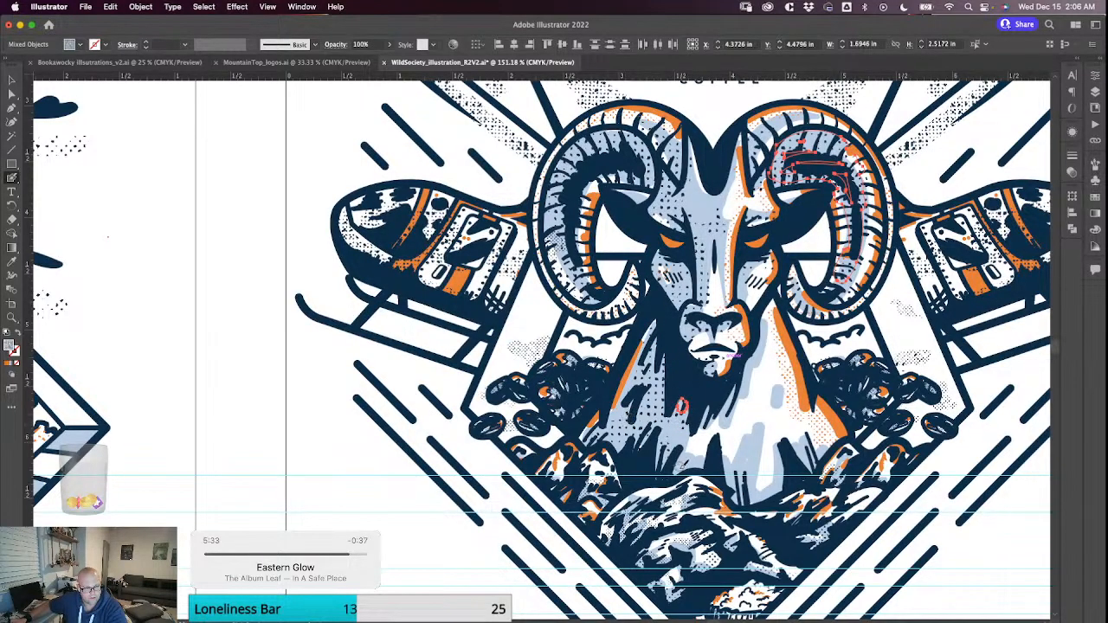
pyautogui.moveTo(675, 436)
pyautogui.mouseDown()
pyautogui.moveTo(674, 463)
pyautogui.moveTo(703, 460)
pyautogui.moveTo(682, 444)
pyautogui.moveTo(661, 456)
pyautogui.mouseUp()
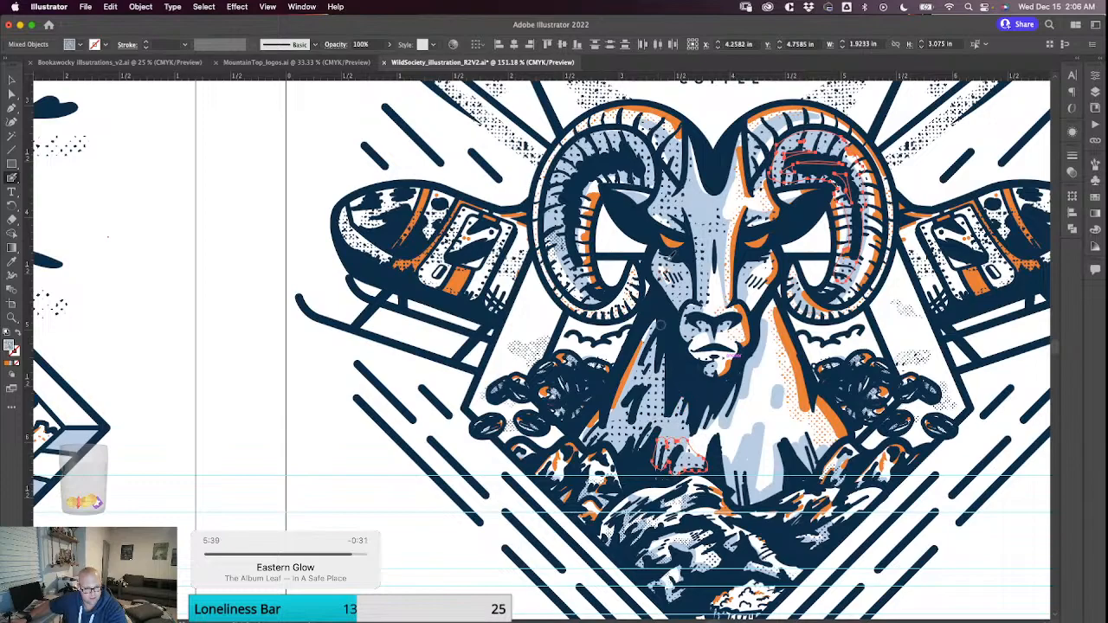
pyautogui.press('v')
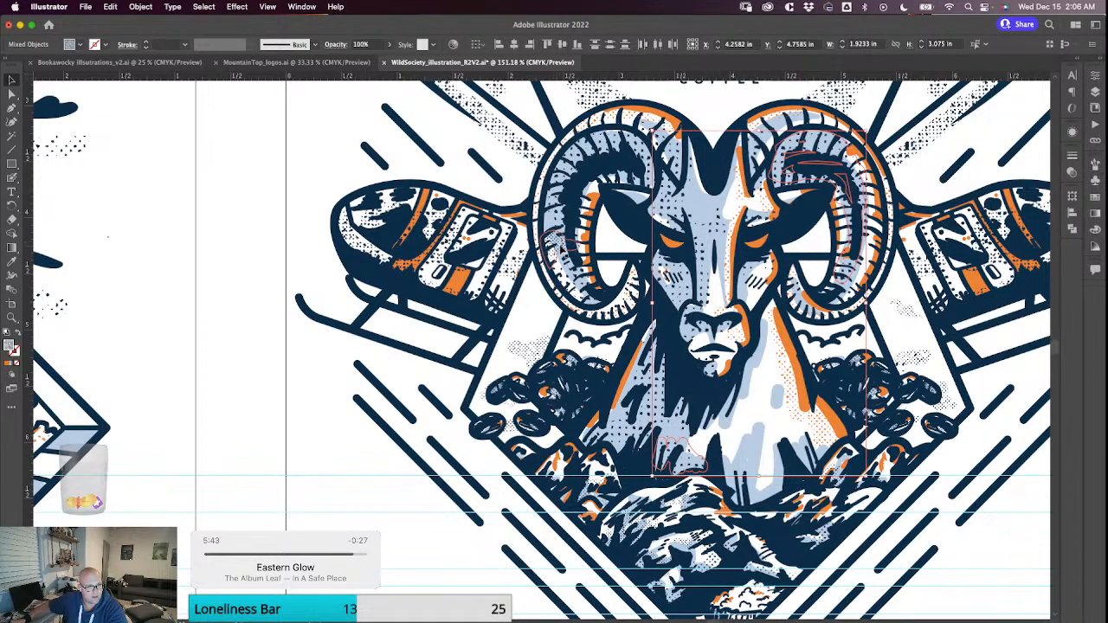
pyautogui.click(561, 243)
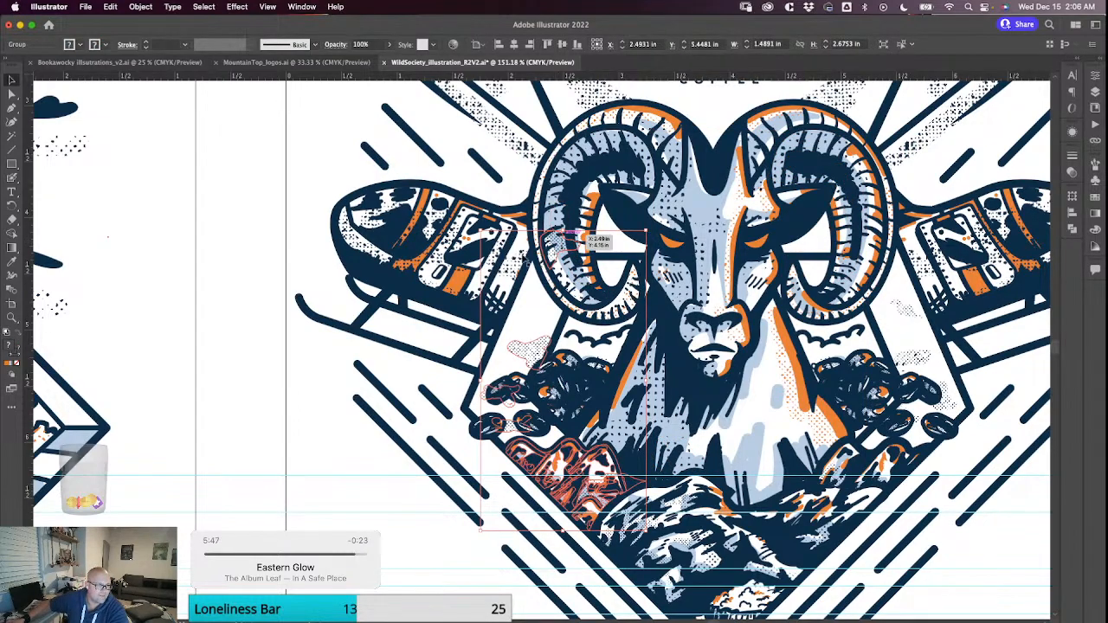
pyautogui.click(407, 507)
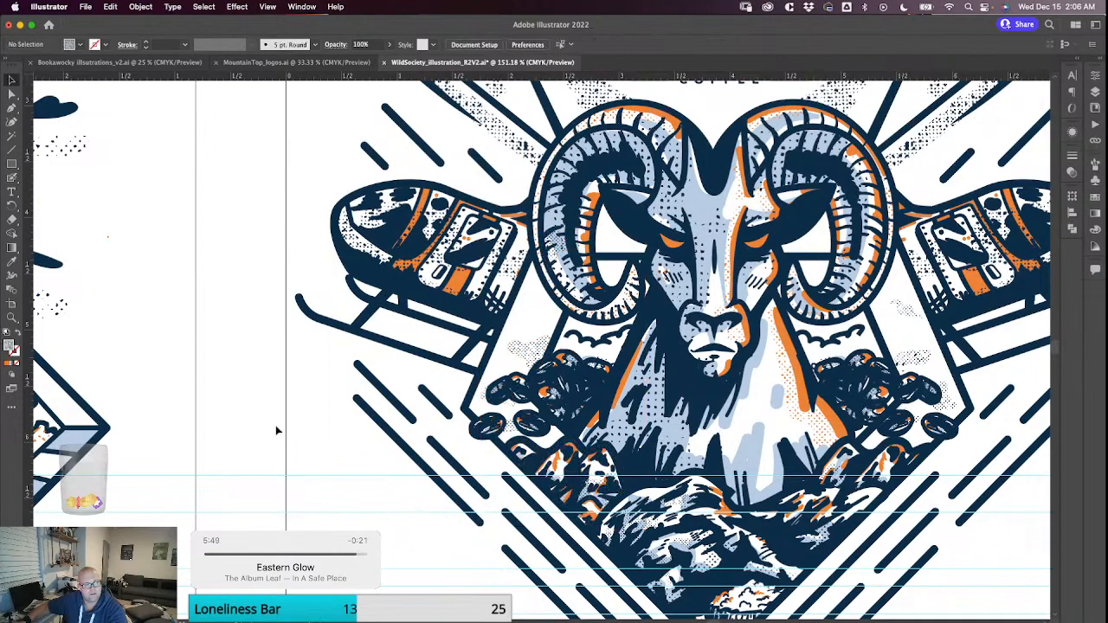
# Examine the shading on the ram's face, horns and neck, both close up and within the whole illustration.
pyautogui.click(12, 262)
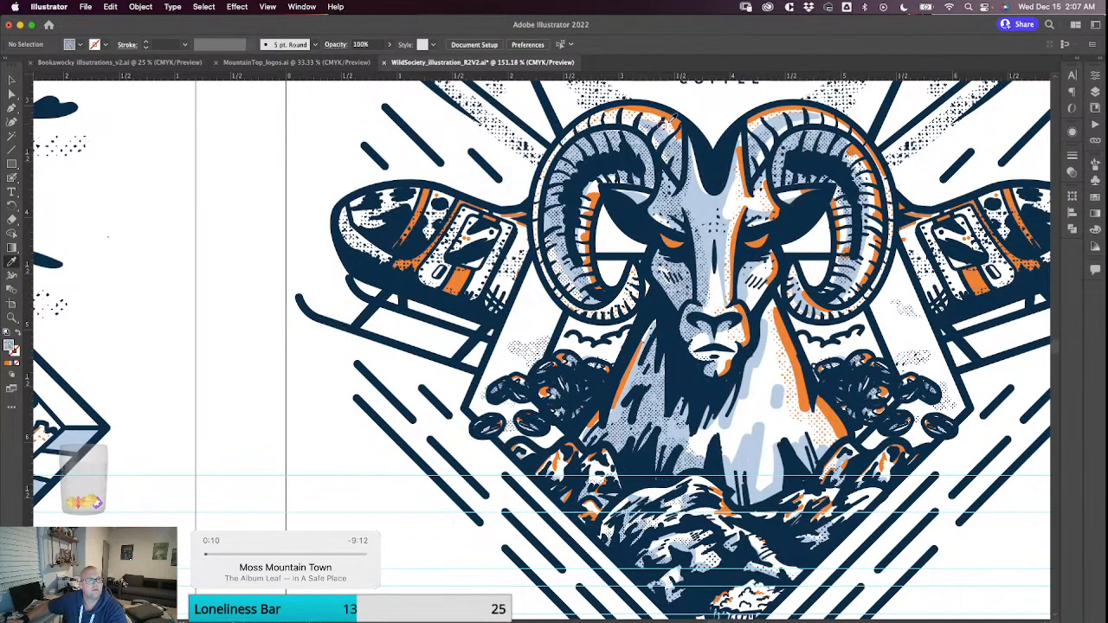
pyautogui.scroll(2, 641, 273)
pyautogui.scroll(-3, 658, 276)
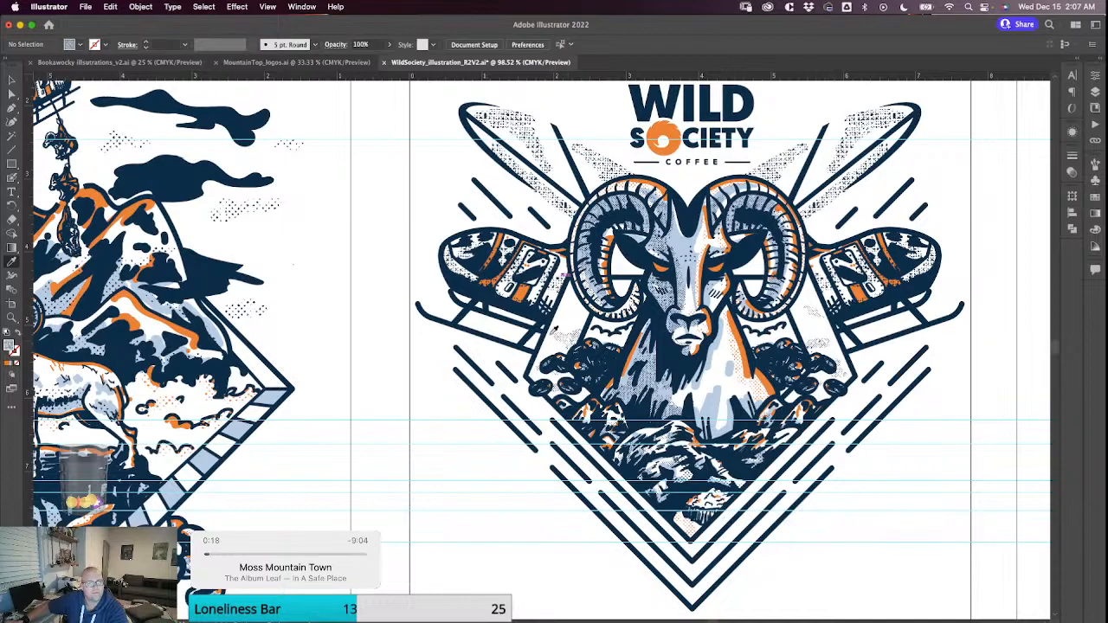
pyautogui.moveTo(601, 264); pyautogui.dragTo(545, 298)
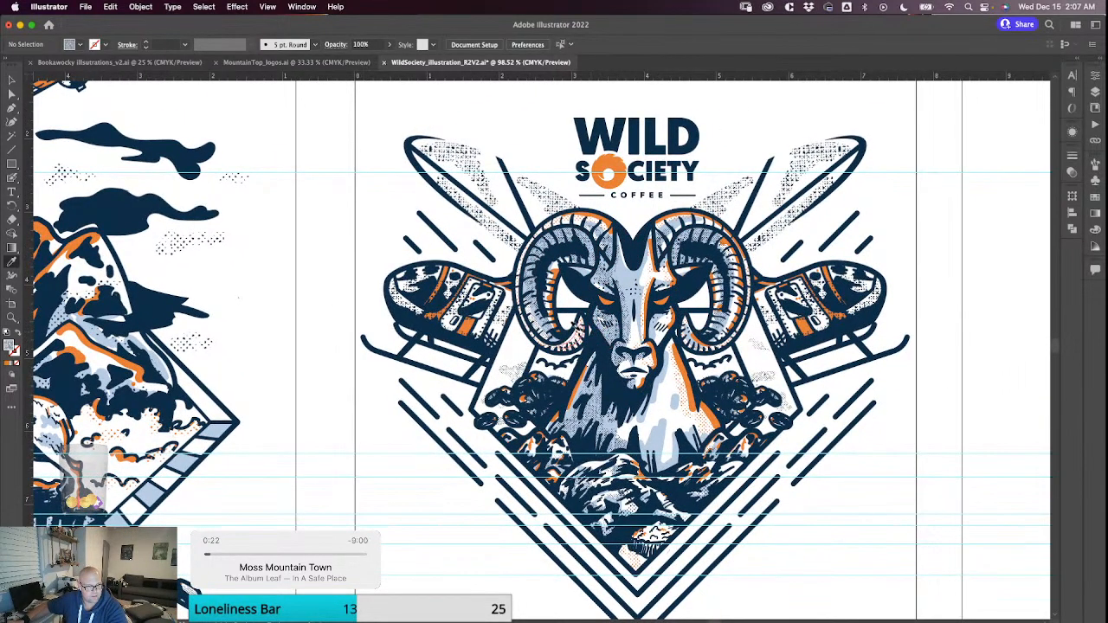
pyautogui.press('v')
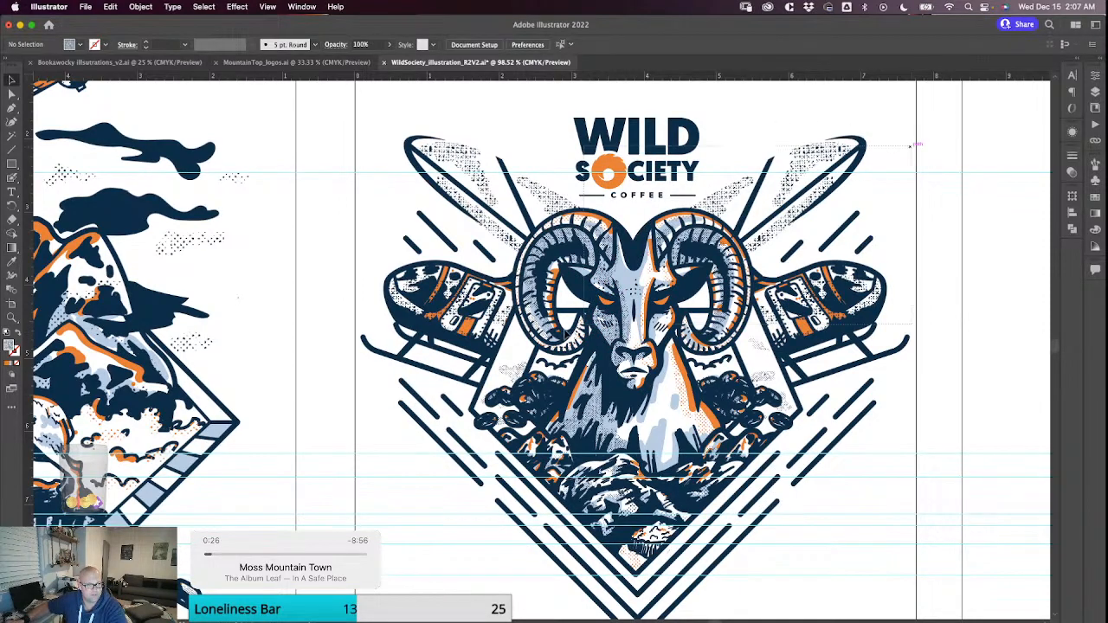
pyautogui.click(582, 308)
pyautogui.scroll(3, 581, 311)
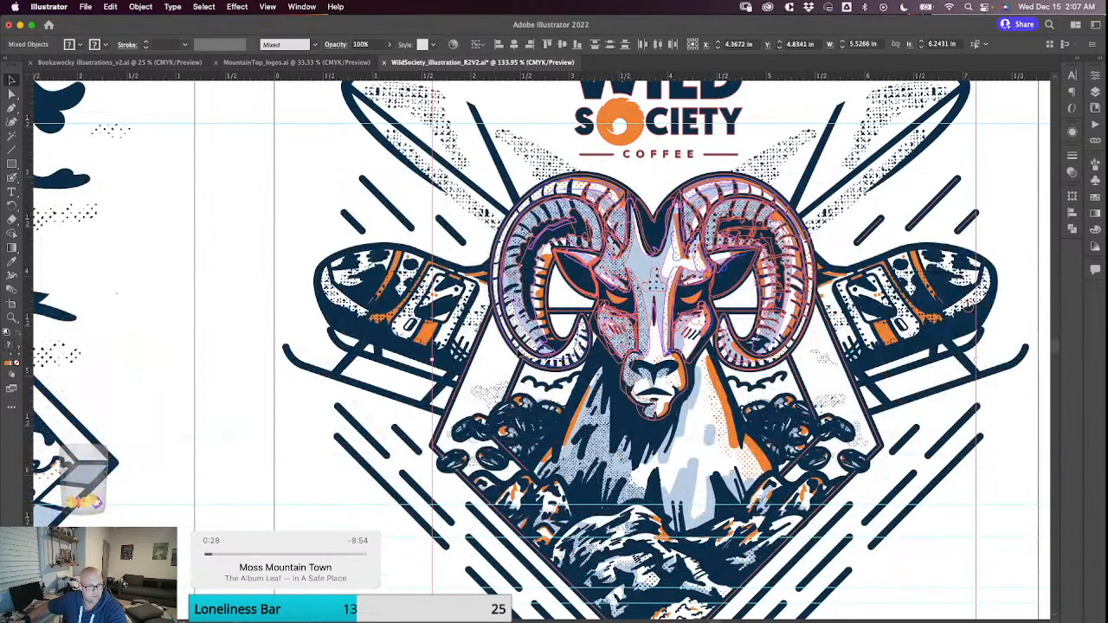
pyautogui.click(311, 230)
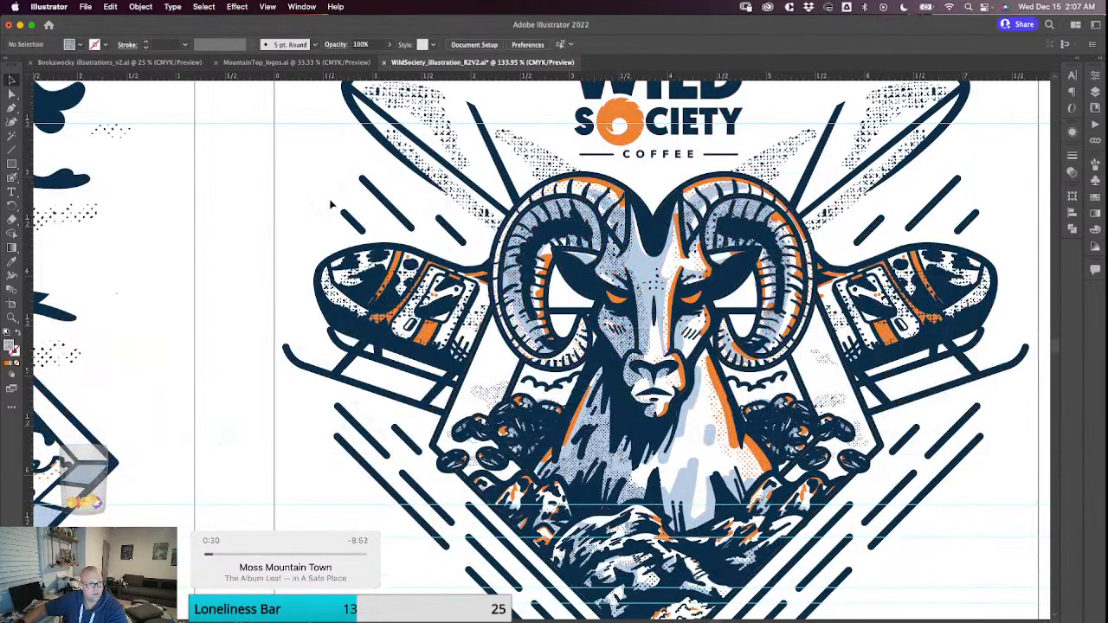
pyautogui.click(13, 260)
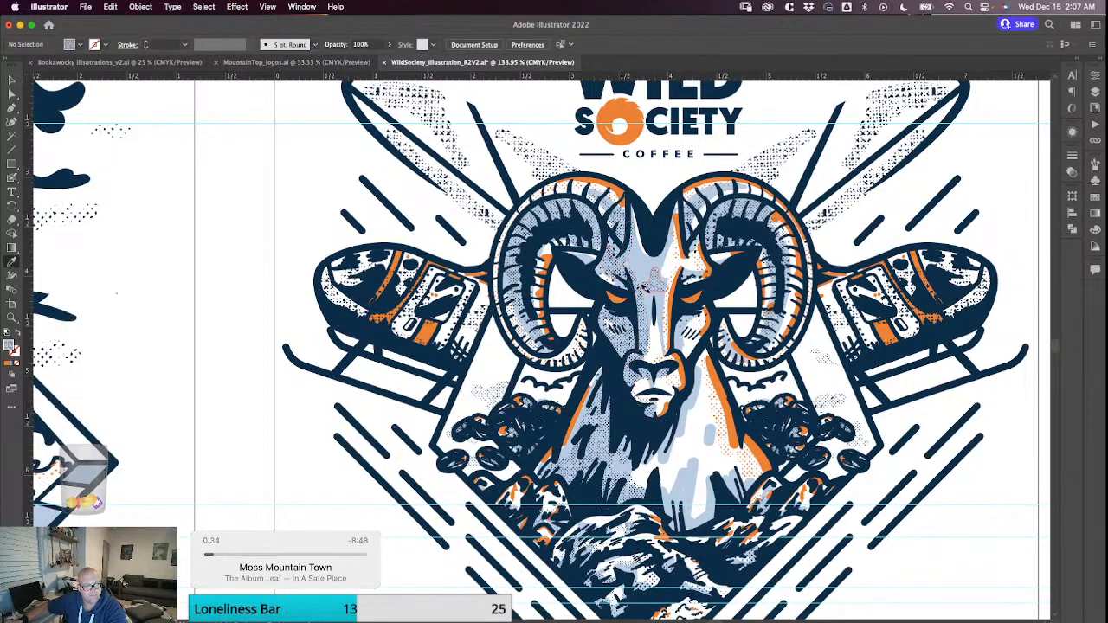
pyautogui.press('v')
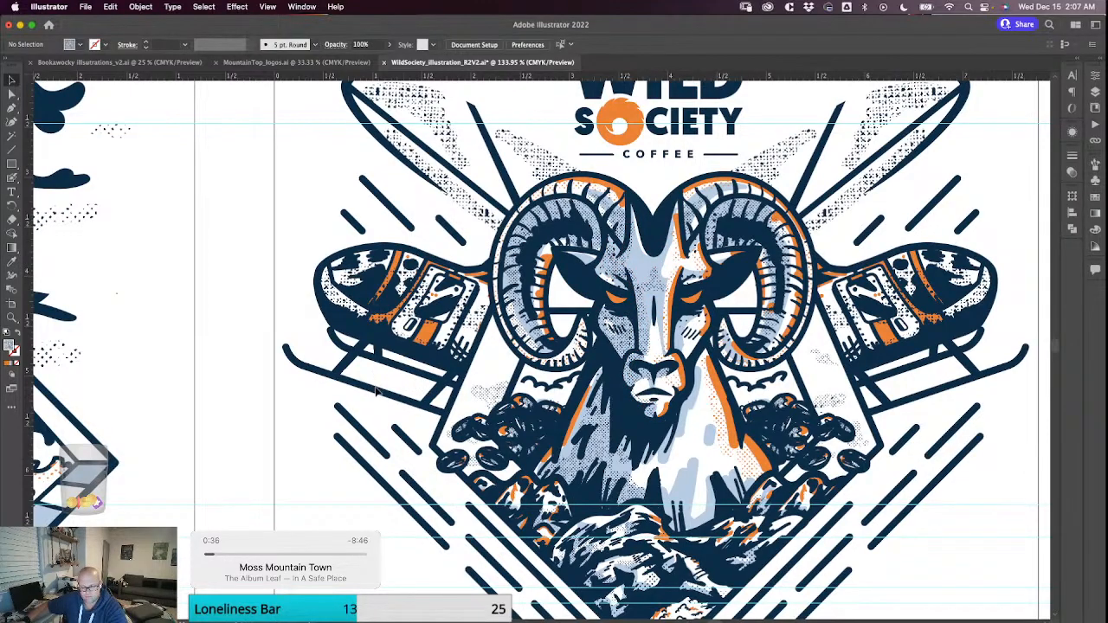
# Look over the empty third artboard and the ram reference logos and spare artwork placed above the artboards.
pyautogui.scroll(-5, 342, 465)
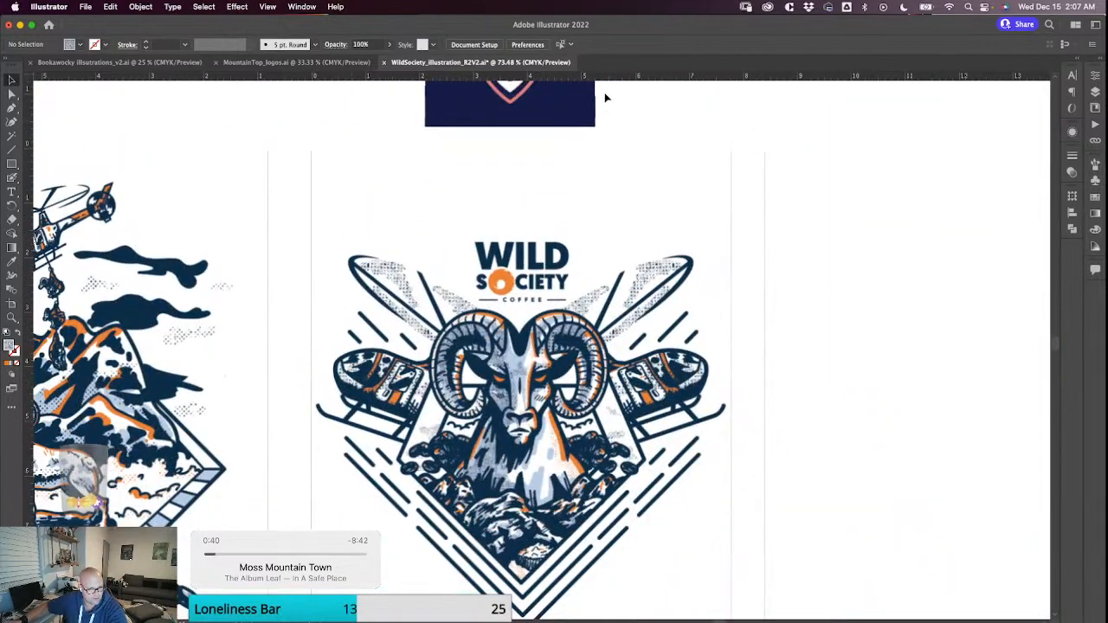
pyautogui.scroll(-1, 601, 200)
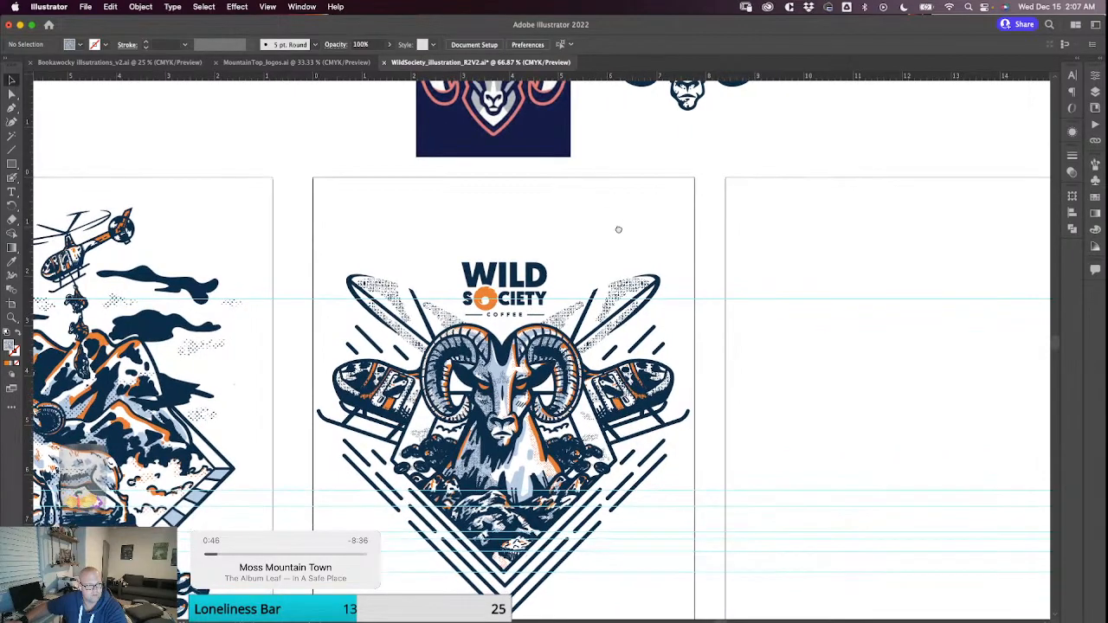
pyautogui.hscroll(5, 618, 230)
pyautogui.hscroll(5, 673, 255)
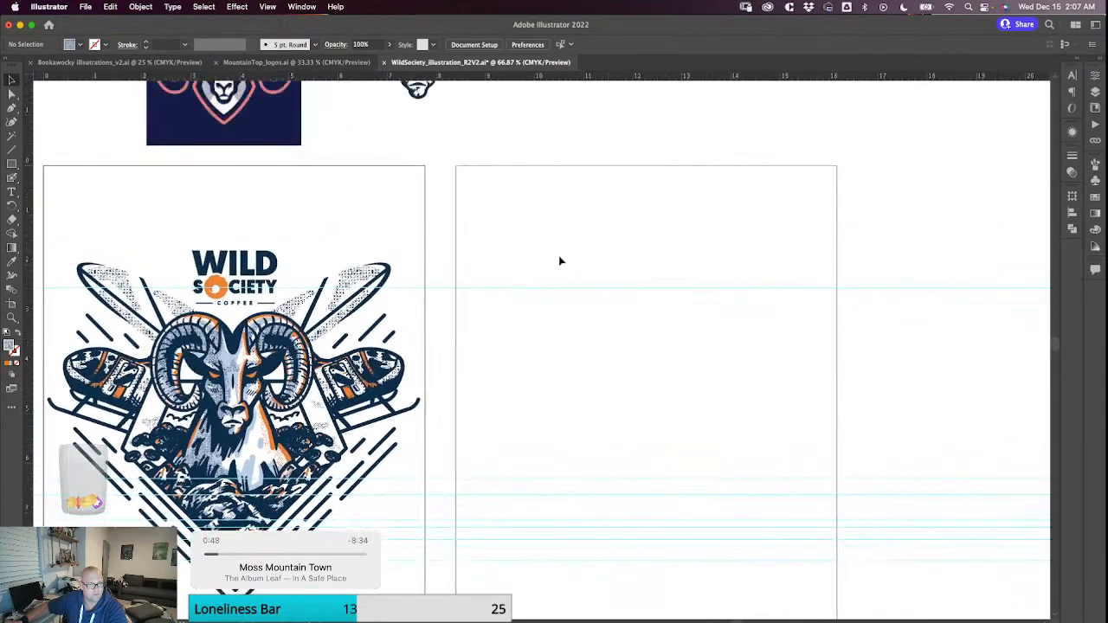
pyautogui.moveTo(586, 256); pyautogui.dragTo(588, 253)
pyautogui.scroll(-1, 589, 257)
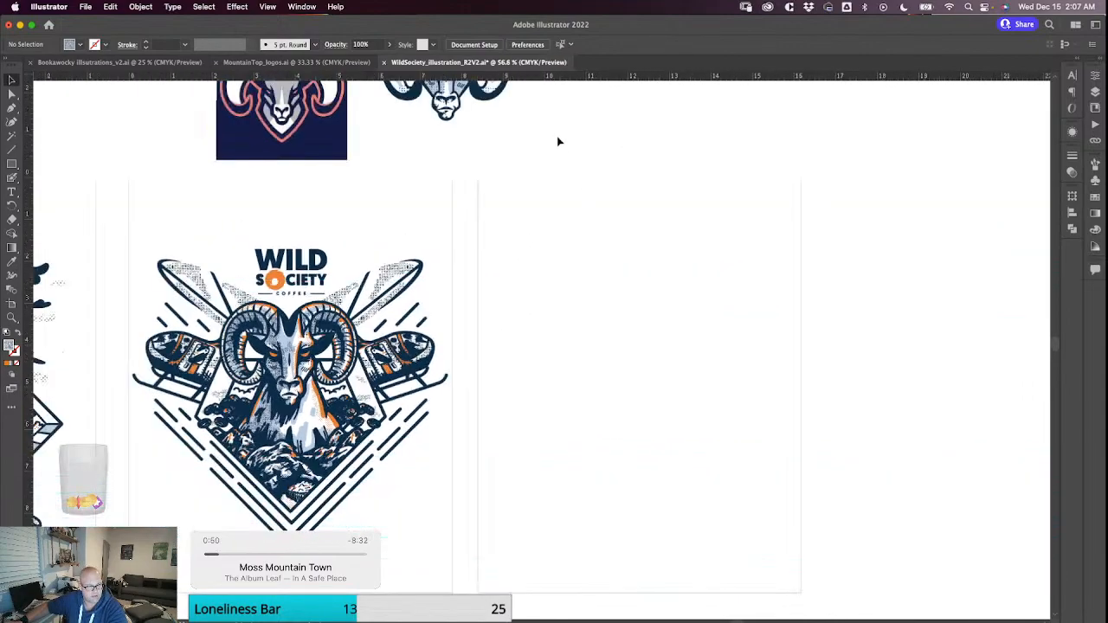
pyautogui.scroll(-3, 633, 258)
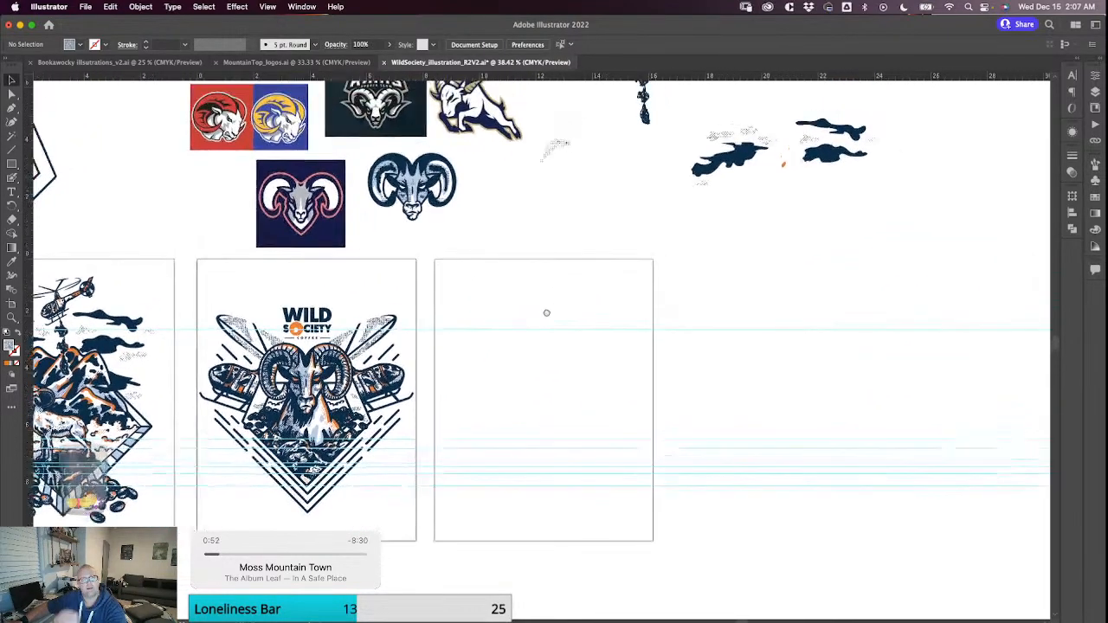
pyautogui.moveTo(508, 407); pyautogui.dragTo(510, 410)
pyautogui.moveTo(500, 339); pyautogui.dragTo(462, 336)
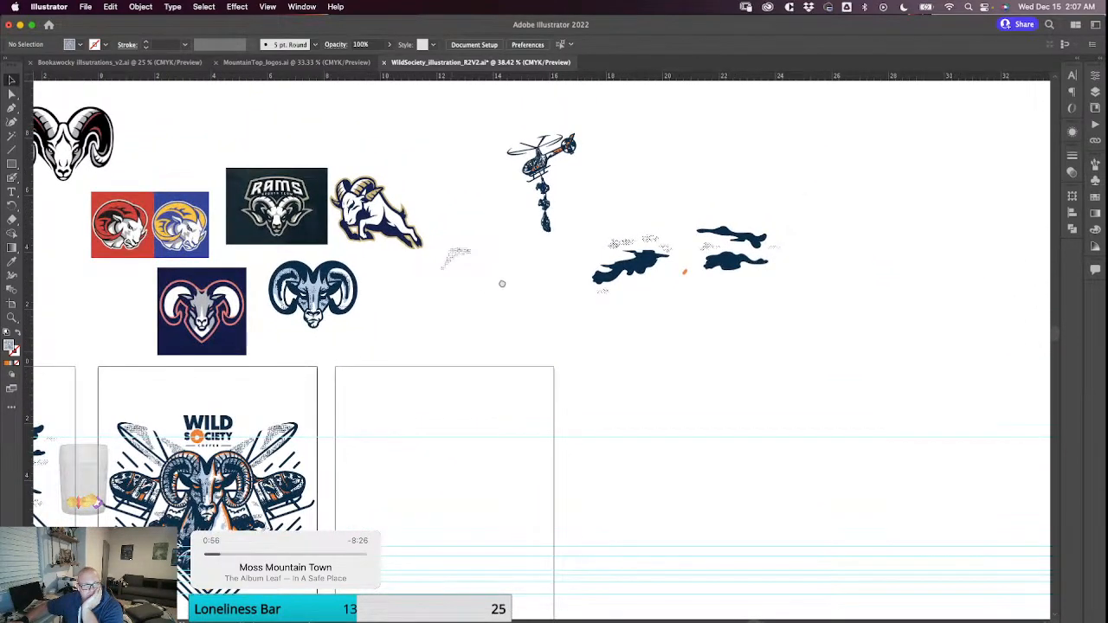
pyautogui.moveTo(529, 322); pyautogui.dragTo(522, 359)
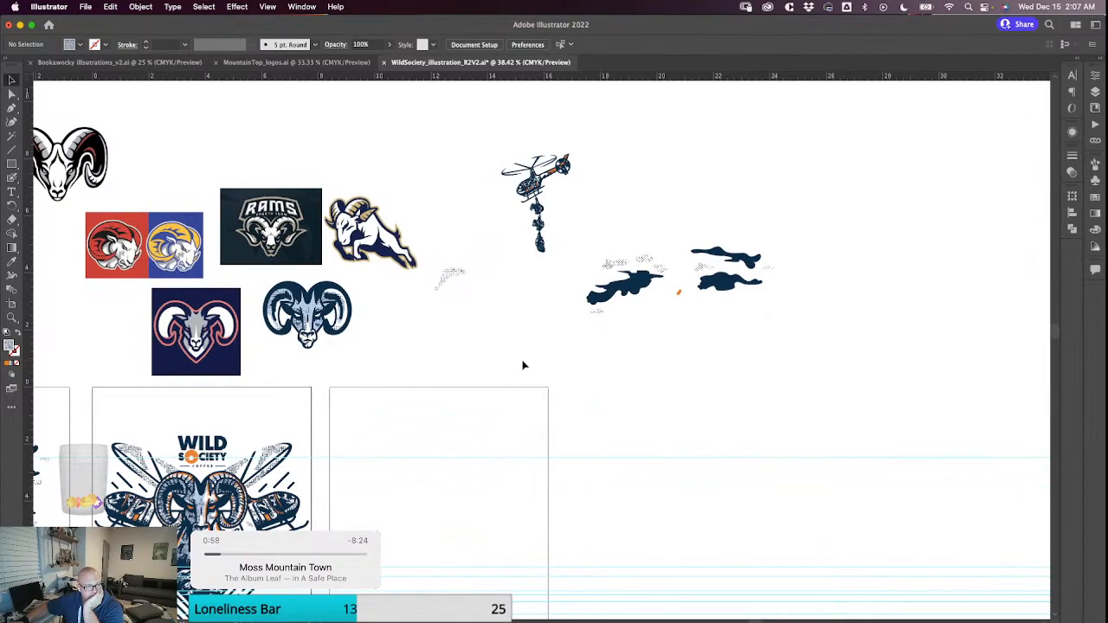
# Examine the tall helicopter and ribbon illustration set apart on the canvas, and return to the row of three artboards.
pyautogui.scroll(-1, 523, 365)
pyautogui.scroll(-5, 522, 412)
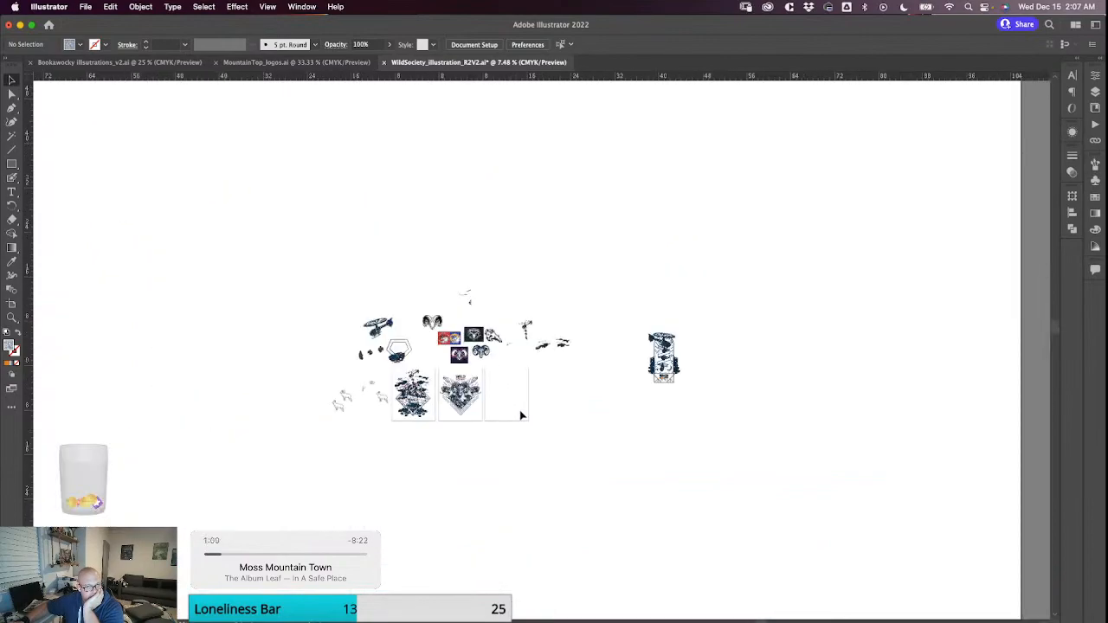
pyautogui.hscroll(2, 594, 307)
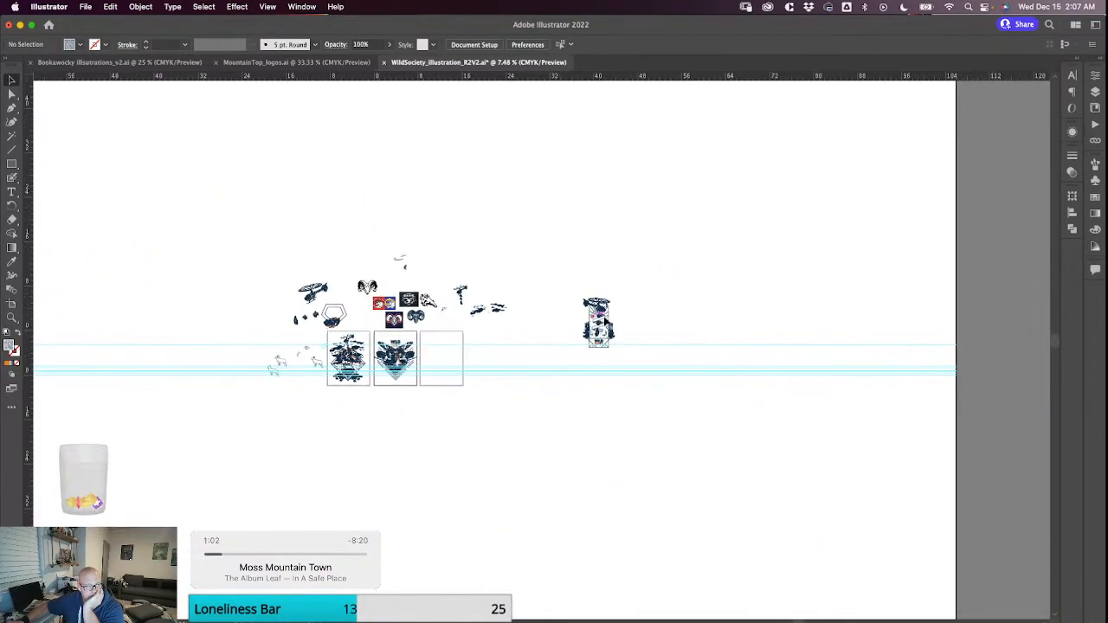
pyautogui.scroll(5, 623, 318)
pyautogui.scroll(1, 623, 318)
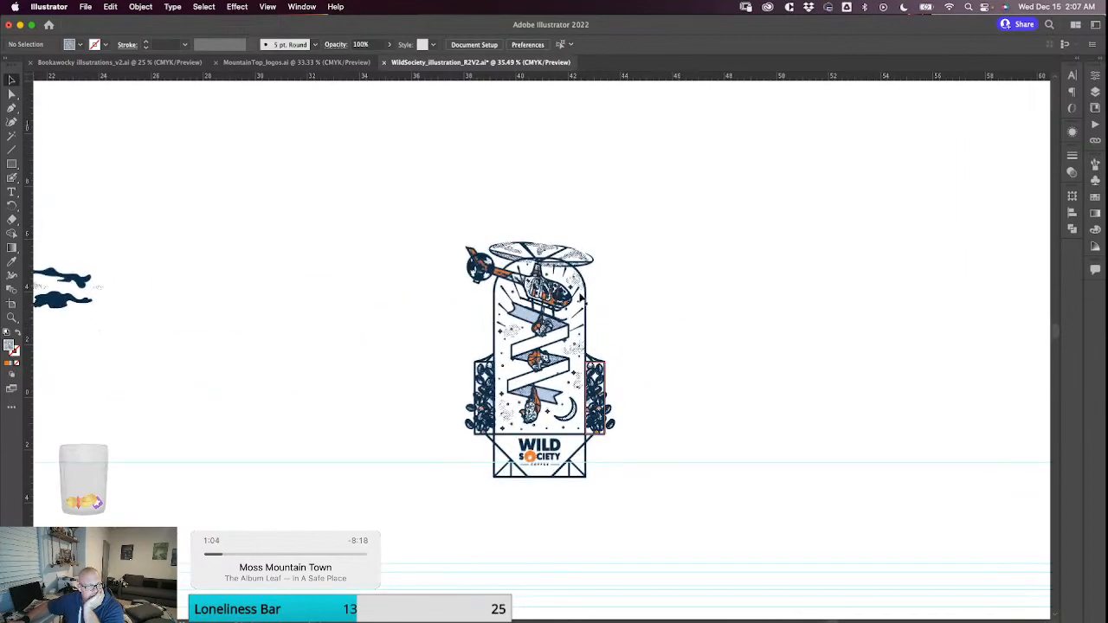
pyautogui.moveTo(623, 290); pyautogui.dragTo(697, 212)
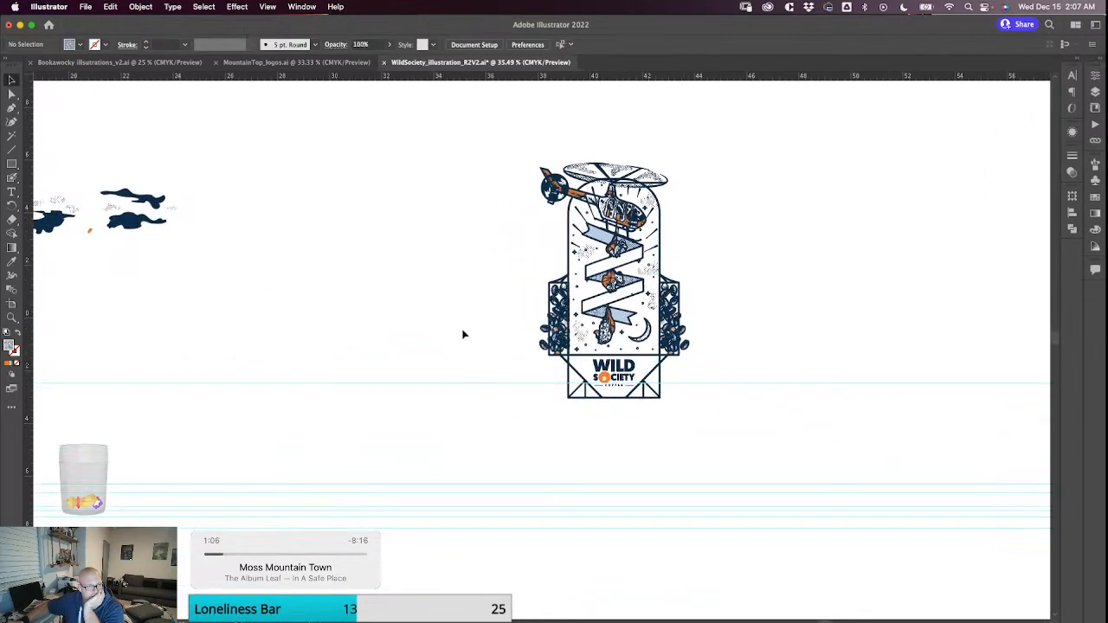
pyautogui.hscroll(-10, 464, 335)
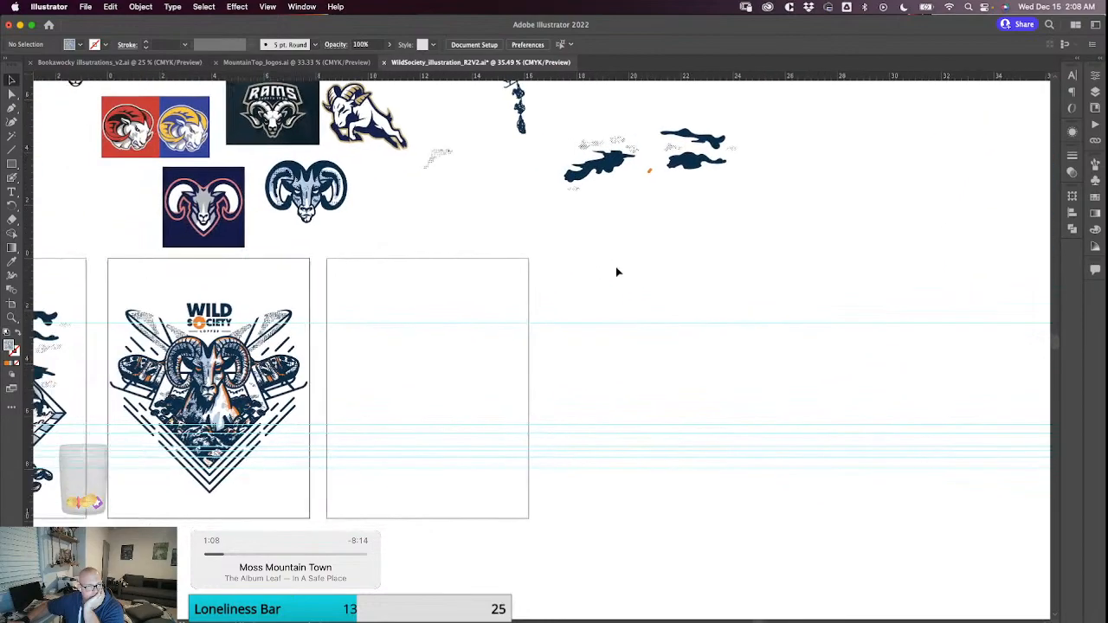
pyautogui.hscroll(-5, 571, 254)
pyautogui.scroll(-3, 571, 254)
pyautogui.scroll(-1, 566, 334)
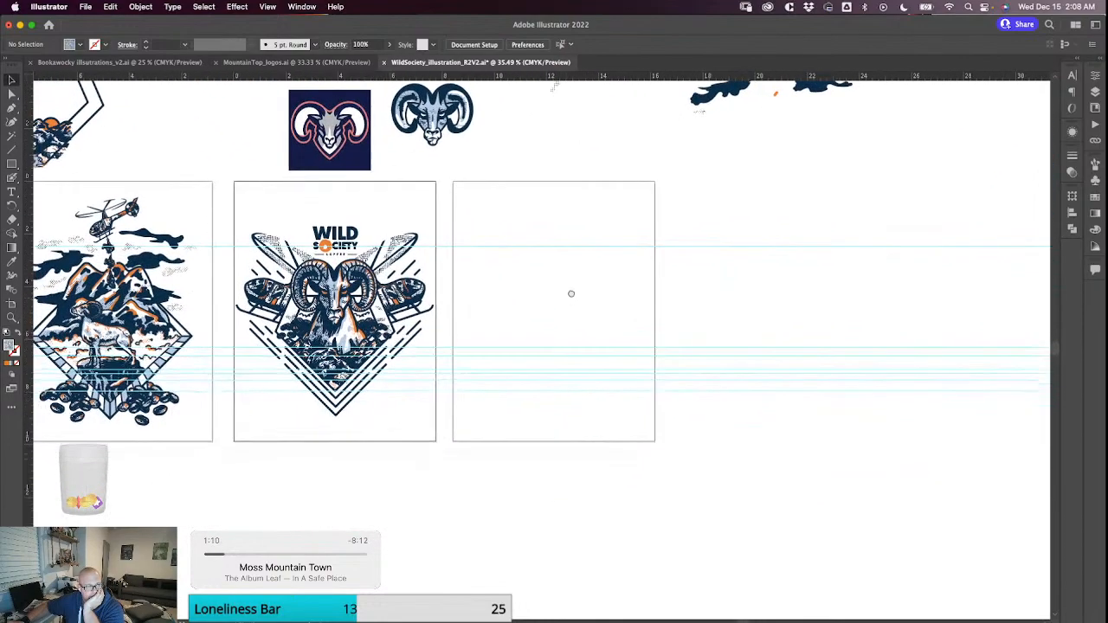
pyautogui.moveTo(572, 294); pyautogui.dragTo(575, 286)
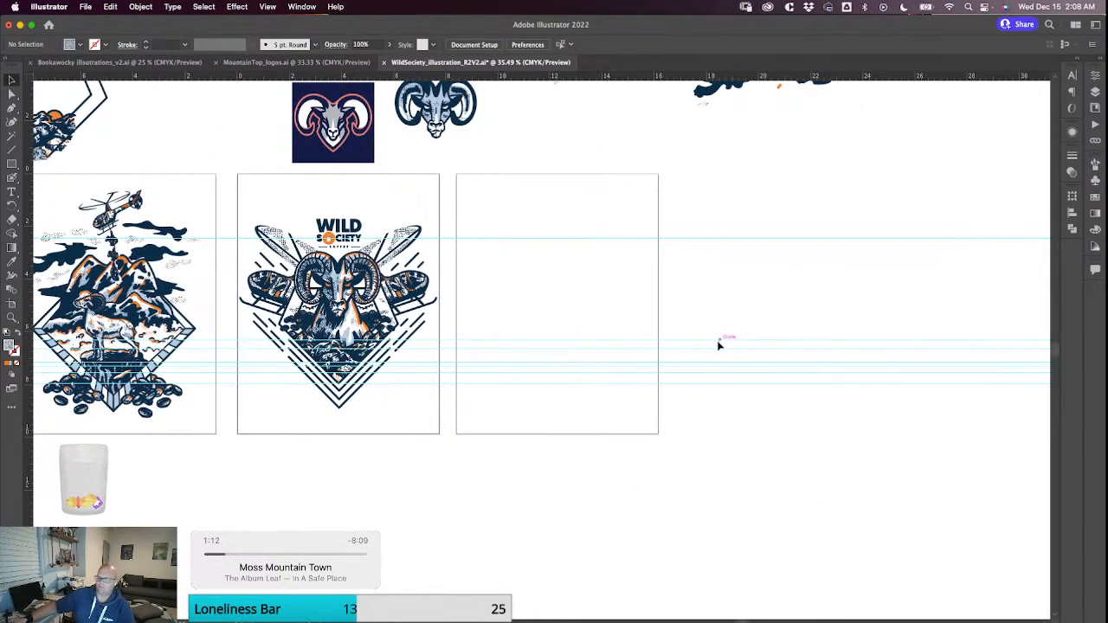